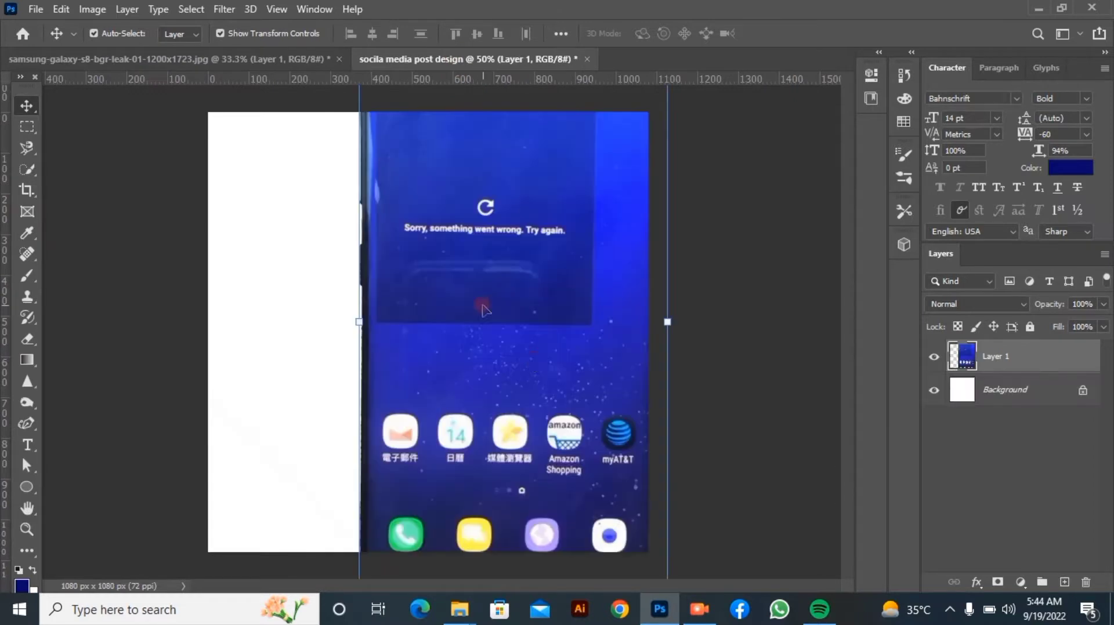
- Scale the phone image to about 38.33% width and 37.21% height and place it in the right half of the canvas
{"action": "left_click_drag", "start_coordinate": [601, 417], "coordinate": [524, 263]}
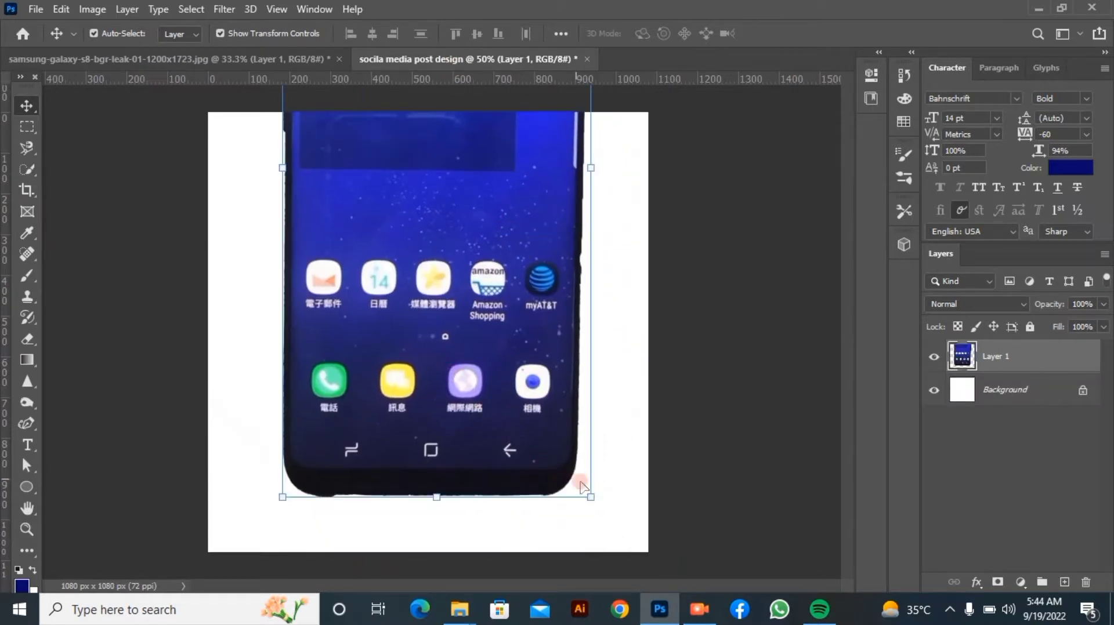
{"action": "left_click_drag", "start_coordinate": [583, 486], "coordinate": [511, 332]}
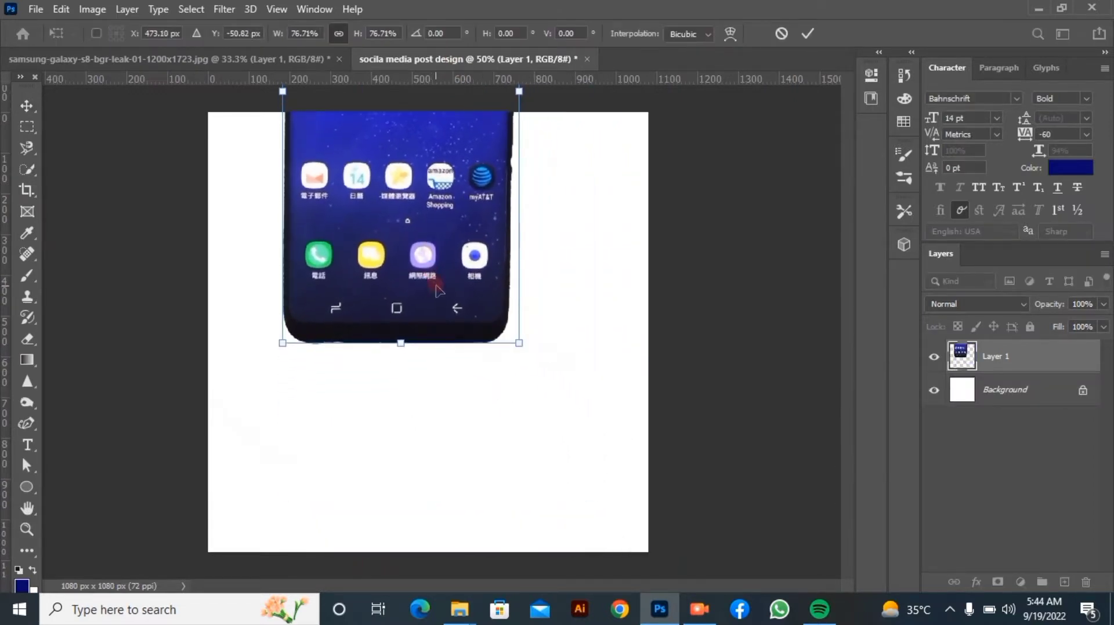
{"action": "left_click_drag", "start_coordinate": [440, 291], "coordinate": [551, 438]}
{"action": "left_click_drag", "start_coordinate": [392, 488], "coordinate": [526, 341]}
{"action": "left_click_drag", "start_coordinate": [535, 189], "coordinate": [499, 353]}
{"action": "left_click_drag", "start_coordinate": [442, 474], "coordinate": [479, 398]}
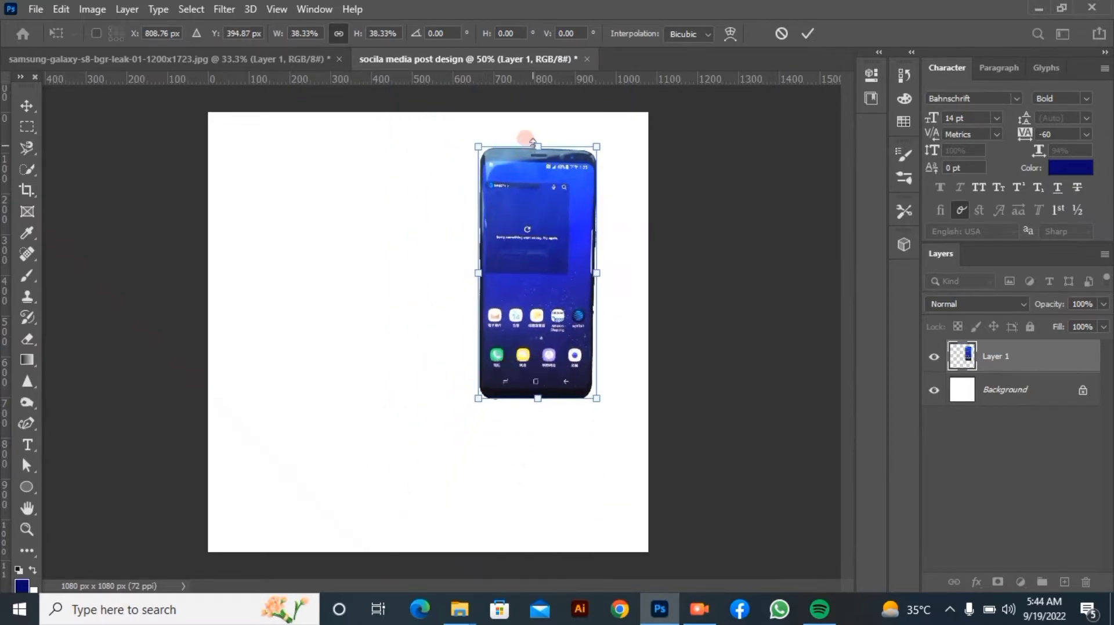
{"action": "left_click_drag", "start_coordinate": [534, 147], "coordinate": [535, 154]}
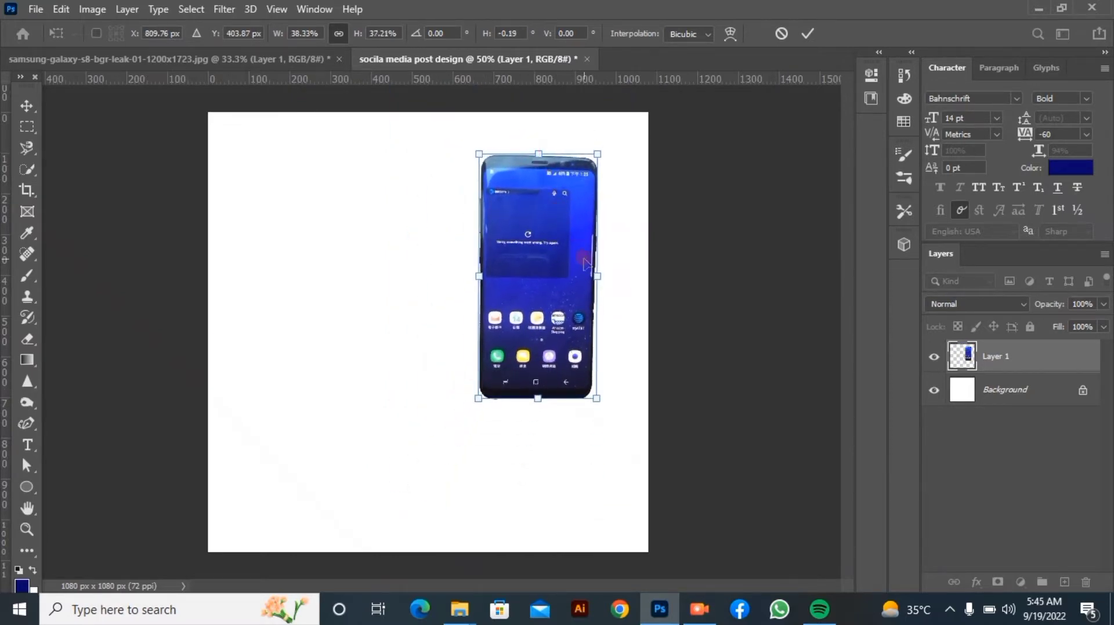
{"action": "left_click_drag", "start_coordinate": [597, 276], "coordinate": [561, 331]}
{"action": "left_click", "coordinate": [807, 33]}
{"action": "left_click", "coordinate": [791, 107]}
- Add a black Solid Color fill layer directly above the Background layer
{"action": "left_click", "coordinate": [1001, 390]}
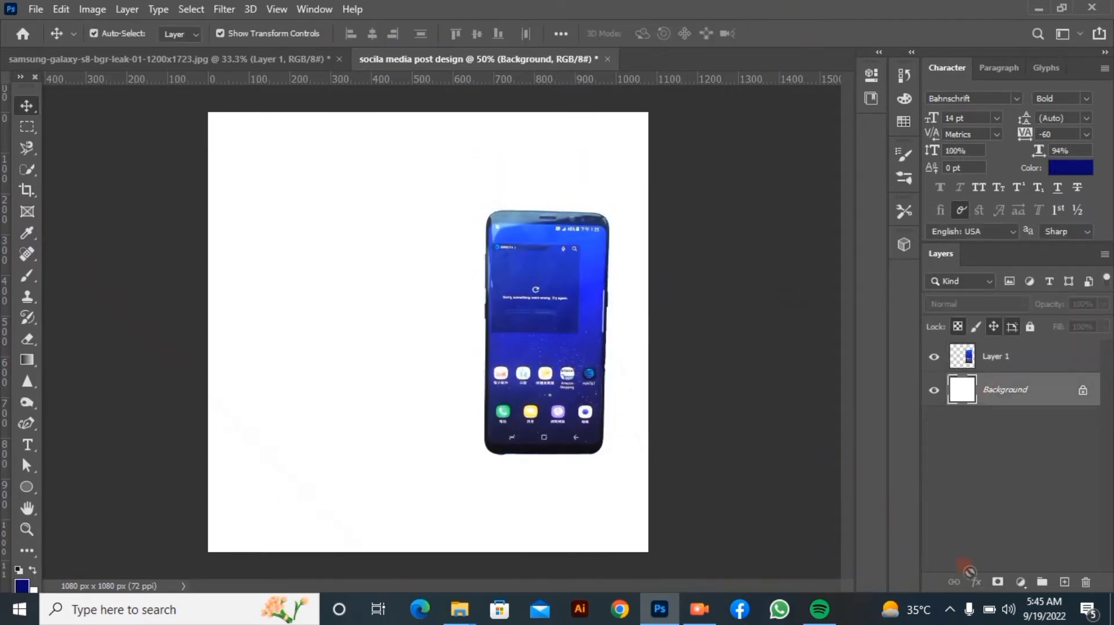
{"action": "left_click", "coordinate": [1020, 582]}
{"action": "left_click", "coordinate": [994, 301]}
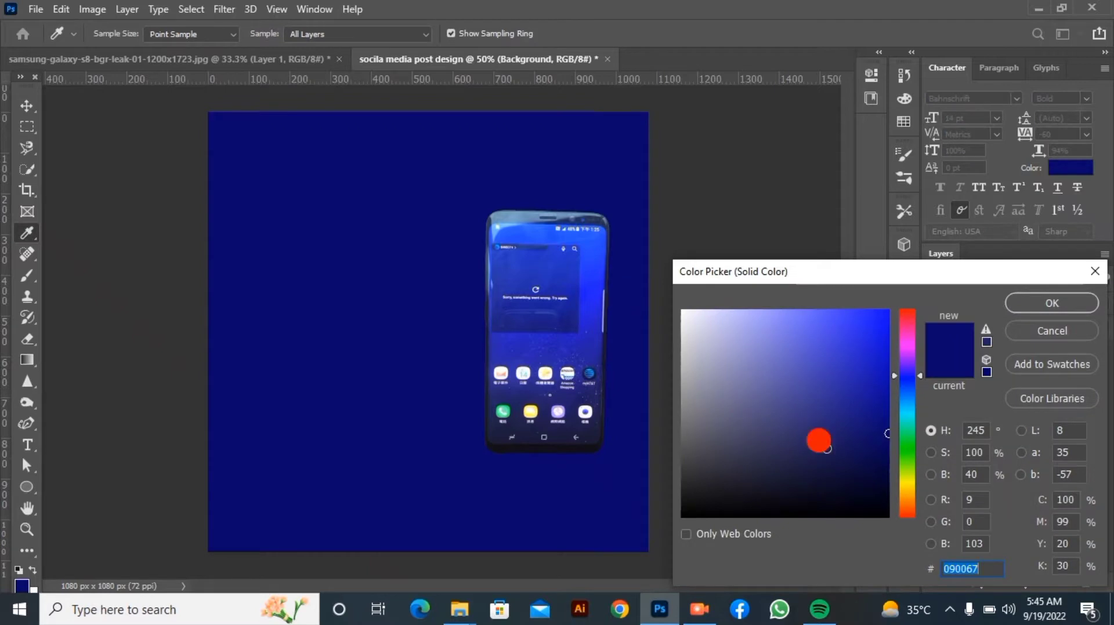
{"action": "left_click_drag", "start_coordinate": [822, 444], "coordinate": [843, 518]}
{"action": "left_click", "coordinate": [1052, 303]}
- Recolour the solid fill layer to a saturated dark blue
{"action": "double_click", "coordinate": [960, 384]}
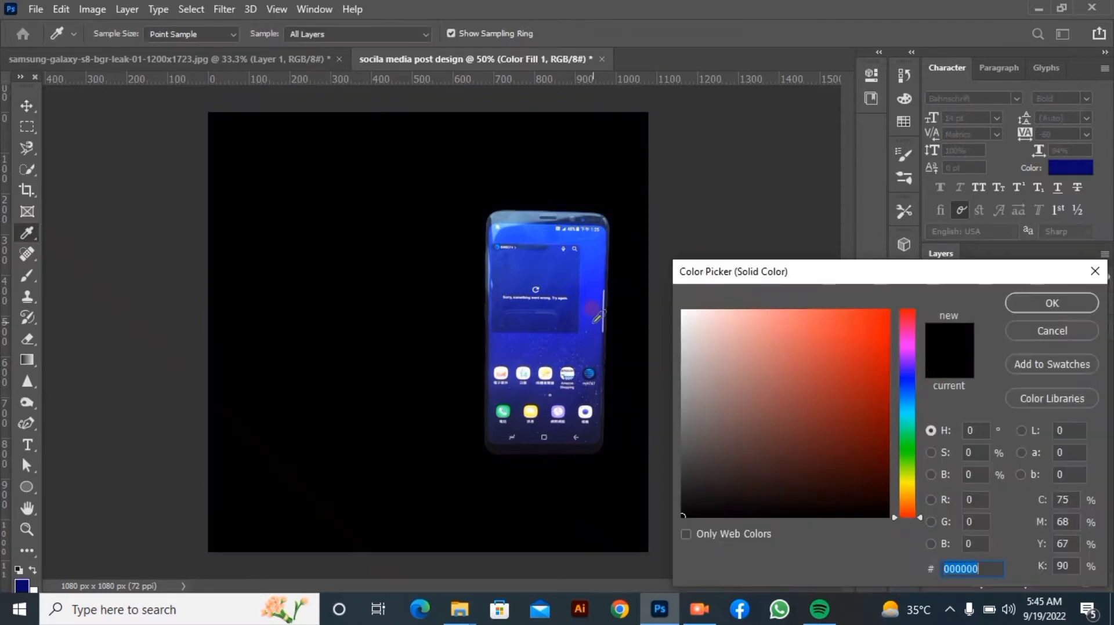
{"action": "left_click_drag", "start_coordinate": [915, 395], "coordinate": [908, 383]}
{"action": "left_click", "coordinate": [889, 416]}
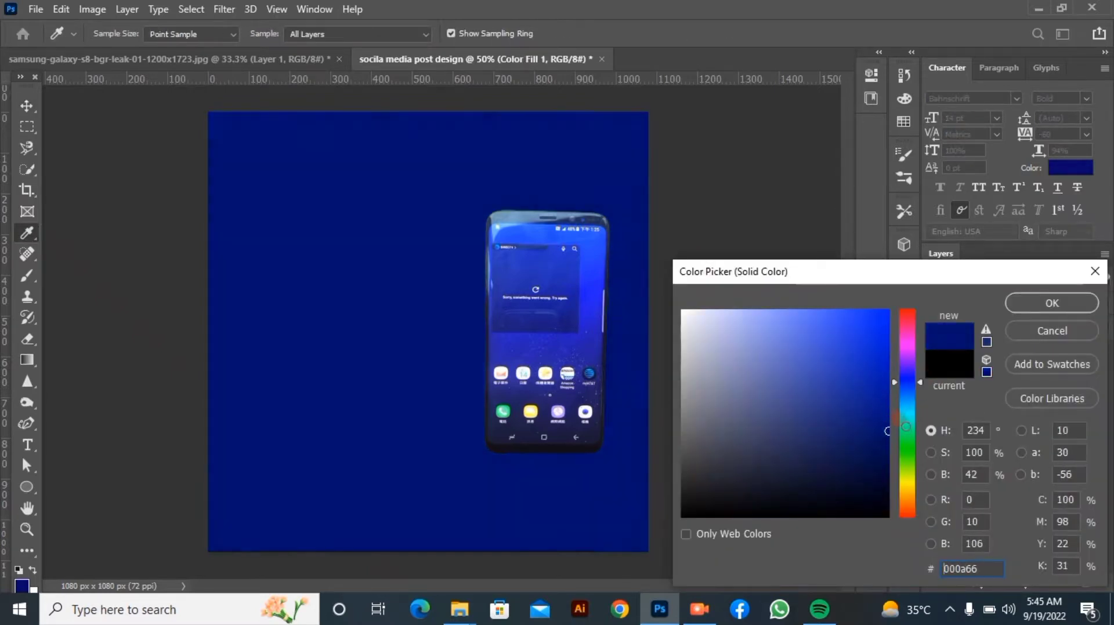
{"action": "left_click_drag", "start_coordinate": [906, 427], "coordinate": [909, 409]}
{"action": "left_click", "coordinate": [1052, 304]}
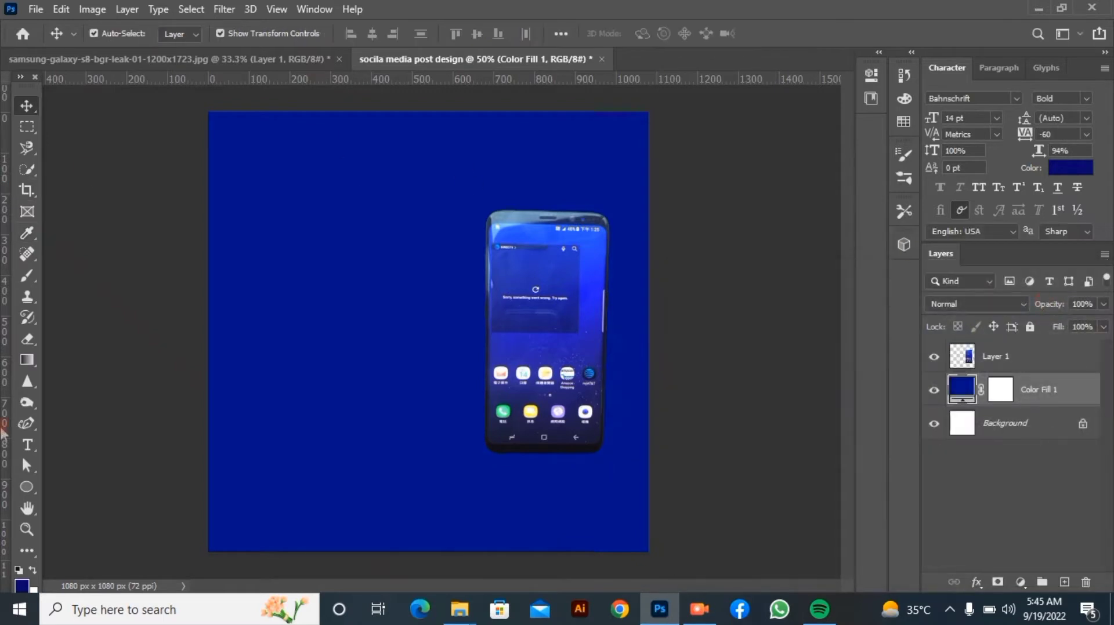
- Draw a closed arc path with a flat base across the phone's bottom edge using the Pen tool, and convert it to a selection with 0-pixel feather
{"action": "left_click", "coordinate": [25, 426]}
{"action": "left_click", "coordinate": [82, 425]}
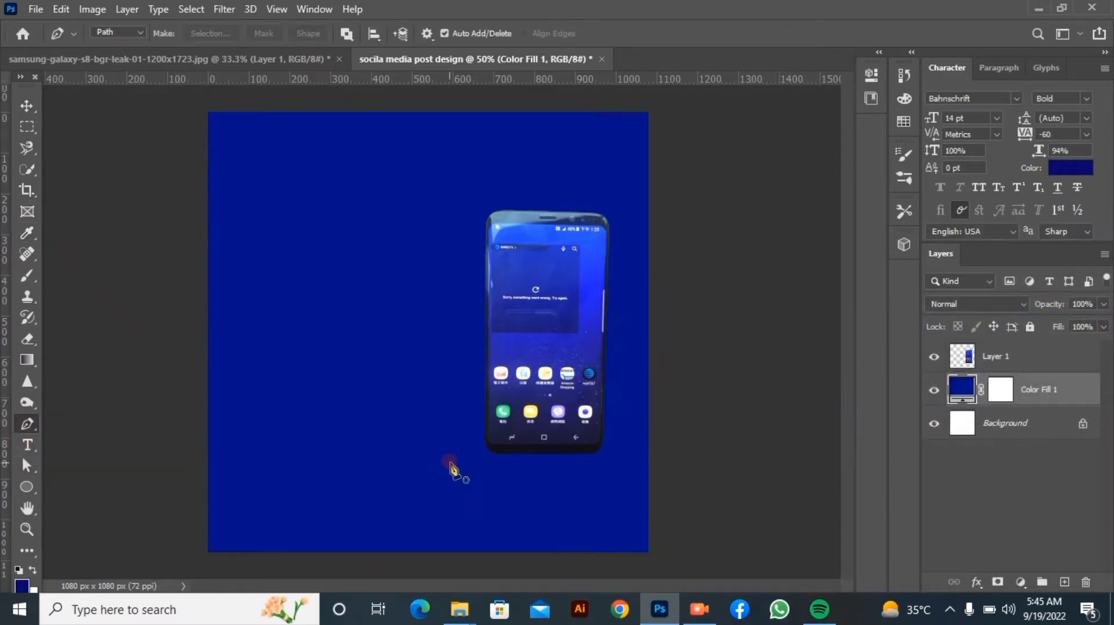
{"action": "left_click", "coordinate": [474, 462]}
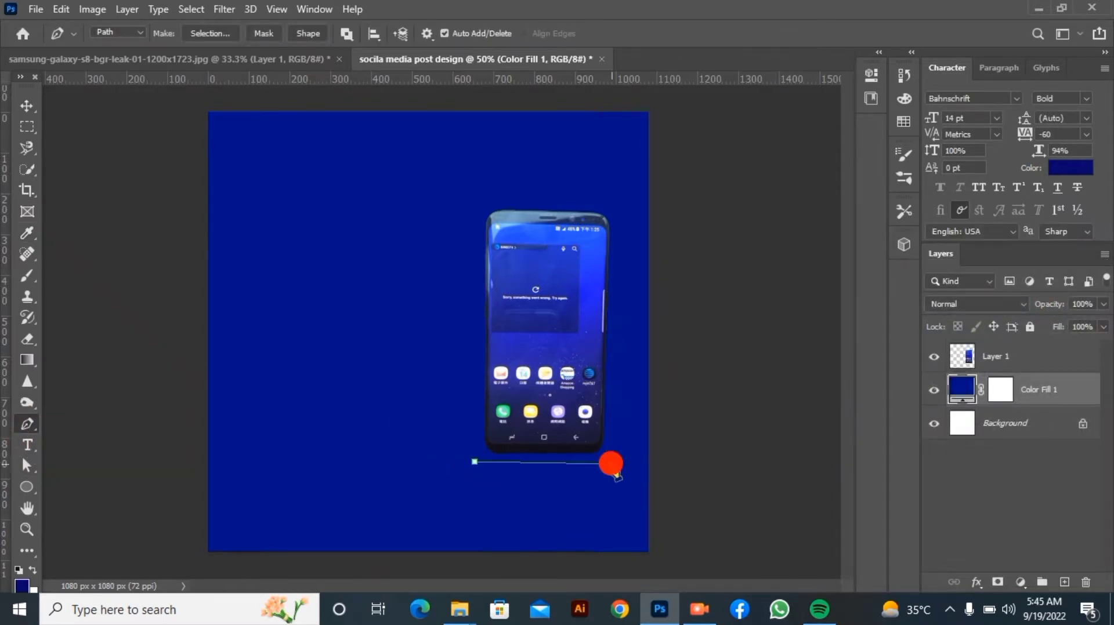
{"action": "left_click_drag", "start_coordinate": [402, 502], "coordinate": [394, 522]}
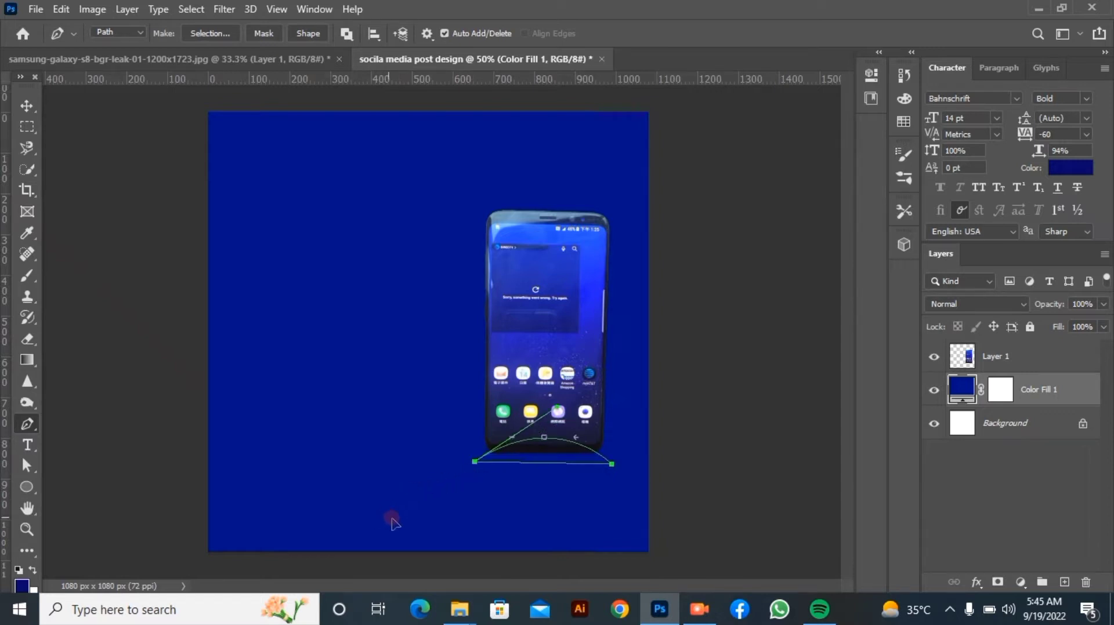
{"action": "left_click", "coordinate": [203, 33]}
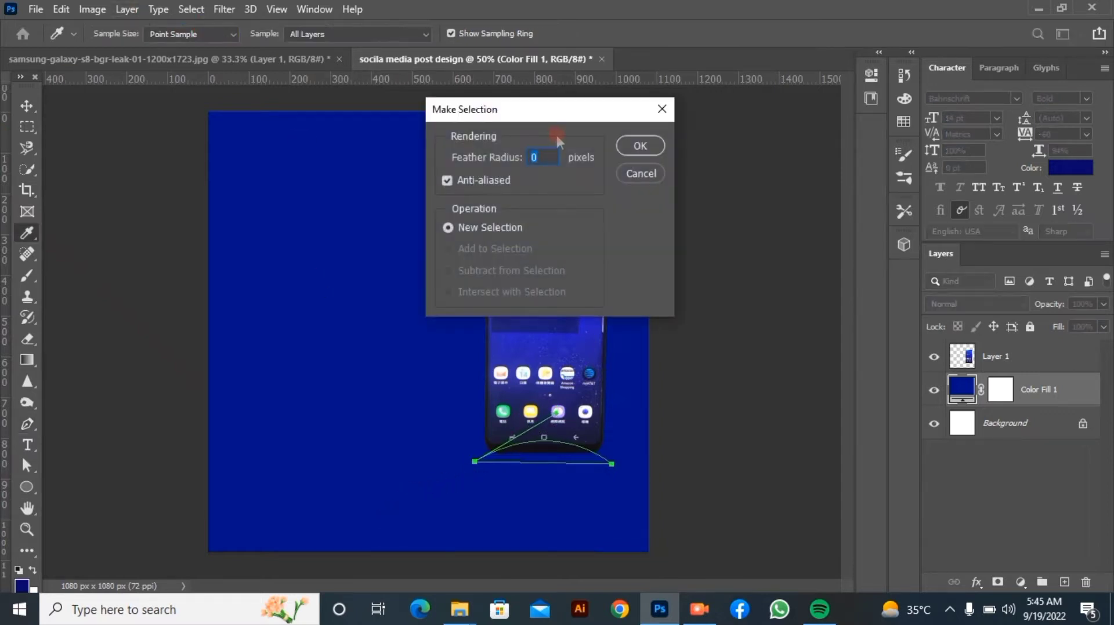
{"action": "left_click", "coordinate": [637, 150]}
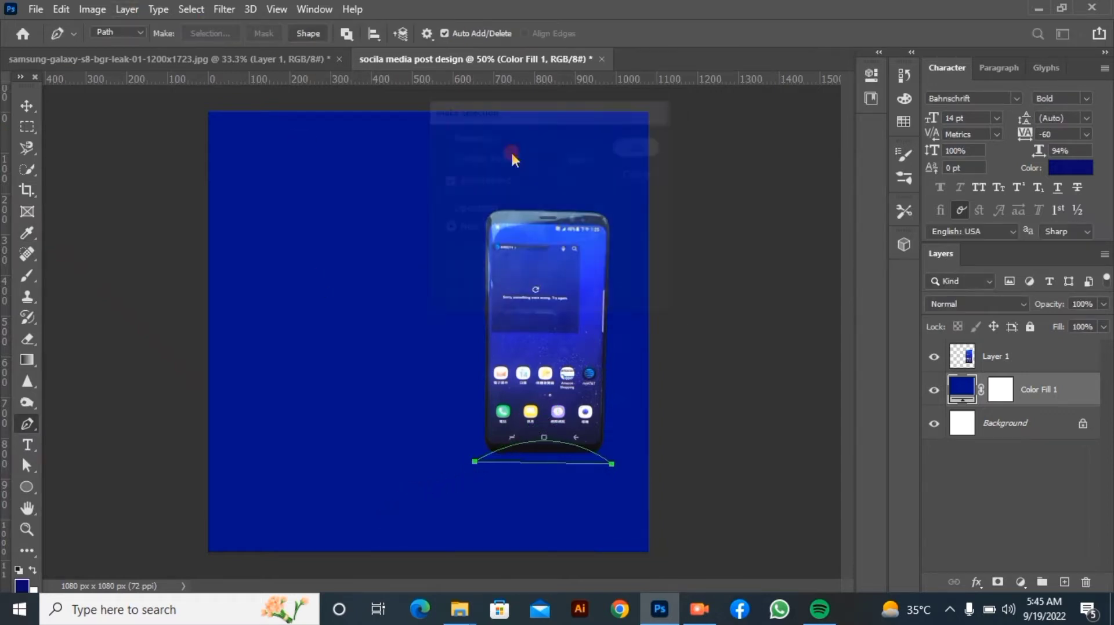
- Set the foreground colour to white and brush-fill the arc selection on a new layer above the phone layer
{"action": "left_click", "coordinate": [27, 276]}
{"action": "left_click", "coordinate": [24, 586]}
{"action": "left_click", "coordinate": [671, 290]}
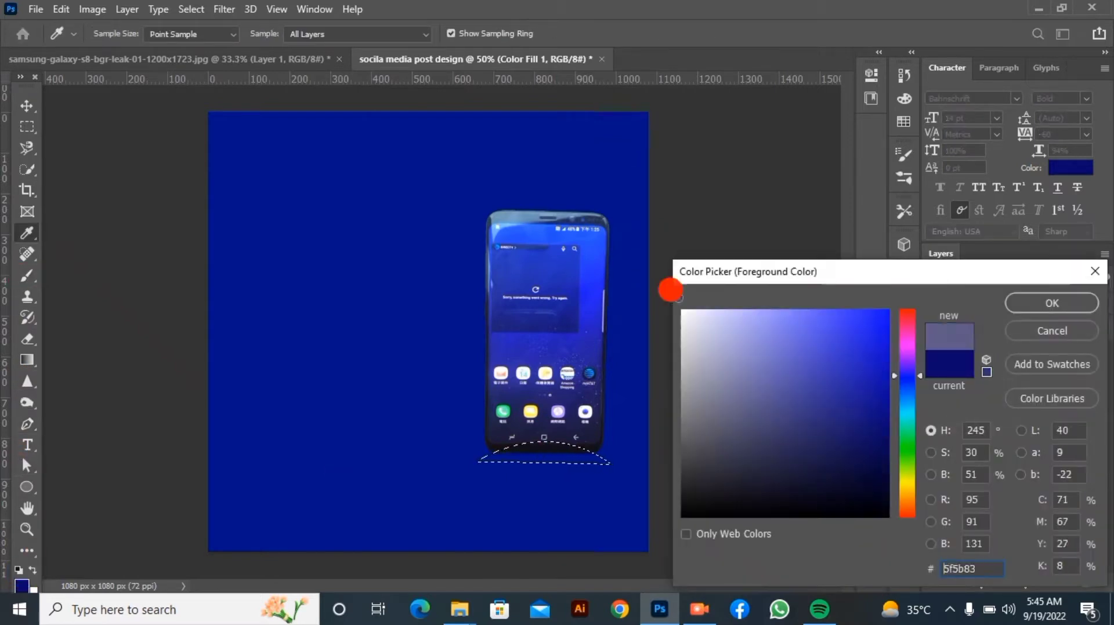
{"action": "left_click", "coordinate": [1049, 301]}
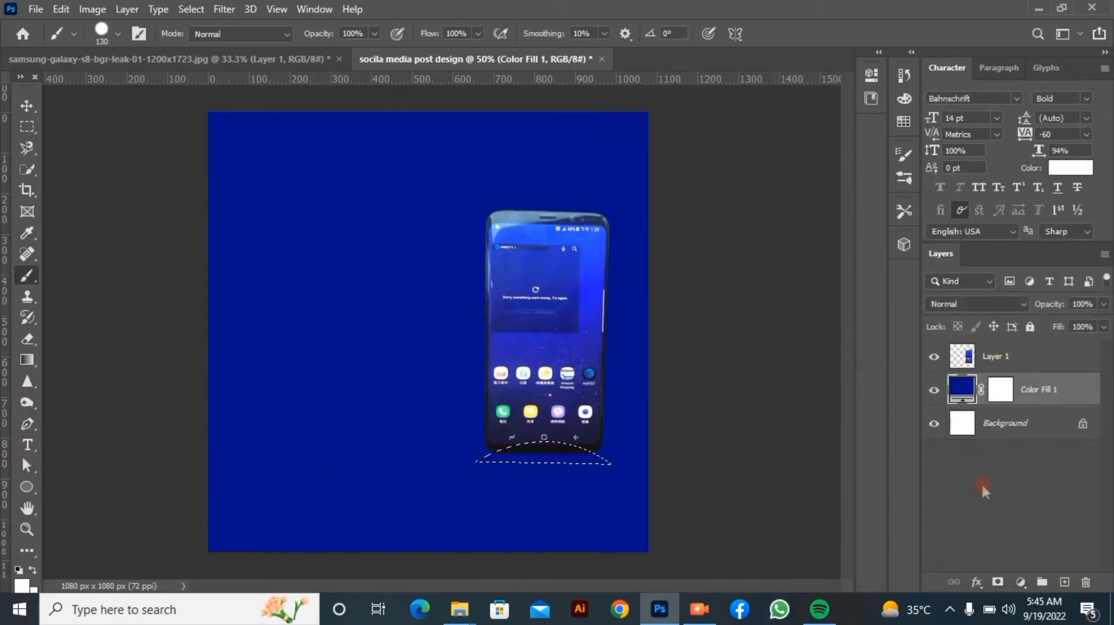
{"action": "left_click", "coordinate": [1021, 356]}
{"action": "left_click", "coordinate": [1064, 582]}
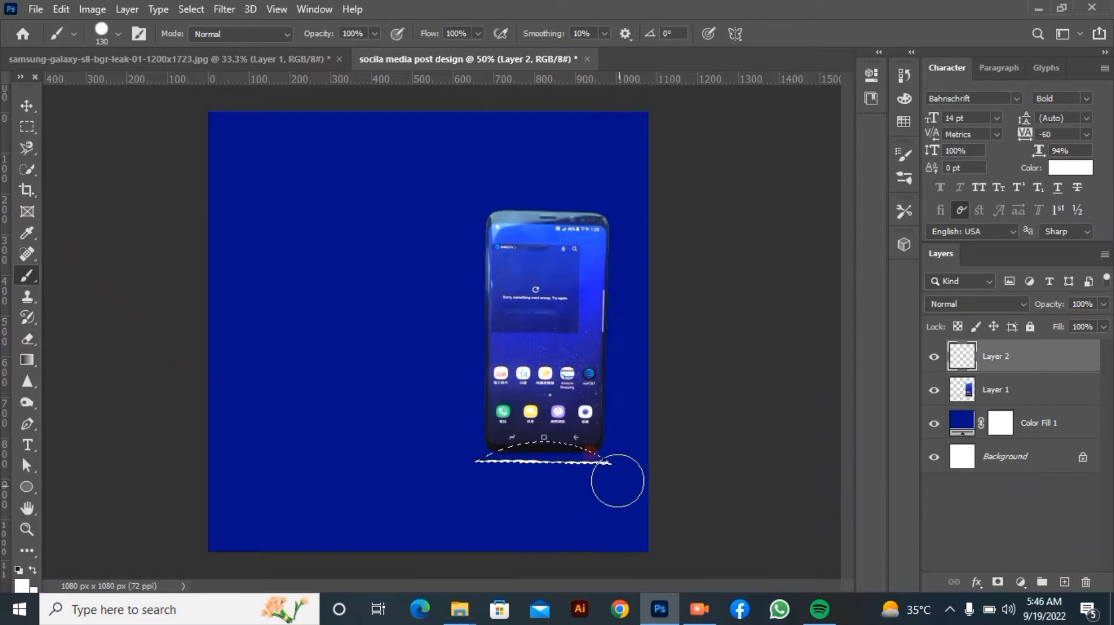
- Soften the brush's edge by lowering its hardness to the minimum, and set its size to 168 px
{"action": "left_click", "coordinate": [119, 35]}
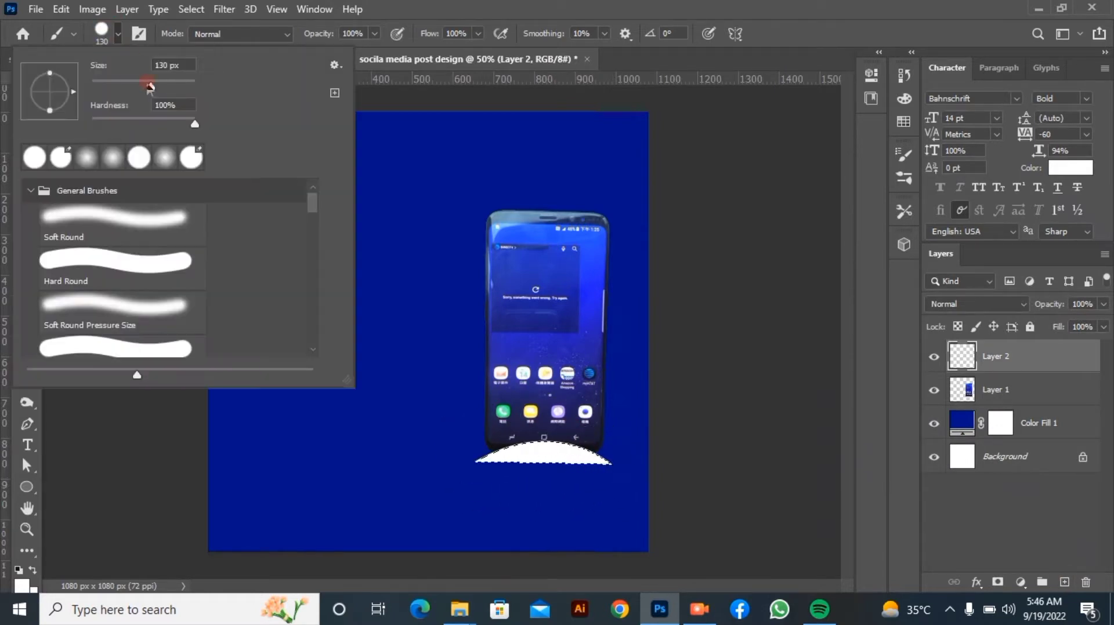
{"action": "left_click_drag", "start_coordinate": [150, 87], "coordinate": [4, 65]}
{"action": "left_click", "coordinate": [691, 236]}
{"action": "left_click", "coordinate": [118, 34]}
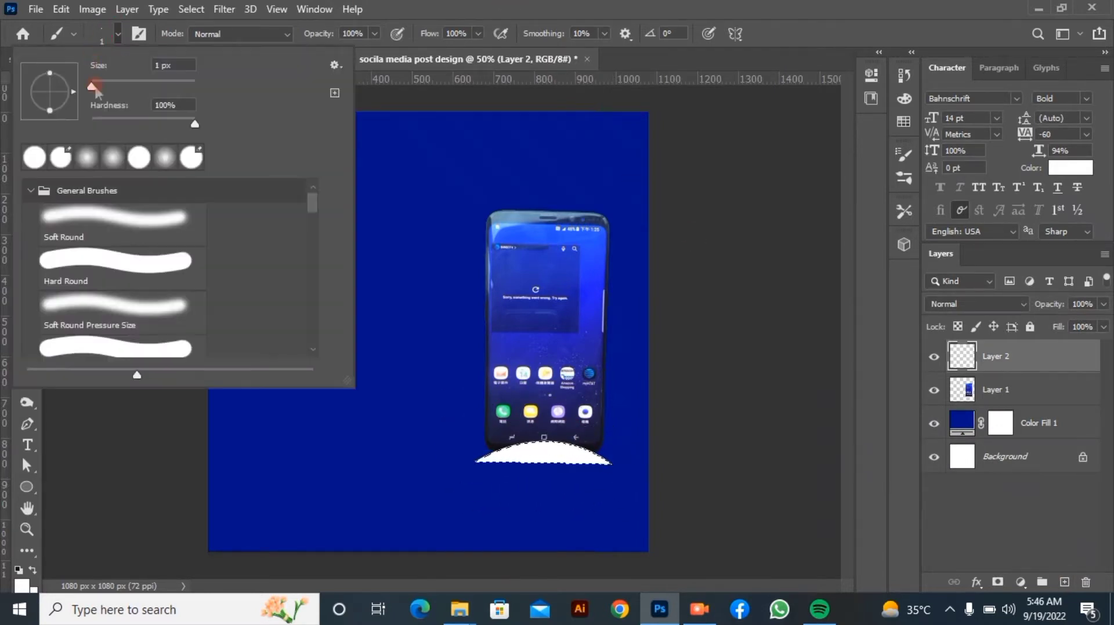
{"action": "left_click_drag", "start_coordinate": [179, 124], "coordinate": [92, 124]}
{"action": "left_click", "coordinate": [506, 2]}
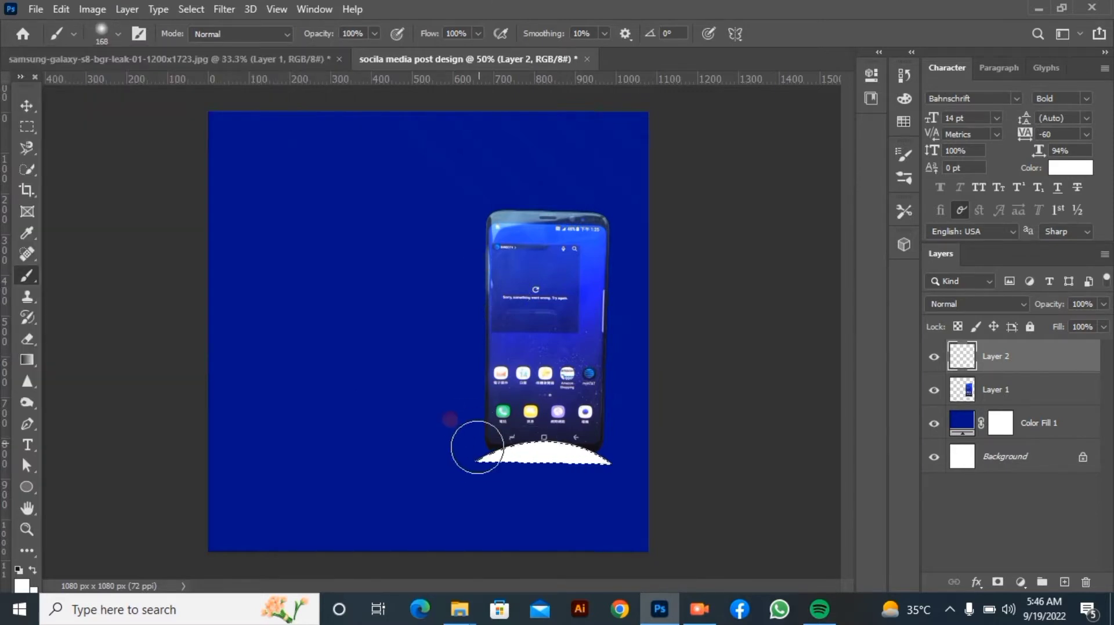
- Enlarge the white arc around the phone's base to reach the canvas's right edge, and move its layer below the phone layer
{"action": "left_click", "coordinate": [29, 100]}
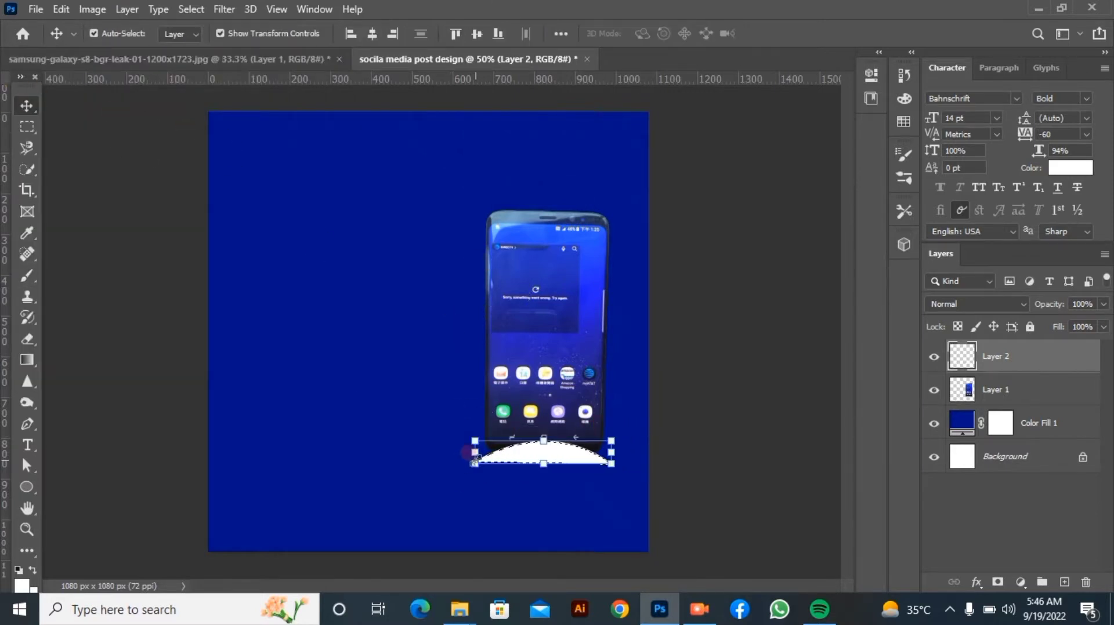
{"action": "left_click_drag", "start_coordinate": [475, 461], "coordinate": [328, 490]}
{"action": "left_click_drag", "start_coordinate": [431, 475], "coordinate": [467, 435]}
{"action": "left_click_drag", "start_coordinate": [997, 361], "coordinate": [1013, 403]}
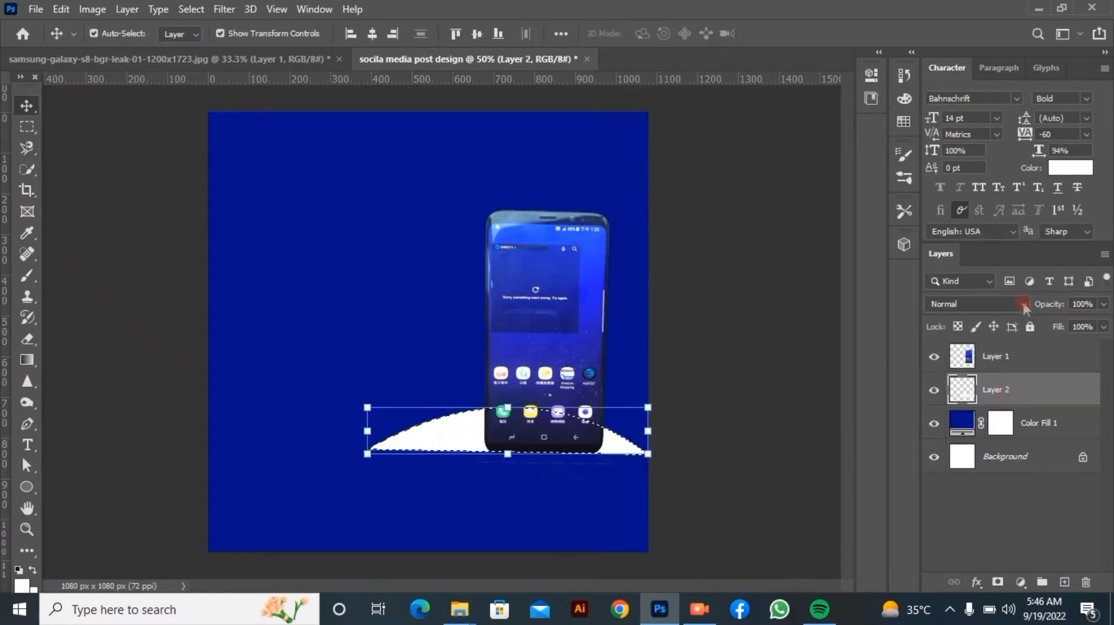
- Set the arc layer's blend mode to Overlay and stretch the arc past the canvas's right edge
{"action": "left_click", "coordinate": [1024, 304]}
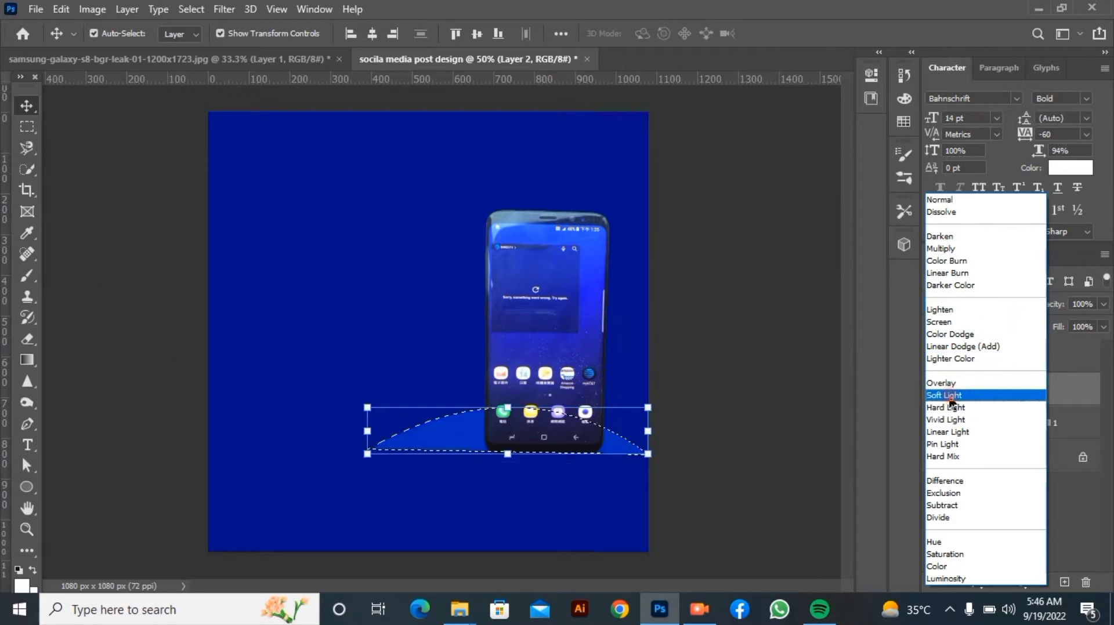
{"action": "left_click", "coordinate": [948, 386]}
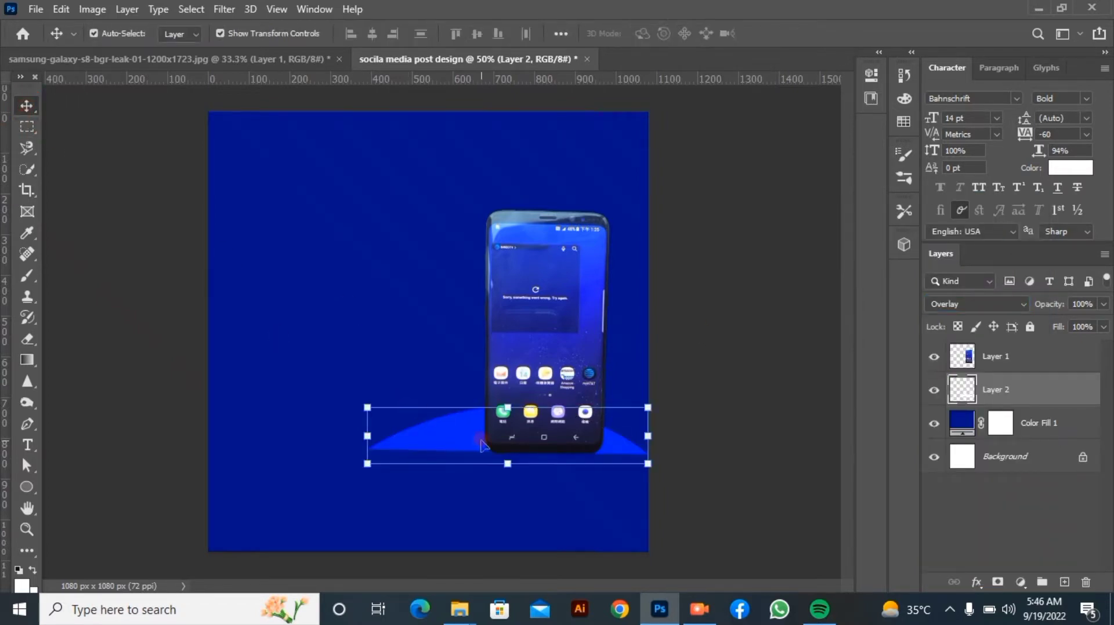
{"action": "left_click_drag", "start_coordinate": [651, 400], "coordinate": [689, 366]}
{"action": "left_click", "coordinate": [688, 194]}
- Duplicate the arc layer, flip the copy vertically and place it below the original arc
{"action": "key", "text": "ctrl+j"}
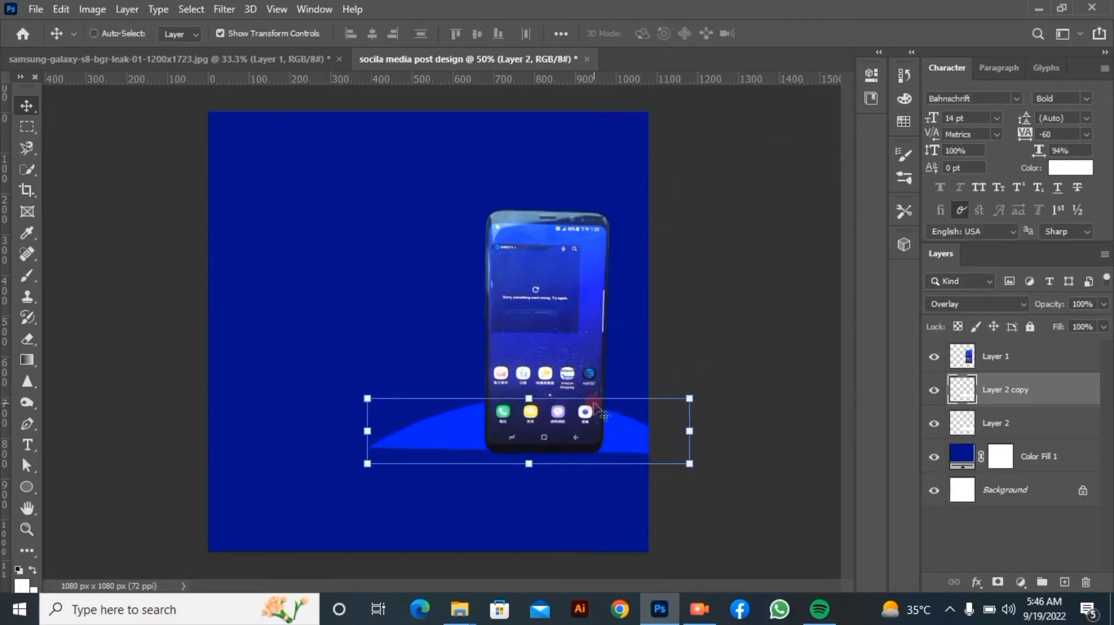
{"action": "right_click", "coordinate": [611, 430]}
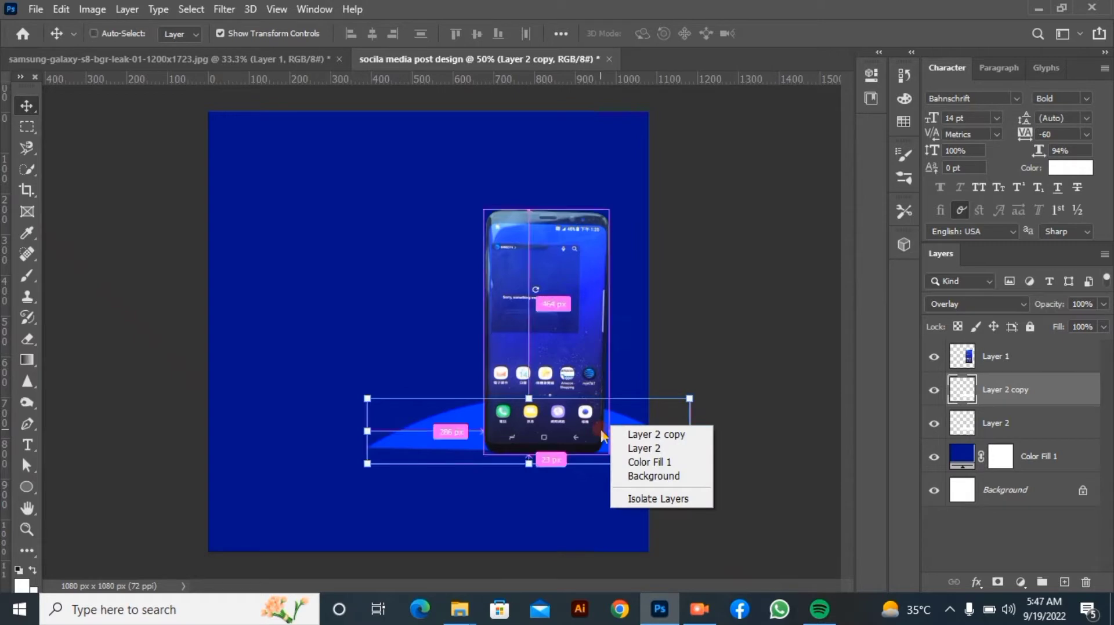
{"action": "left_click", "coordinate": [712, 197]}
{"action": "key", "text": "ctrl+t"}
{"action": "right_click", "coordinate": [612, 455]}
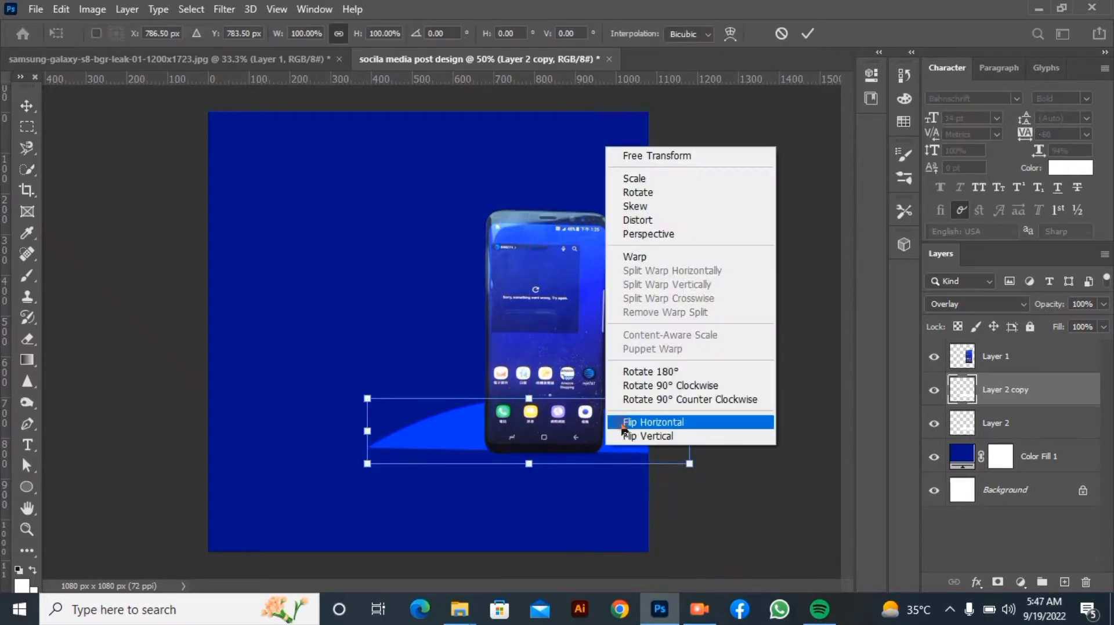
{"action": "left_click", "coordinate": [621, 439]}
{"action": "left_click_drag", "start_coordinate": [524, 456], "coordinate": [529, 515]}
{"action": "left_click", "coordinate": [806, 34]}
{"action": "left_click", "coordinate": [795, 109]}
- Skew the flipped arc by about -5.05° at 112.42% height and shift it slightly to line up with the upper arc
{"action": "left_click", "coordinate": [536, 487]}
{"action": "left_click_drag", "start_coordinate": [367, 461], "coordinate": [380, 447]}
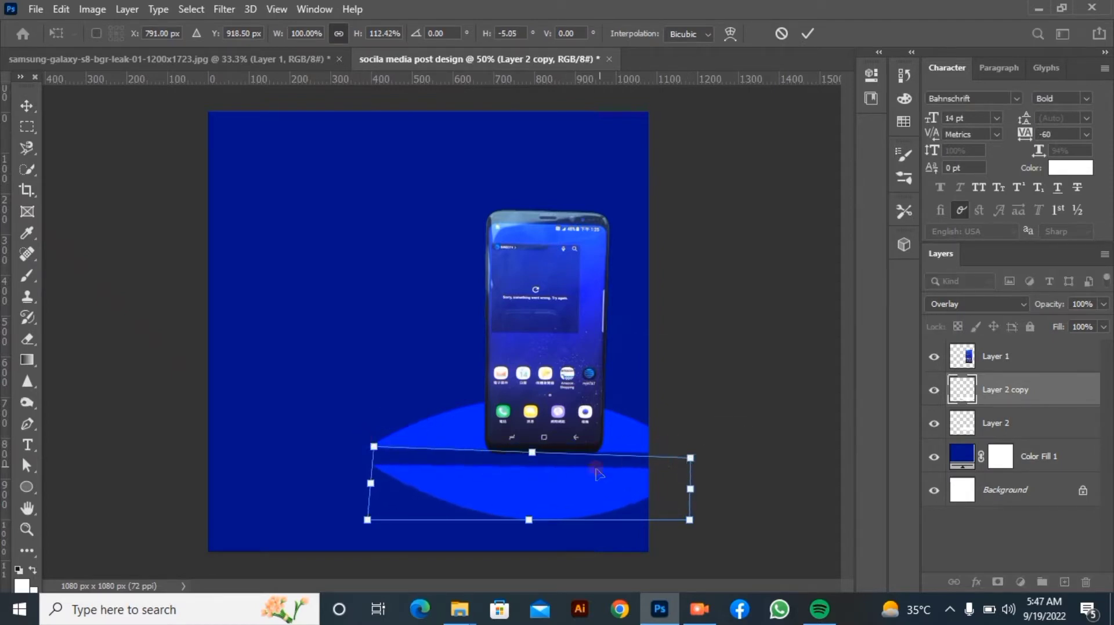
{"action": "left_click_drag", "start_coordinate": [568, 493], "coordinate": [534, 472]}
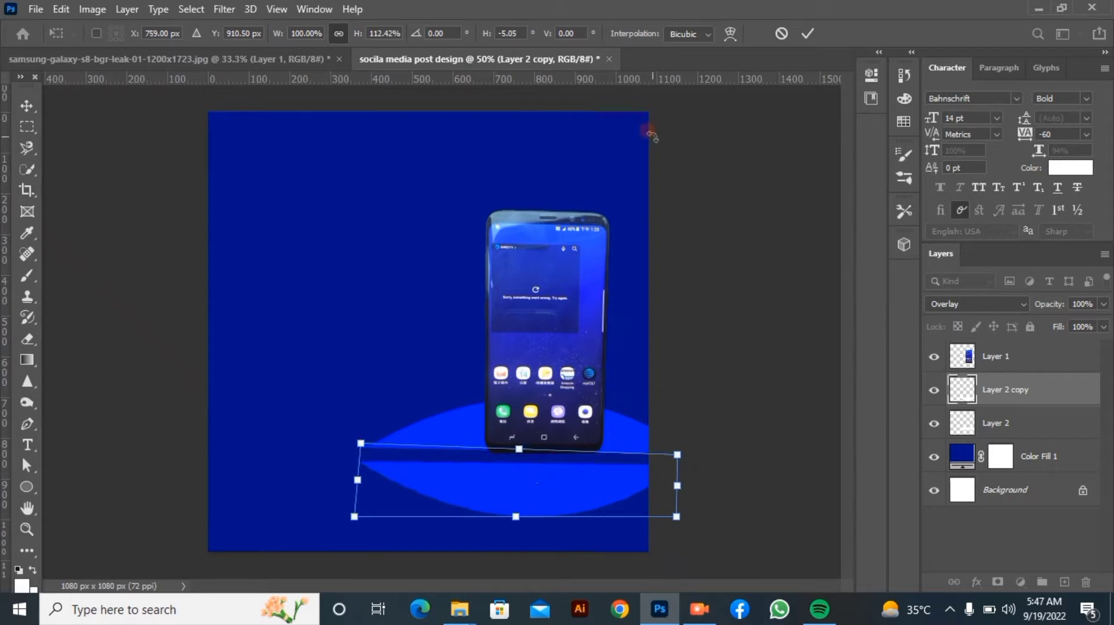
{"action": "left_click", "coordinate": [811, 33]}
- Set the flipped arc's blend mode to Soft Light and move it up to meet the upper arc's flat edge
{"action": "left_click", "coordinate": [542, 475]}
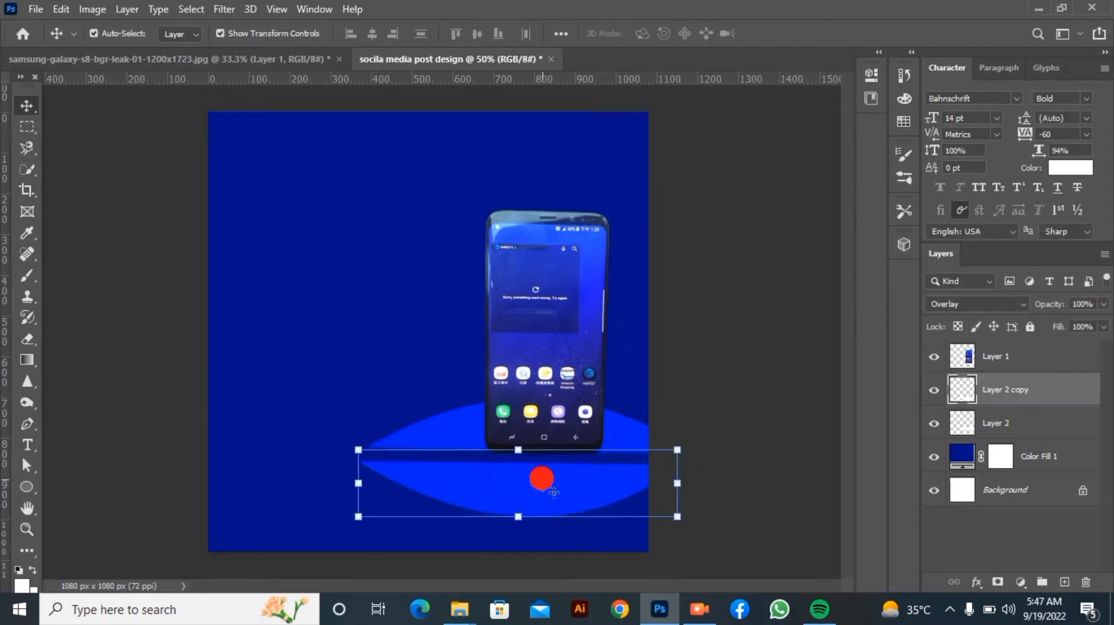
{"action": "left_click", "coordinate": [975, 304]}
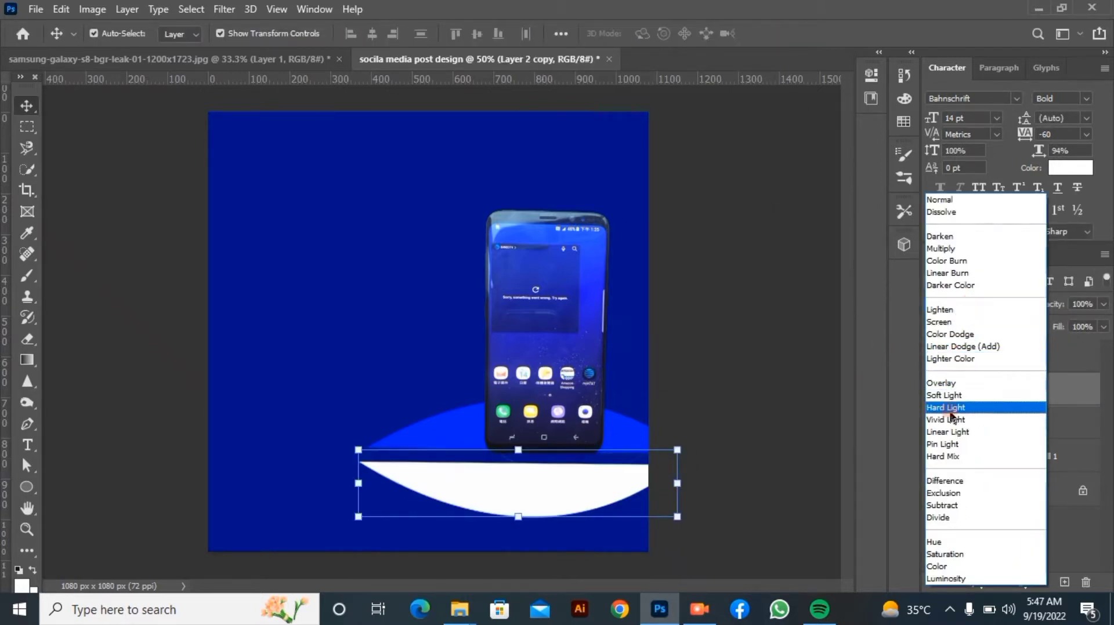
{"action": "left_click", "coordinate": [945, 395]}
{"action": "left_click_drag", "start_coordinate": [535, 487], "coordinate": [534, 472]}
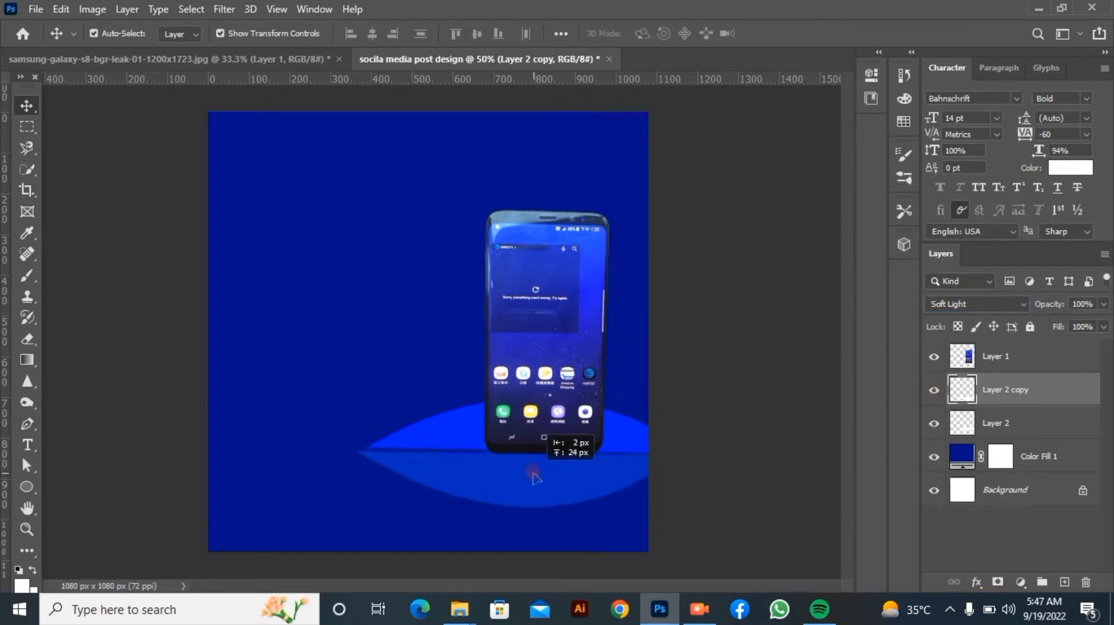
- Duplicate the phone layer, flip the copy vertically and place it directly beneath the phone as a reflection
{"action": "left_click", "coordinate": [528, 336]}
{"action": "key", "text": "ctrl+j"}
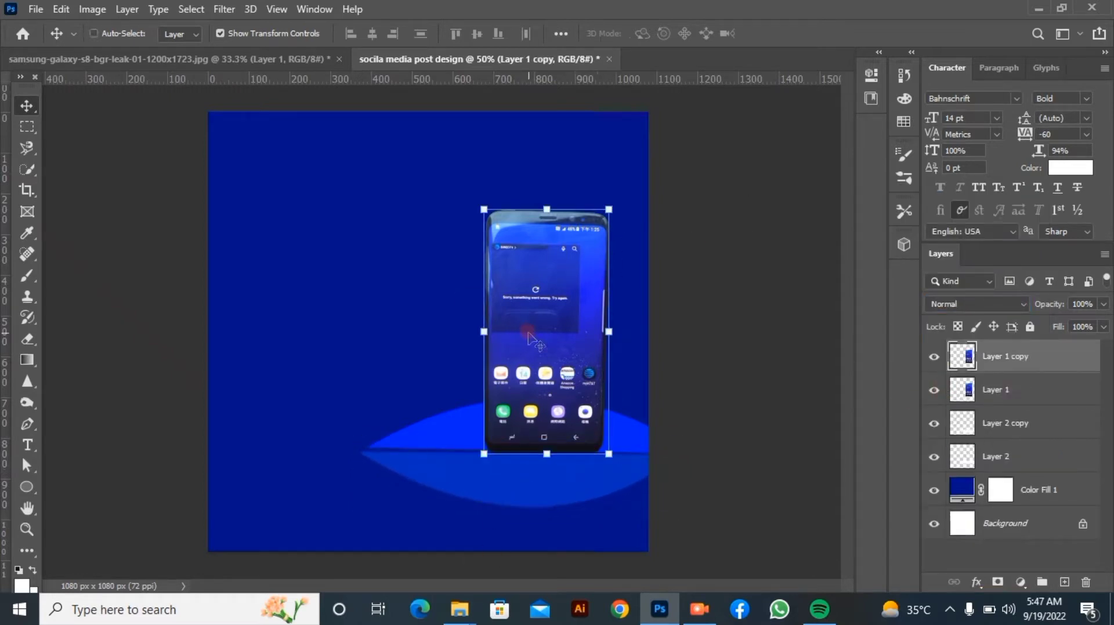
{"action": "right_click", "coordinate": [531, 339]}
{"action": "left_click", "coordinate": [550, 334]}
{"action": "left_click_drag", "start_coordinate": [547, 318], "coordinate": [552, 536]}
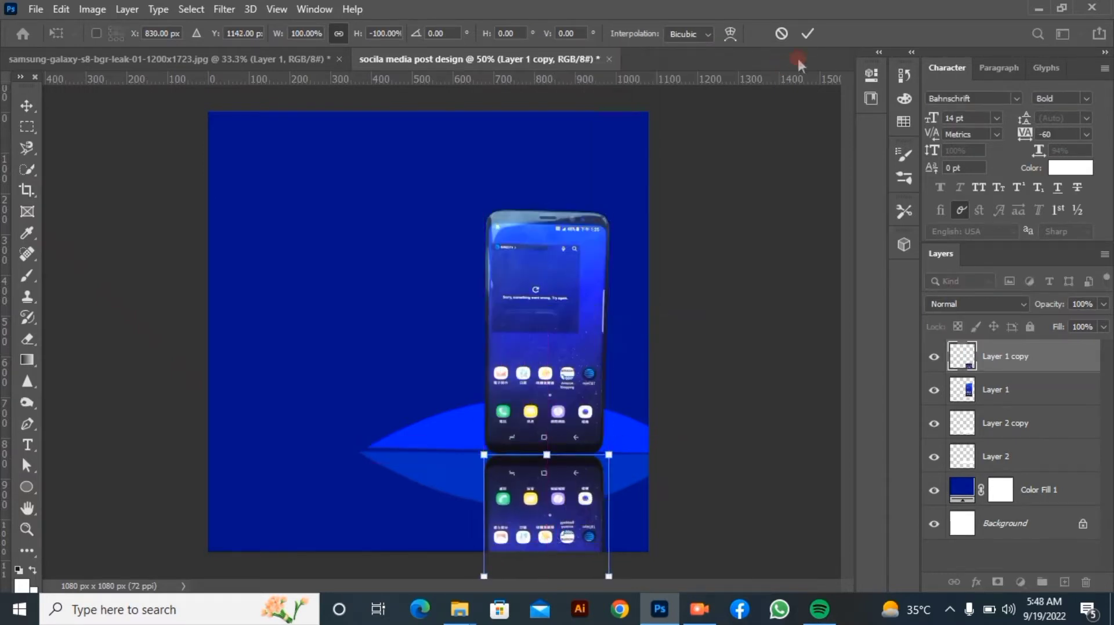
{"action": "left_click", "coordinate": [808, 33]}
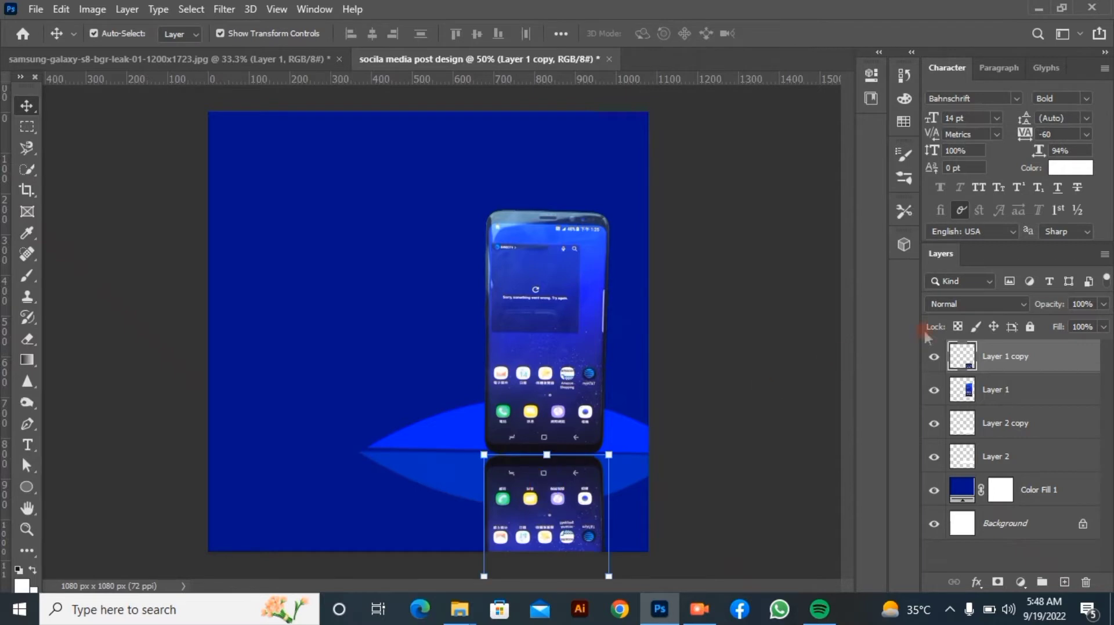
- Lower the opacity of the phone's reflection and fade its lower part by painting background blue 000c82 over it on a new layer
{"action": "left_click_drag", "start_coordinate": [1035, 307], "coordinate": [1008, 310]}
{"action": "left_click", "coordinate": [1065, 582]}
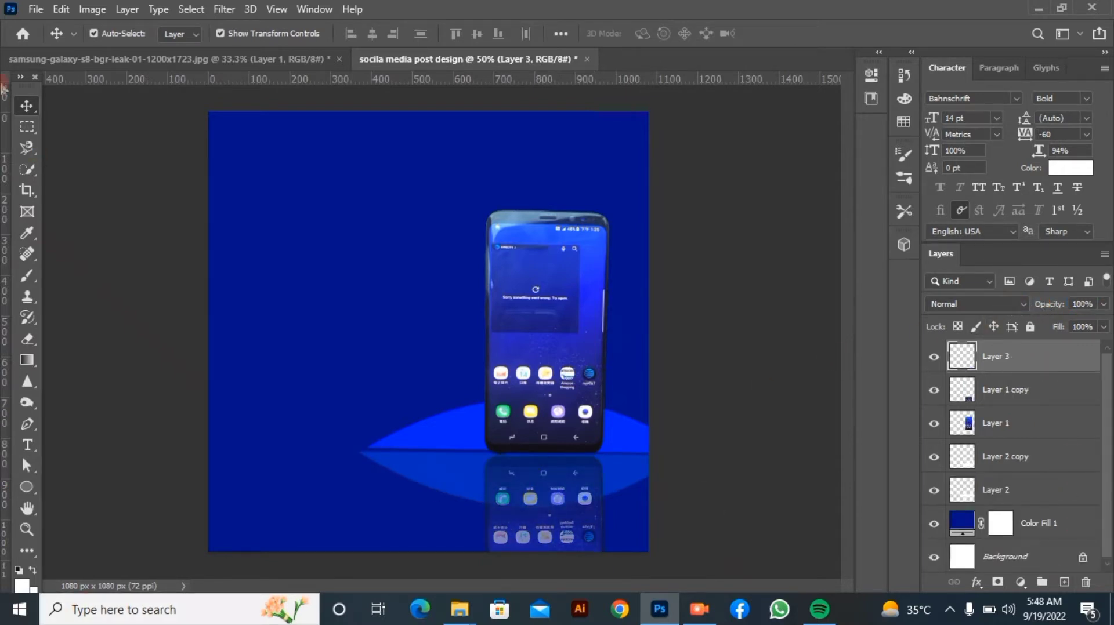
{"action": "left_click", "coordinate": [20, 76]}
{"action": "left_click", "coordinate": [33, 349]}
{"action": "left_click", "coordinate": [293, 142]}
{"action": "left_click", "coordinate": [1045, 301]}
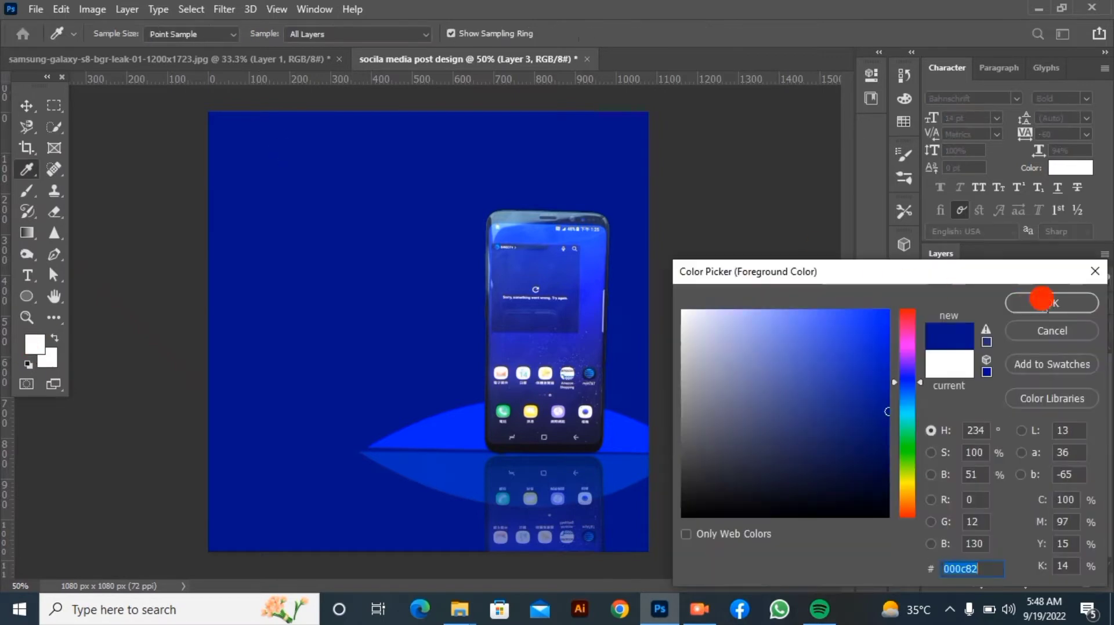
{"action": "left_click", "coordinate": [27, 191]}
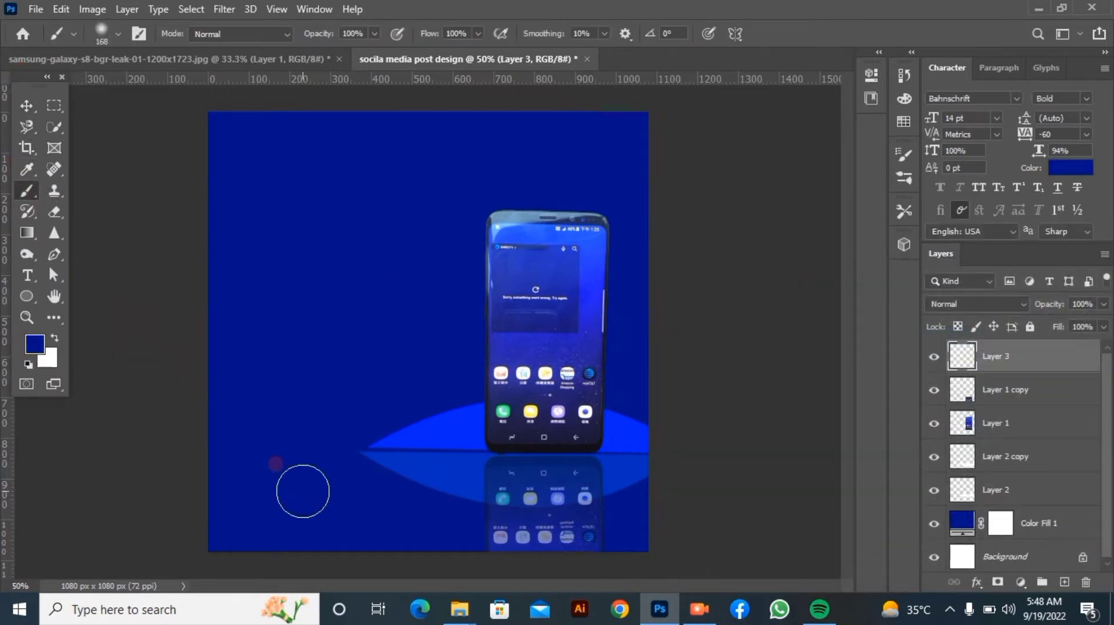
{"action": "mouse_move", "coordinate": [422, 556]}
{"action": "left_mouse_down"}
{"action": "mouse_move", "coordinate": [652, 553]}
{"action": "mouse_move", "coordinate": [619, 519]}
{"action": "mouse_move", "coordinate": [499, 514]}
{"action": "mouse_move", "coordinate": [425, 541]}
{"action": "mouse_move", "coordinate": [634, 548]}
{"action": "mouse_move", "coordinate": [381, 547]}
{"action": "mouse_move", "coordinate": [461, 557]}
{"action": "mouse_move", "coordinate": [404, 560]}
{"action": "left_mouse_up"}
{"action": "left_click", "coordinate": [27, 105]}
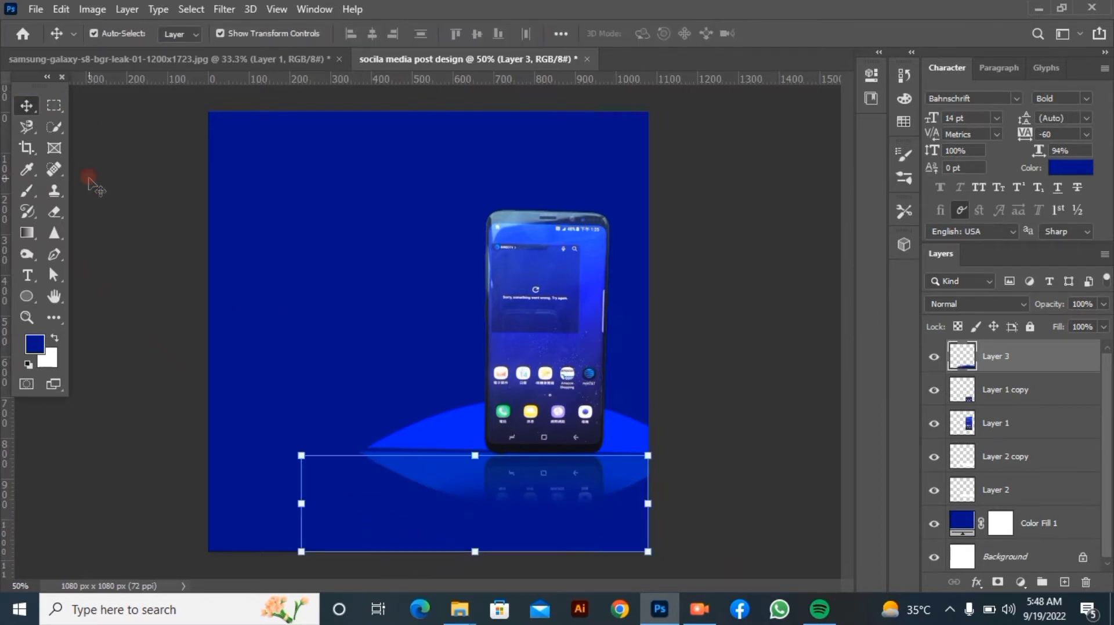
{"action": "left_click", "coordinate": [93, 483]}
- Enlarge the soft brush to 511 px, try it over the phone on a new layer and delete that layer
{"action": "left_click", "coordinate": [1065, 583]}
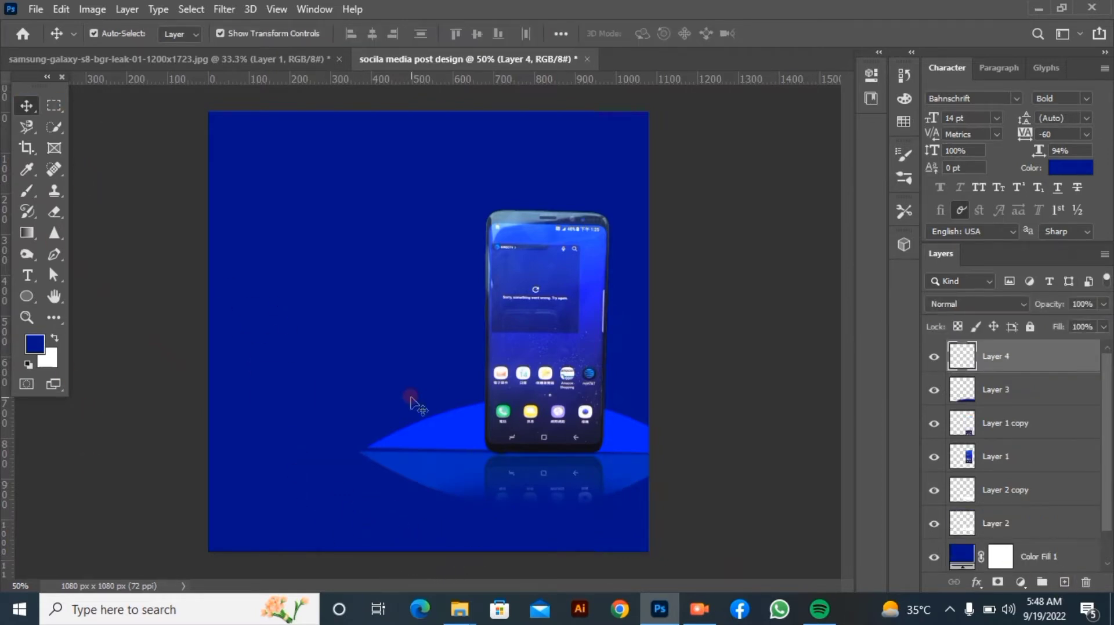
{"action": "left_click", "coordinate": [26, 191]}
{"action": "right_click", "coordinate": [358, 174]}
{"action": "left_click", "coordinate": [544, 217]}
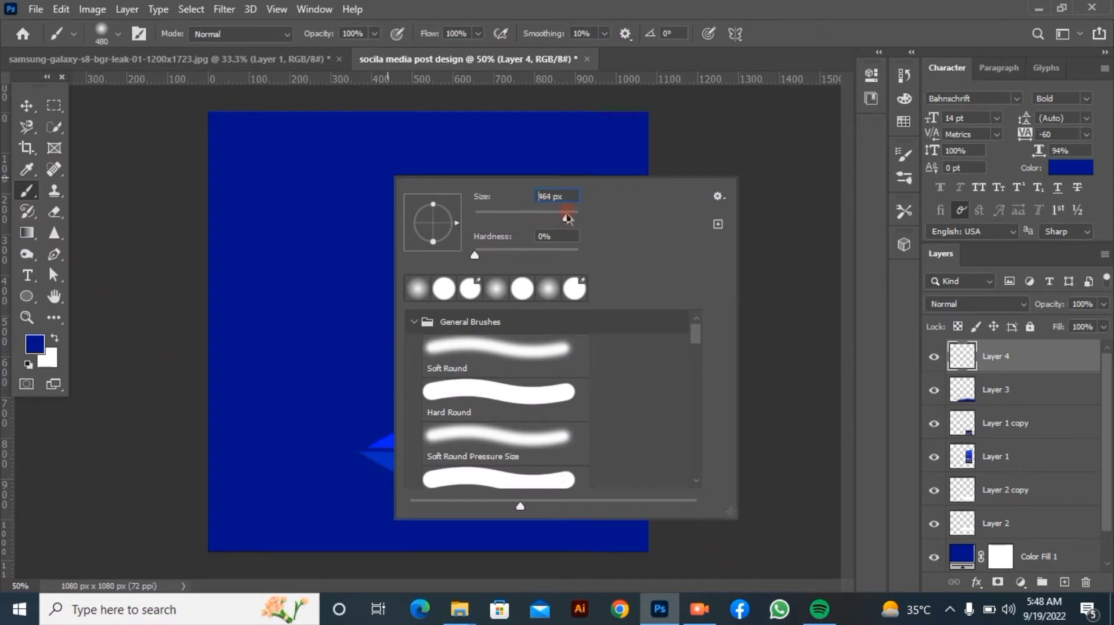
{"action": "key", "text": "Return"}
{"action": "mouse_move", "coordinate": [517, 239]}
{"action": "left_mouse_down"}
{"action": "mouse_move", "coordinate": [581, 255]}
{"action": "mouse_move", "coordinate": [587, 288]}
{"action": "left_mouse_up"}
{"action": "key", "text": "Delete"}
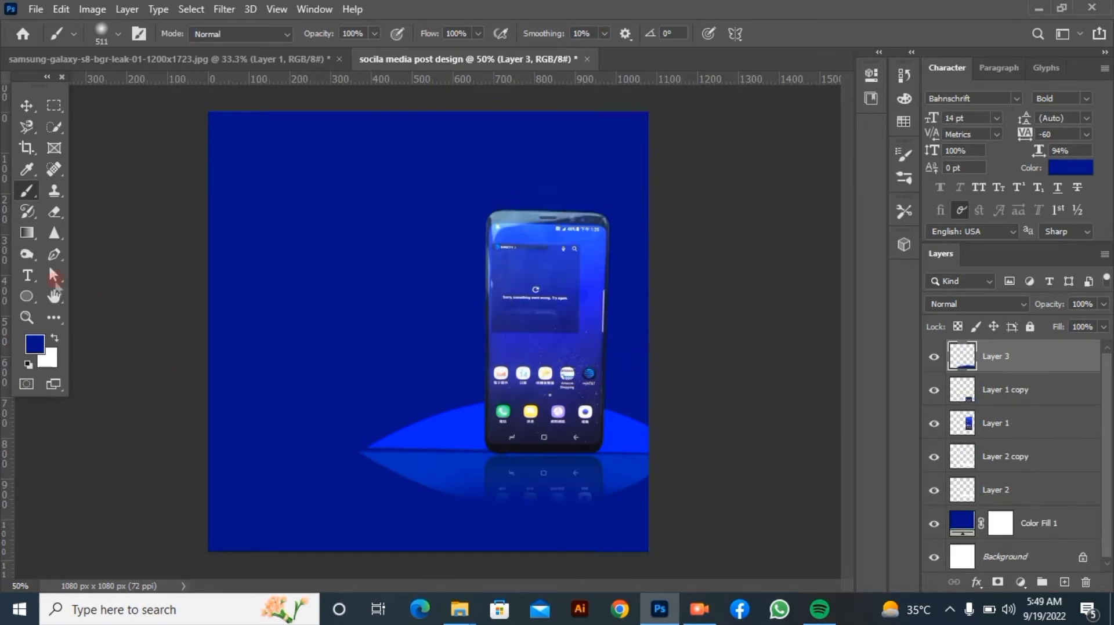
- Paint a soft white (ffffff) glow around the top of the phone on a new layer placed directly beneath the phone layer
{"action": "left_click", "coordinate": [35, 345]}
{"action": "left_click", "coordinate": [684, 312]}
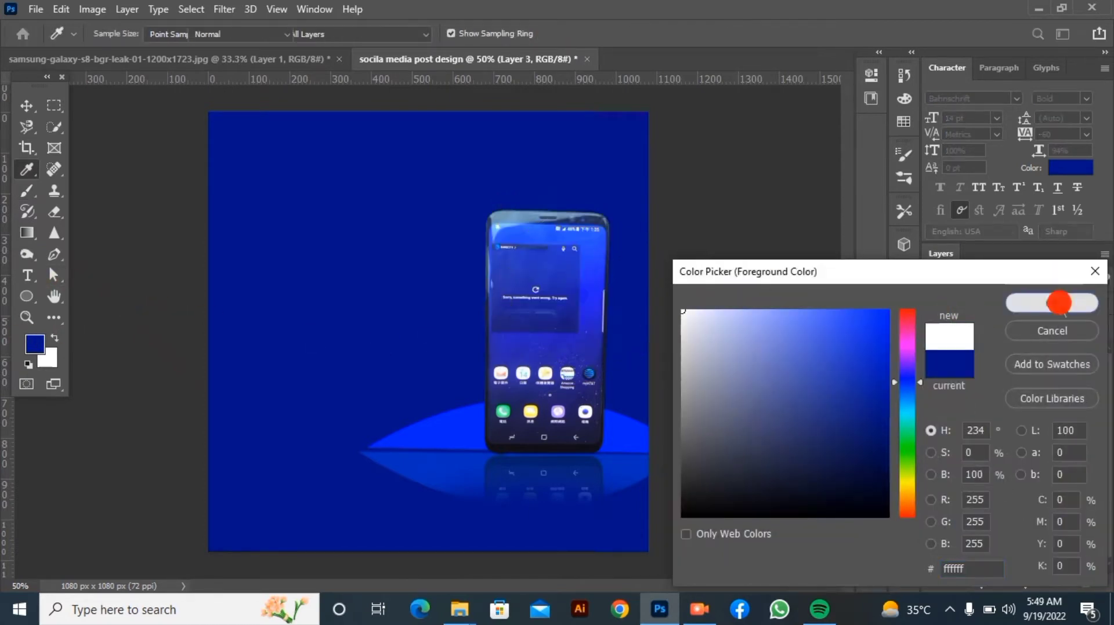
{"action": "left_click", "coordinate": [1052, 303]}
{"action": "key", "text": "b"}
{"action": "left_click", "coordinate": [1064, 581]}
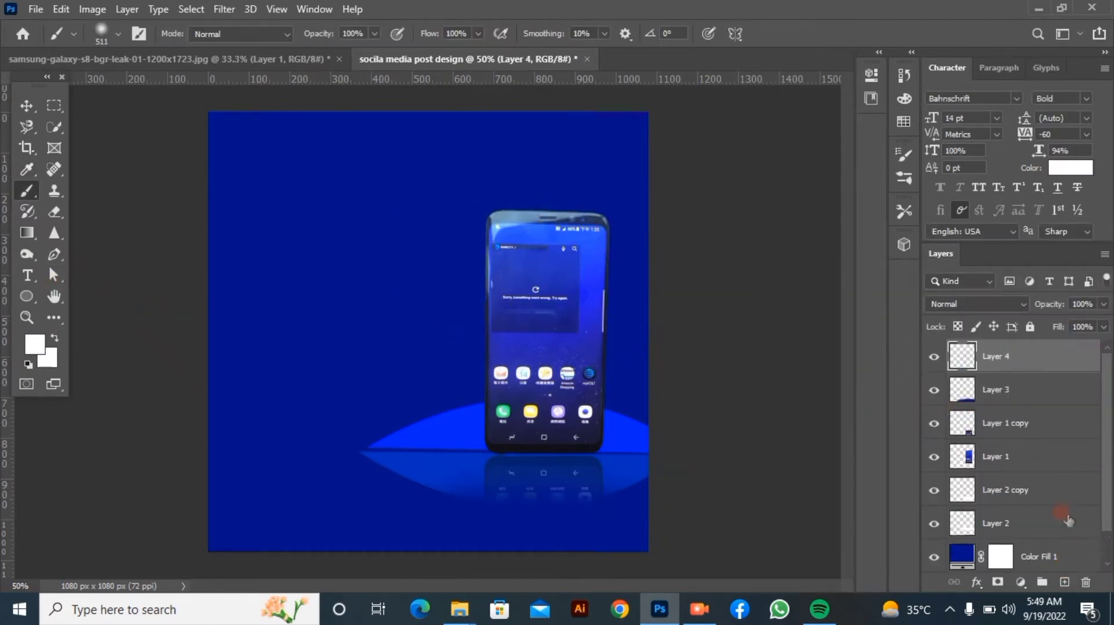
{"action": "left_click_drag", "start_coordinate": [1032, 360], "coordinate": [998, 456]}
{"action": "mouse_move", "coordinate": [487, 238]}
{"action": "left_mouse_down"}
{"action": "mouse_move", "coordinate": [567, 261]}
{"action": "mouse_move", "coordinate": [574, 279]}
{"action": "left_mouse_up"}
- Reduce the soft brush to 259 px and extend the white glow down both sides behind the phone
{"action": "right_click", "coordinate": [575, 278]}
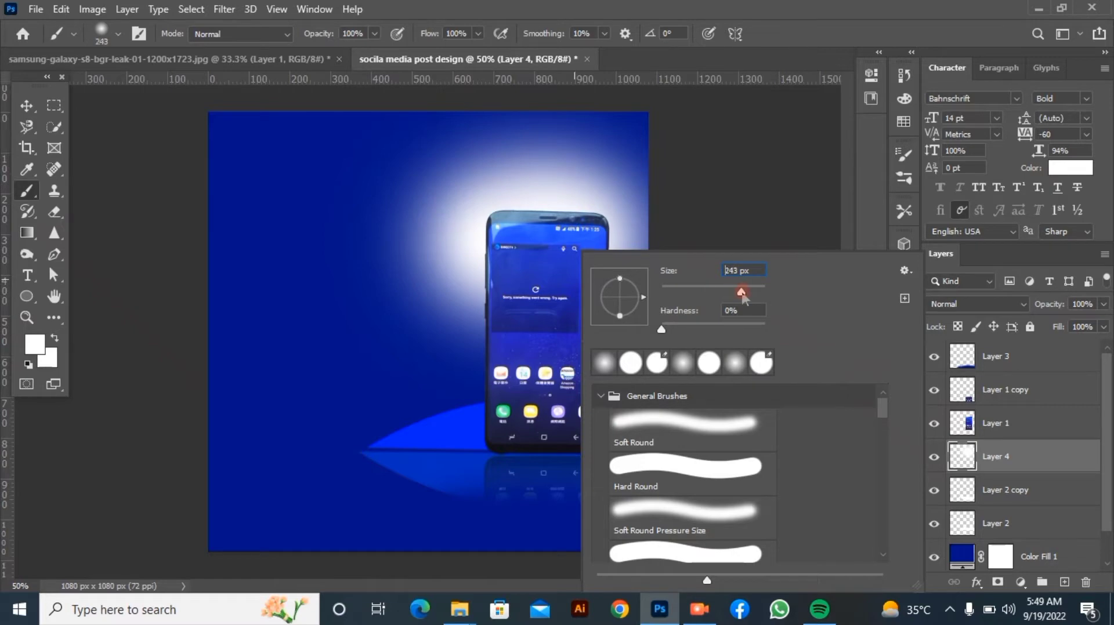
{"action": "left_click", "coordinate": [556, 34]}
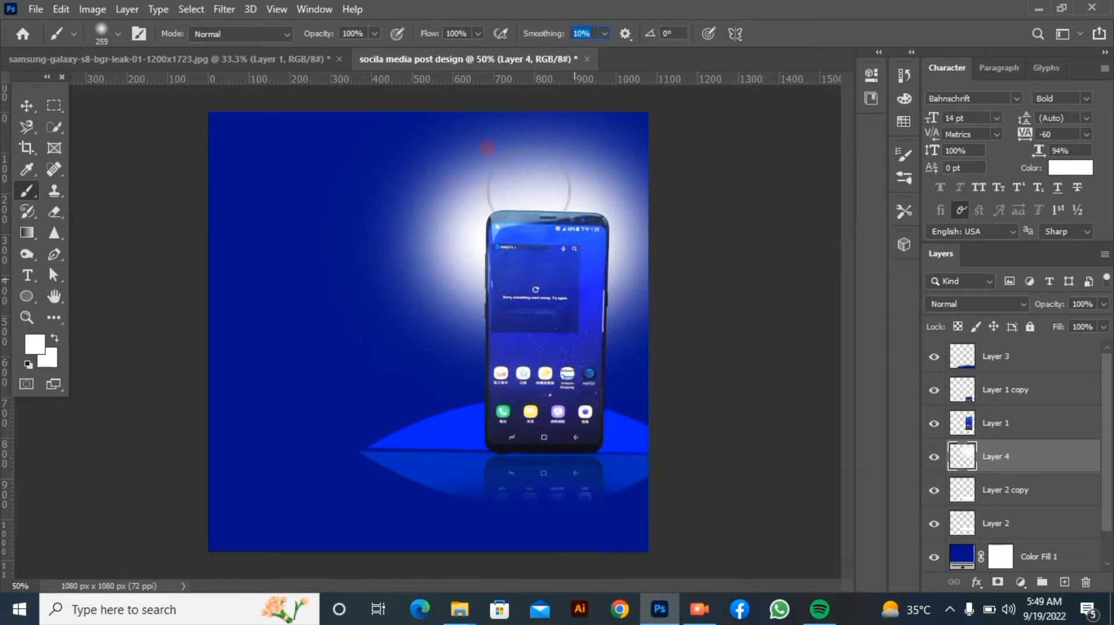
{"action": "key", "text": "BackSpace"}
{"action": "left_click", "coordinate": [1078, 573]}
{"action": "left_click", "coordinate": [535, 236]}
{"action": "left_click", "coordinate": [19, 176]}
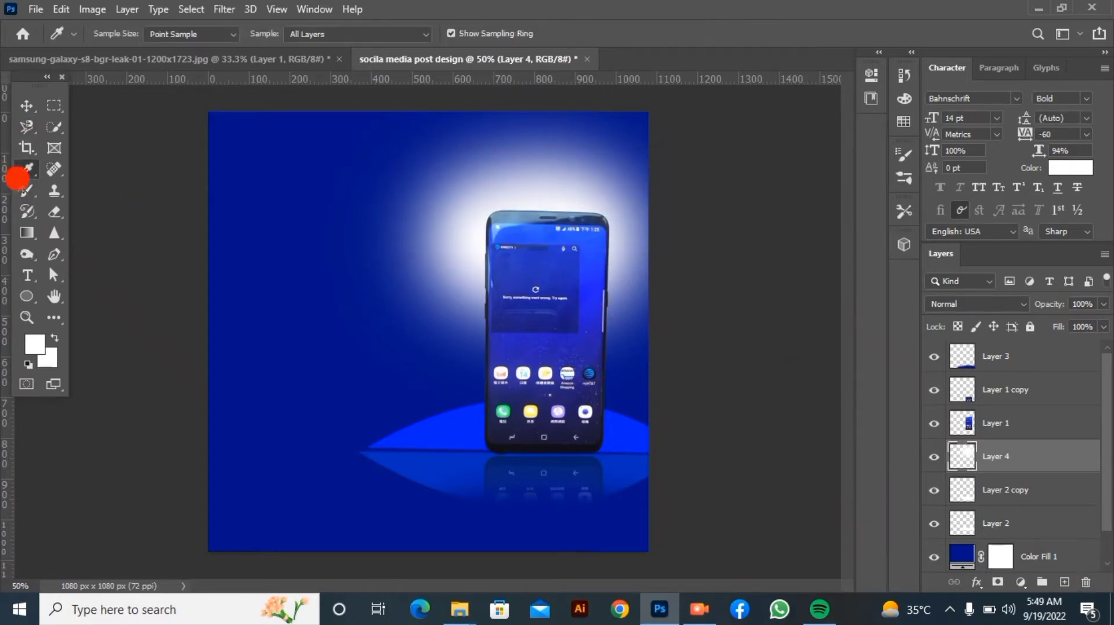
{"action": "left_click", "coordinate": [26, 191]}
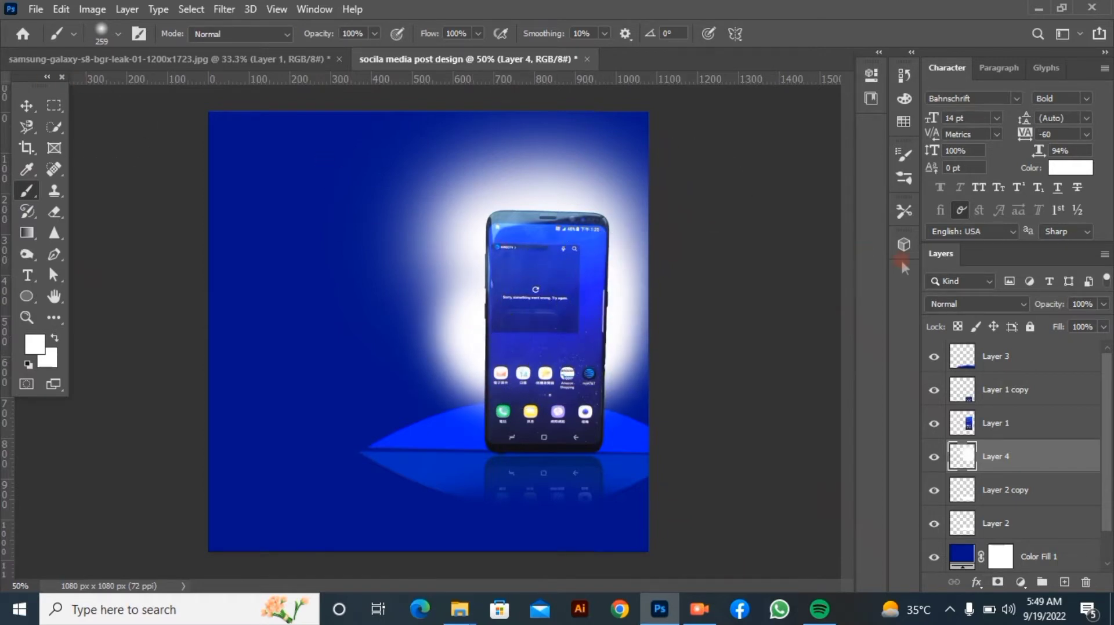
- Set the glow layer's blend mode to Overlay, enlarge the glow and shift it left behind the phone
{"action": "left_click", "coordinate": [1006, 296]}
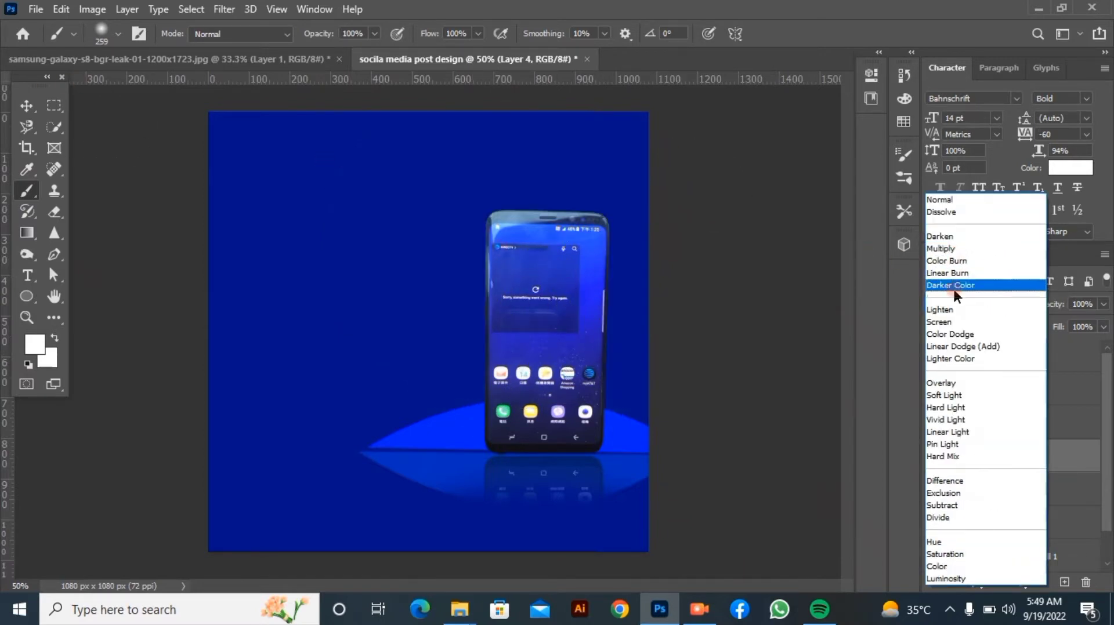
{"action": "left_click", "coordinate": [943, 384]}
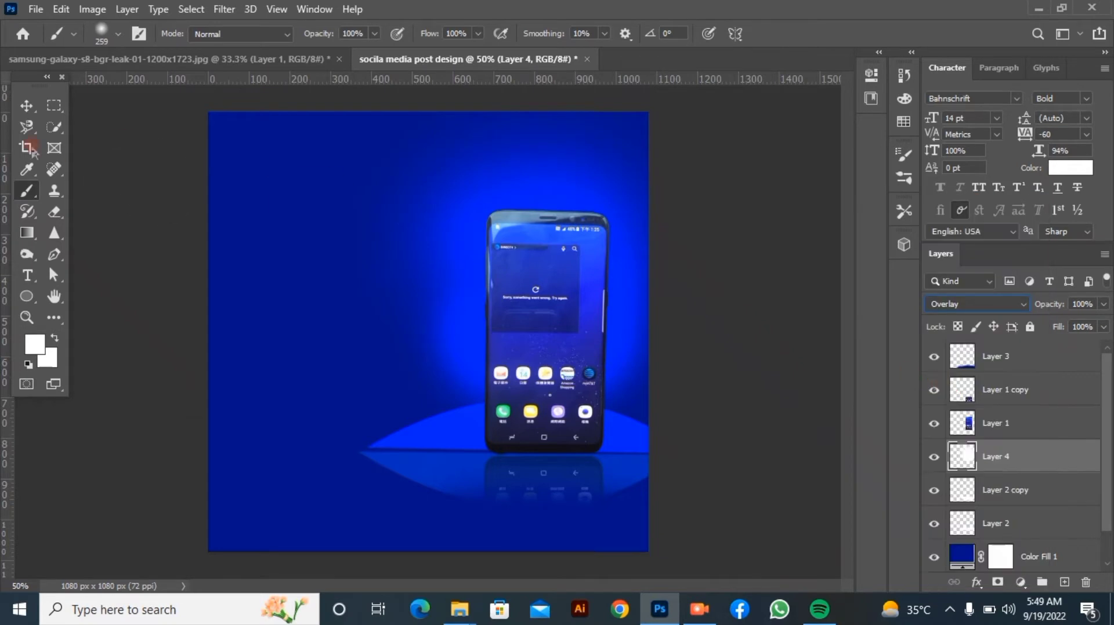
{"action": "key", "text": "v"}
{"action": "left_click_drag", "start_coordinate": [647, 455], "coordinate": [747, 557]}
{"action": "left_click_drag", "start_coordinate": [644, 411], "coordinate": [573, 419]}
{"action": "left_click", "coordinate": [806, 33]}
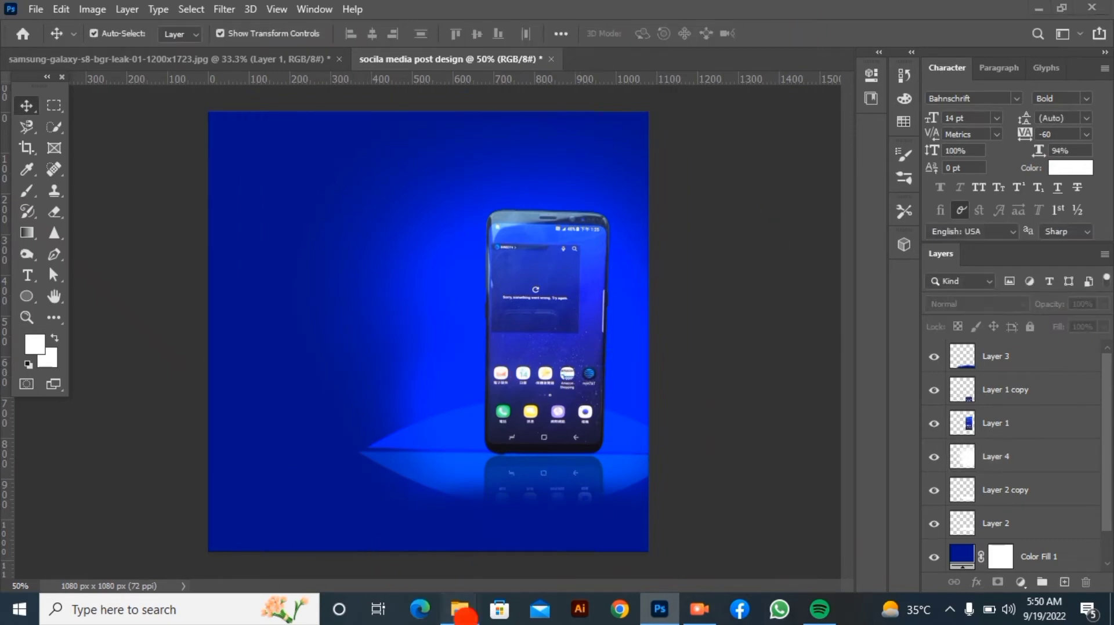
- Place the circle-golden-light-tracing-effect image from the file explorer into the social media post design
{"action": "left_click", "coordinate": [459, 609]}
{"action": "left_click", "coordinate": [373, 505]}
{"action": "left_click_drag", "start_coordinate": [360, 237], "coordinate": [548, 399]}
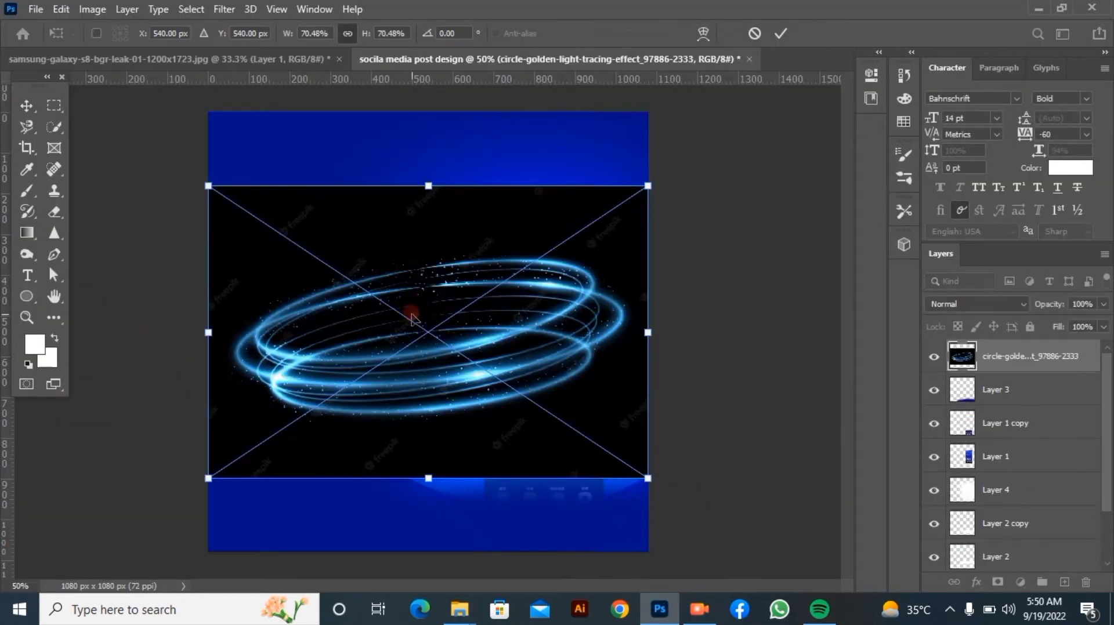
{"action": "left_click", "coordinate": [780, 34]}
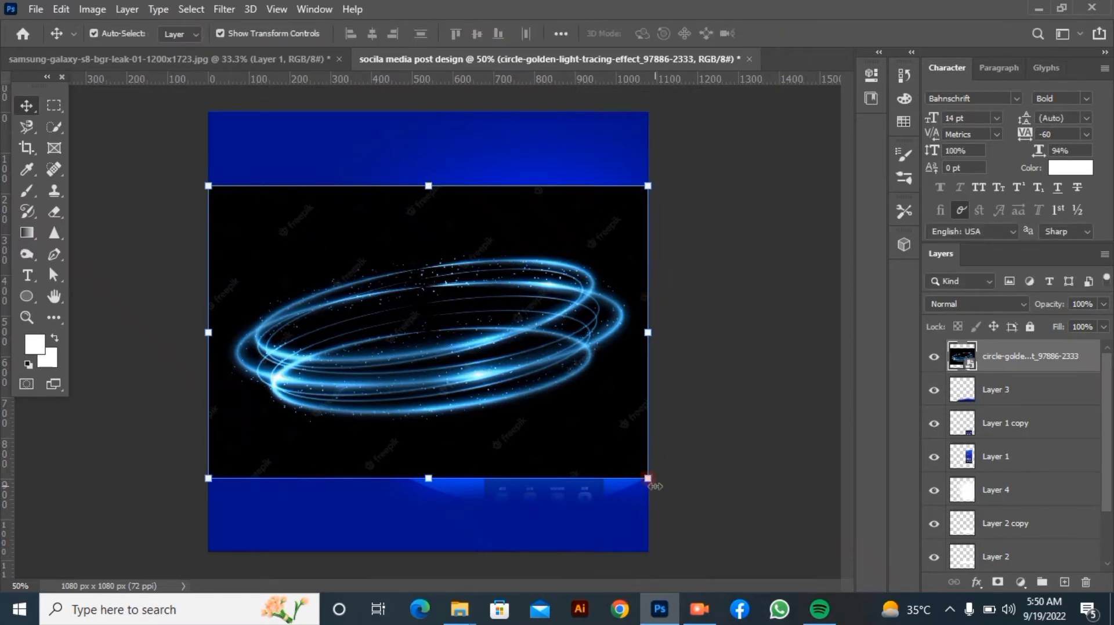
- Scale the light-ring image to about 45.76%, rotate it about -15.52° and position it over the phone
{"action": "left_click_drag", "start_coordinate": [648, 478], "coordinate": [518, 391]}
{"action": "left_click_drag", "start_coordinate": [337, 328], "coordinate": [503, 351]}
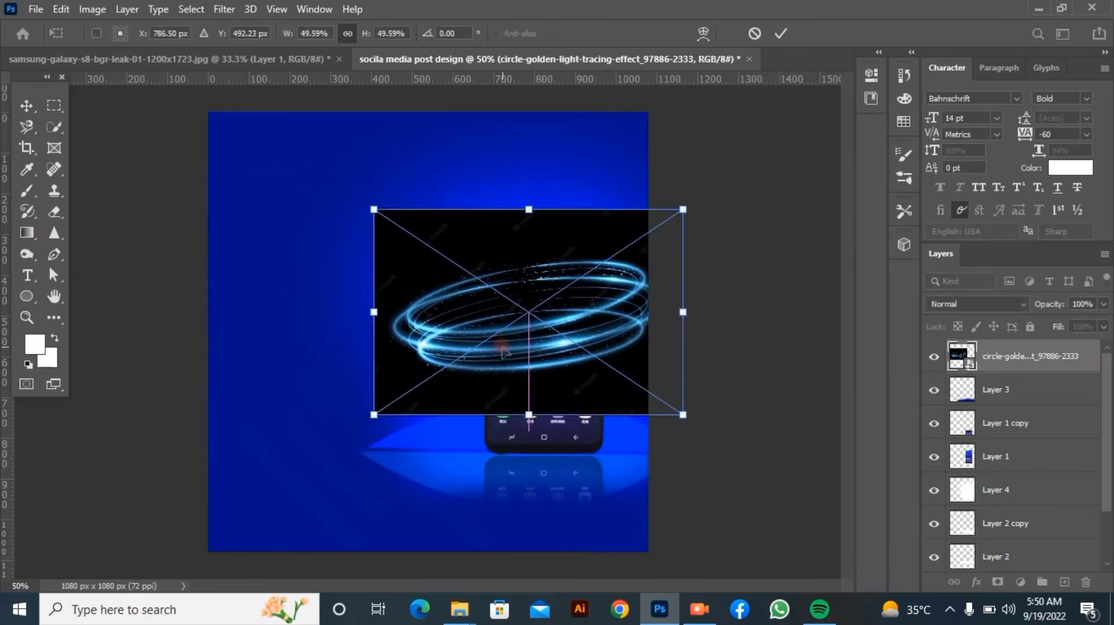
{"action": "left_click_drag", "start_coordinate": [683, 415], "coordinate": [656, 402]}
{"action": "left_click_drag", "start_coordinate": [563, 382], "coordinate": [568, 395]}
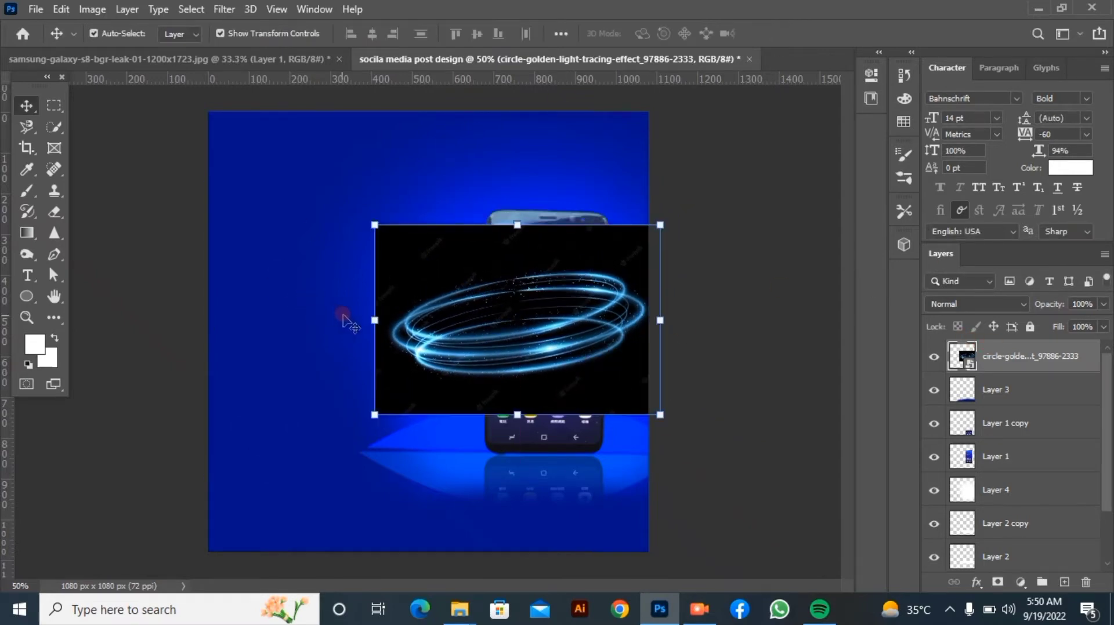
{"action": "left_click_drag", "start_coordinate": [351, 323], "coordinate": [355, 364]}
{"action": "left_click_drag", "start_coordinate": [486, 350], "coordinate": [499, 340]}
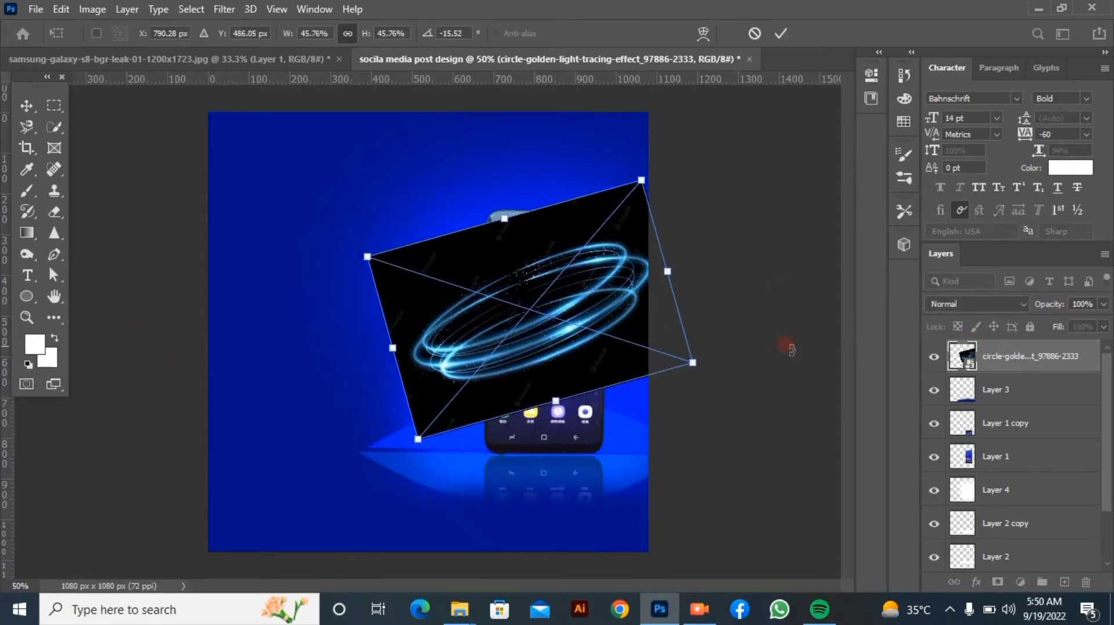
{"action": "left_click", "coordinate": [1027, 377]}
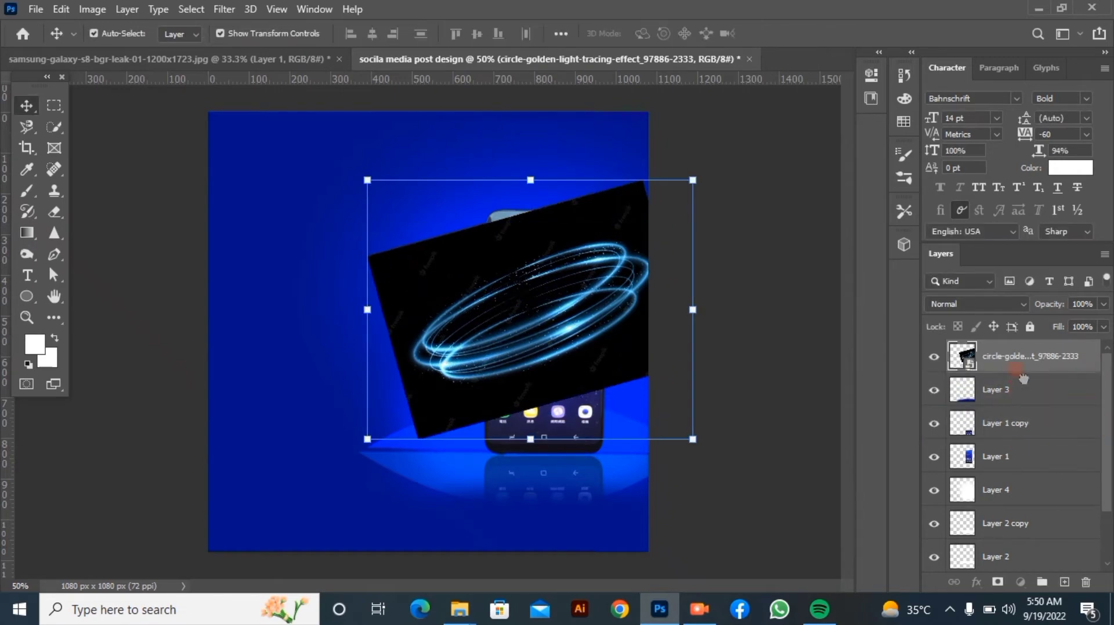
- Set the light-ring layer's blend mode to Linear Dodge (Add) and duplicate the layer to intensify the glow
{"action": "left_click", "coordinate": [1008, 303]}
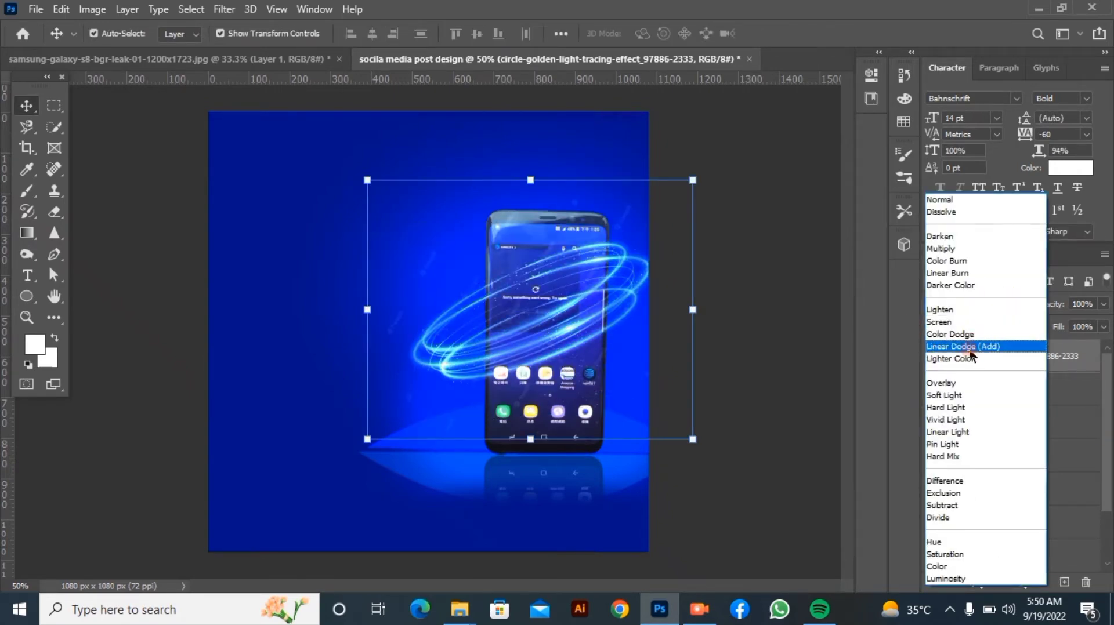
{"action": "left_click", "coordinate": [970, 348]}
{"action": "key", "text": "ctrl+j"}
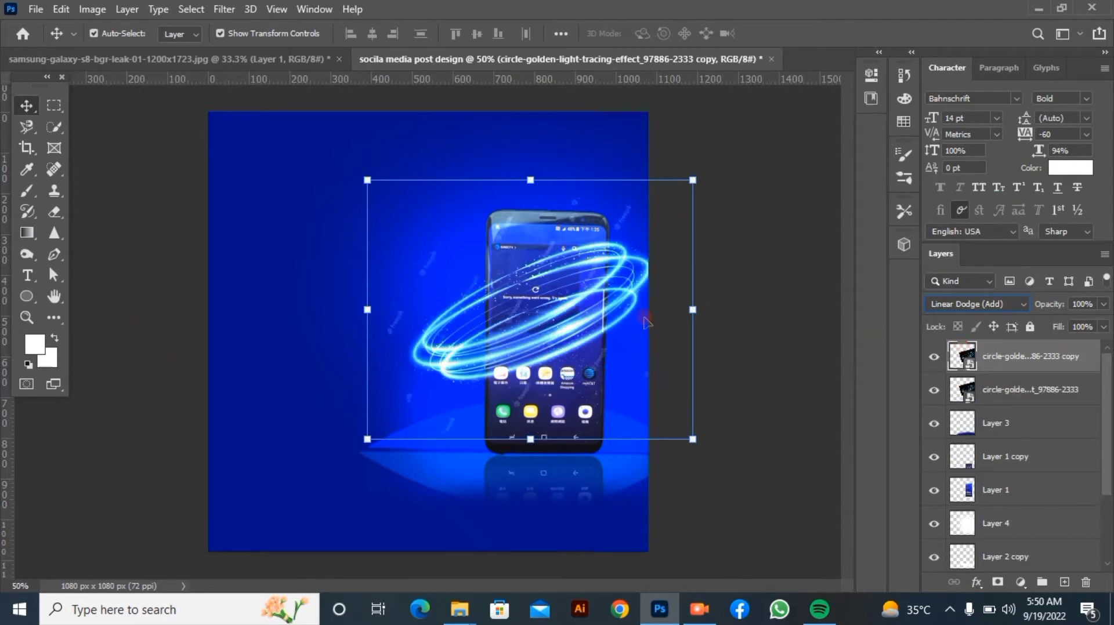
{"action": "left_click", "coordinate": [790, 297]}
{"action": "left_click", "coordinate": [1032, 359]}
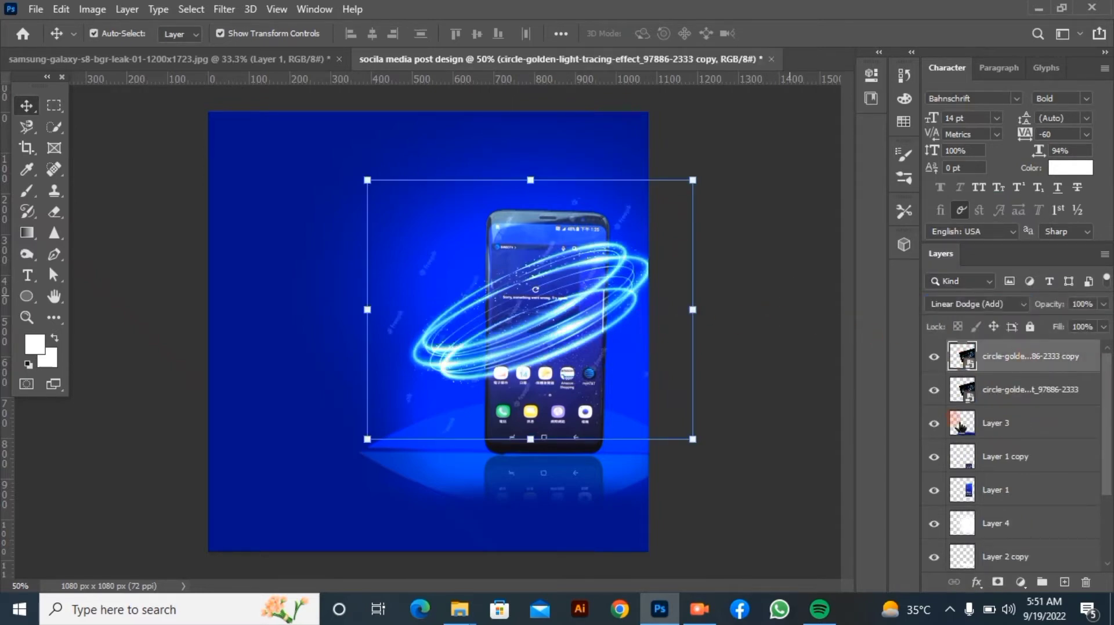
- Add a layer mask to the duplicated light-ring layer and start masking with a black brush beside the phone
{"action": "key", "text": "ctrl+plus"}
{"action": "key", "text": "ctrl+plus"}
{"action": "key", "text": "ctrl+minus"}
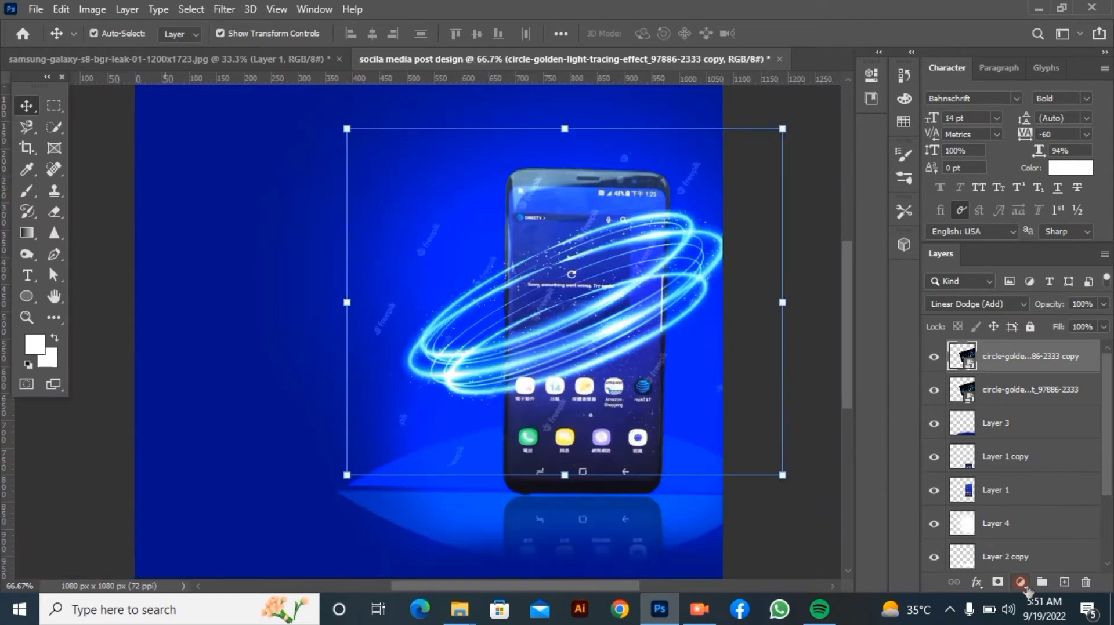
{"action": "left_click", "coordinate": [997, 582]}
{"action": "key", "text": "b"}
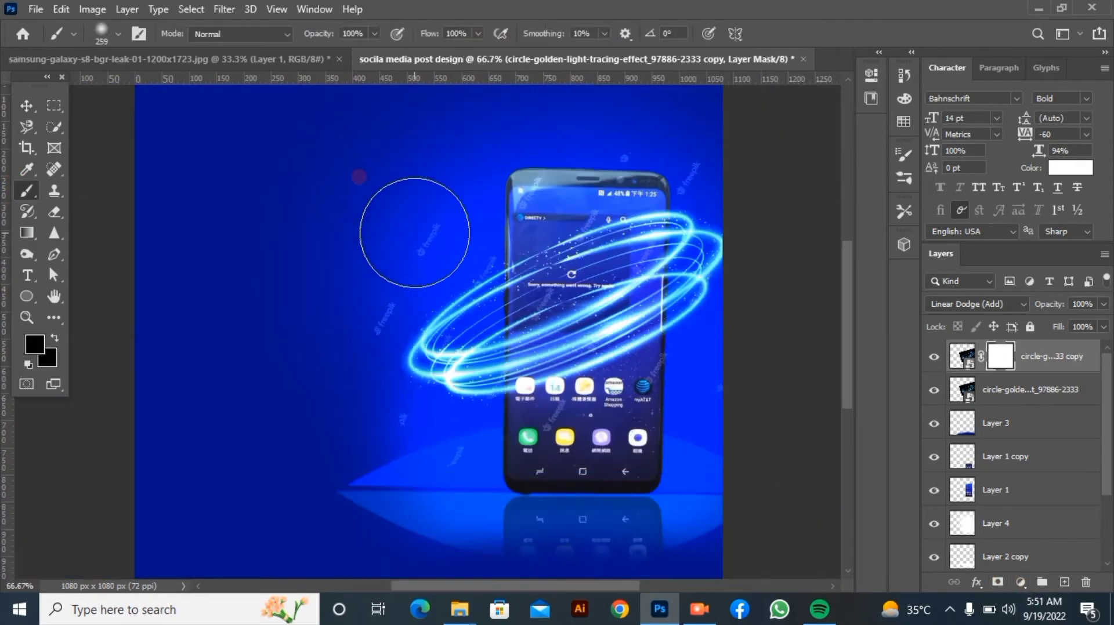
- Set the mask brush to 100% hardness and a size of 124 px
{"action": "left_click", "coordinate": [118, 33]}
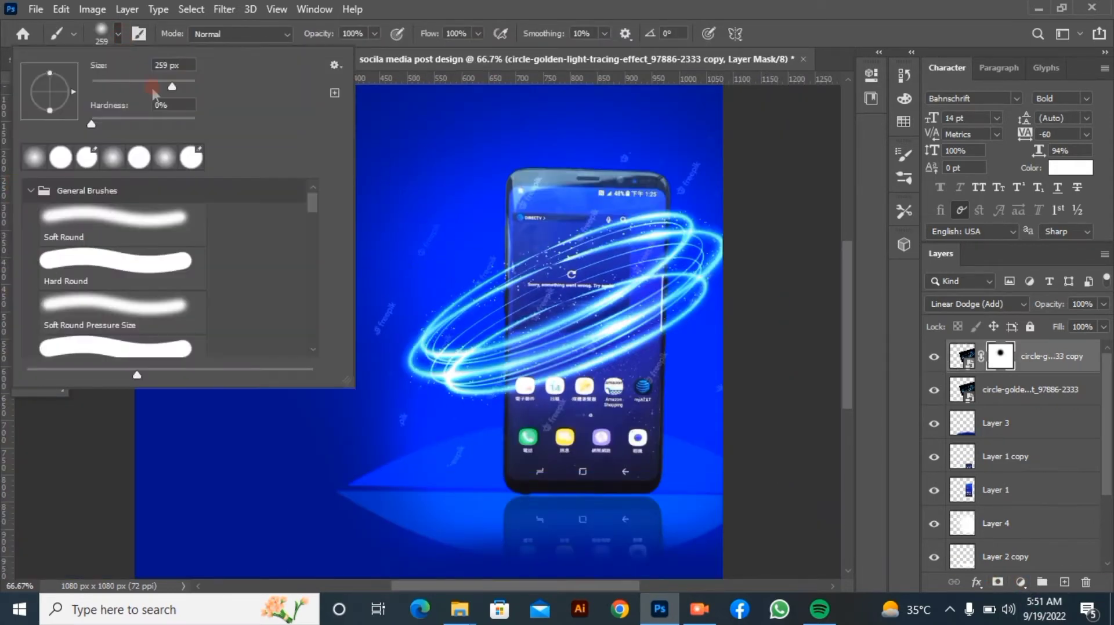
{"action": "left_click_drag", "start_coordinate": [156, 86], "coordinate": [293, 75]}
{"action": "left_click", "coordinate": [432, 232]}
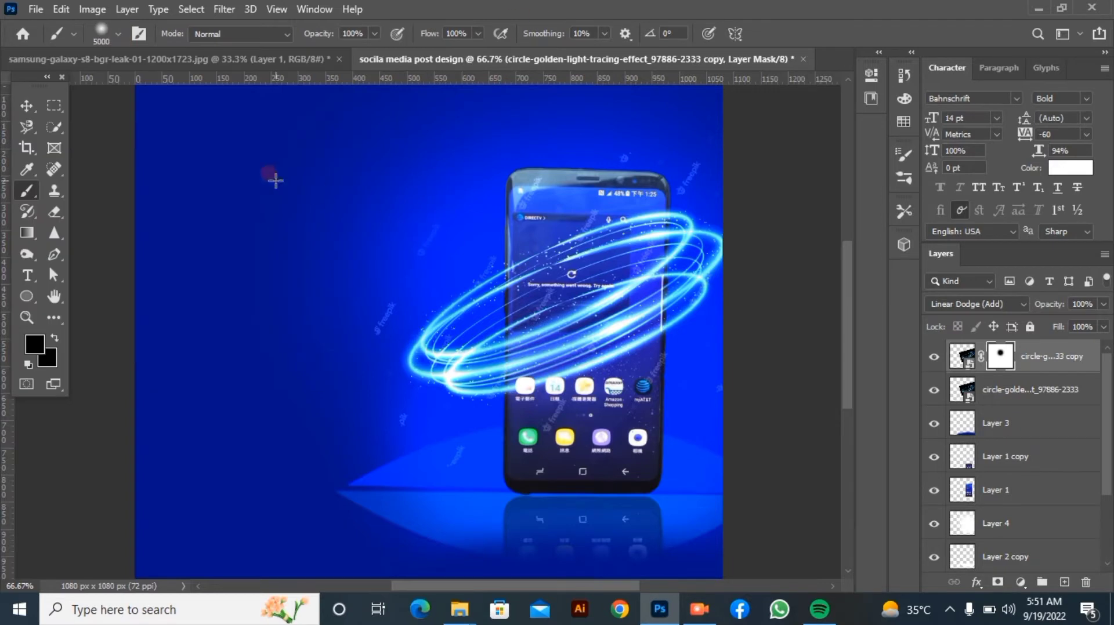
{"action": "left_click", "coordinate": [118, 34]}
{"action": "left_click_drag", "start_coordinate": [94, 123], "coordinate": [193, 93]}
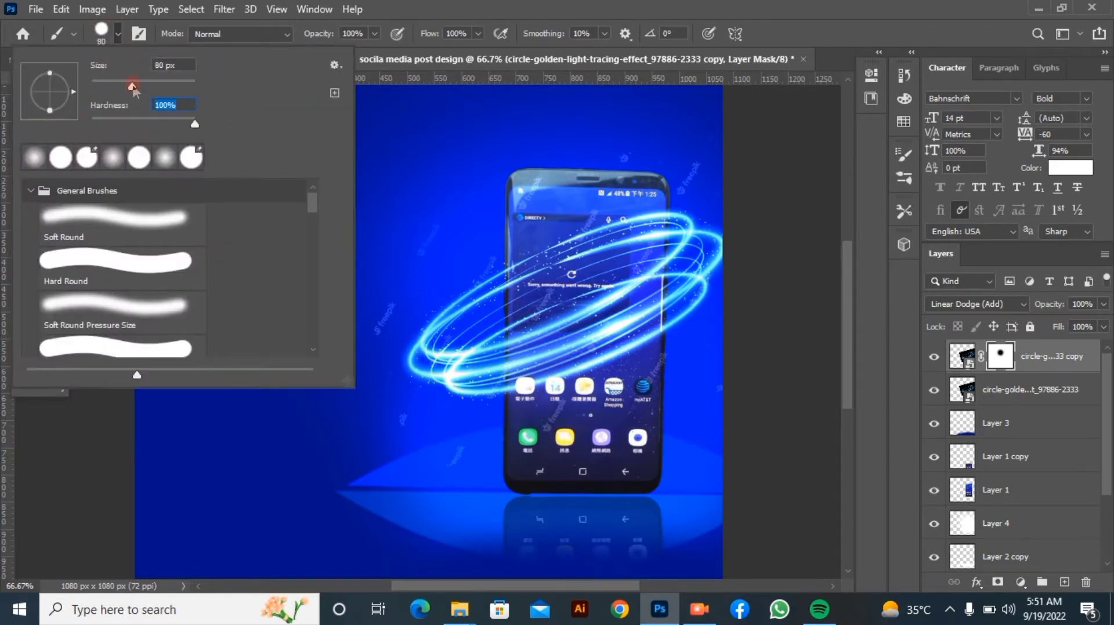
{"action": "left_click", "coordinate": [473, 5]}
- Paint black on the duplicate's mask around and above the rings to hide the background watermarks
{"action": "left_click", "coordinate": [424, 251]}
{"action": "left_click", "coordinate": [387, 311]}
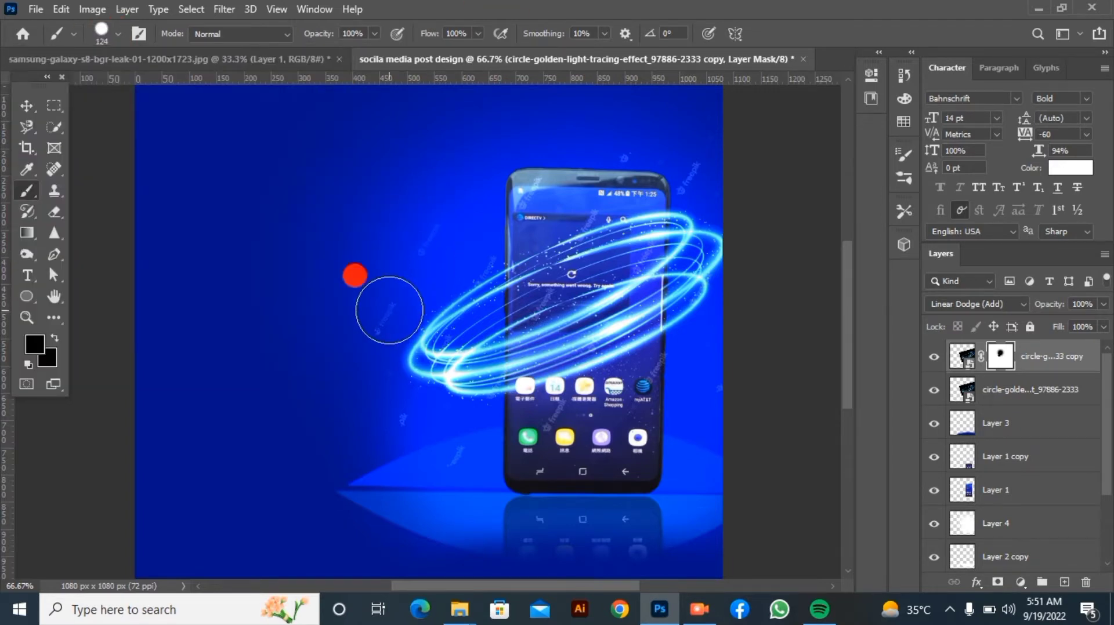
{"action": "left_click", "coordinate": [403, 377]}
{"action": "mouse_move", "coordinate": [402, 377]}
{"action": "left_mouse_down"}
{"action": "mouse_move", "coordinate": [468, 467]}
{"action": "mouse_move", "coordinate": [468, 453]}
{"action": "mouse_move", "coordinate": [642, 415]}
{"action": "mouse_move", "coordinate": [675, 382]}
{"action": "mouse_move", "coordinate": [724, 397]}
{"action": "left_mouse_up"}
{"action": "mouse_move", "coordinate": [692, 157]}
{"action": "left_mouse_down"}
{"action": "mouse_move", "coordinate": [554, 140]}
{"action": "mouse_move", "coordinate": [642, 159]}
{"action": "mouse_move", "coordinate": [518, 253]}
{"action": "mouse_move", "coordinate": [648, 228]}
{"action": "left_mouse_up"}
{"action": "left_click", "coordinate": [542, 265]}
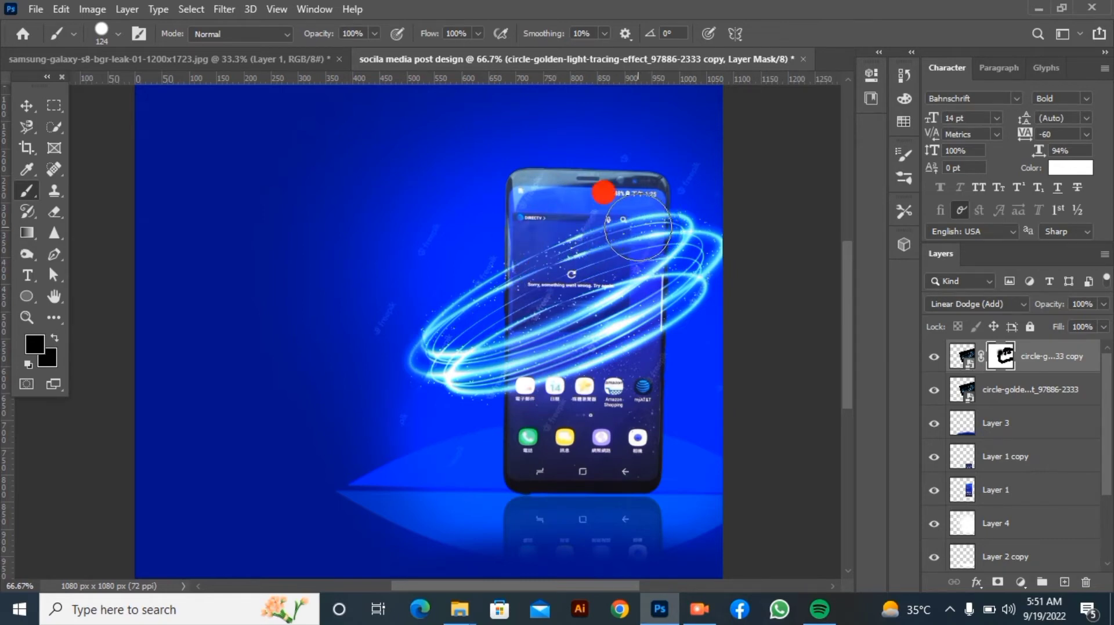
- Add a layer mask to the original light-ring layer and paint black over the ring arcs crossing the phone's upper screen
{"action": "left_click", "coordinate": [1007, 391]}
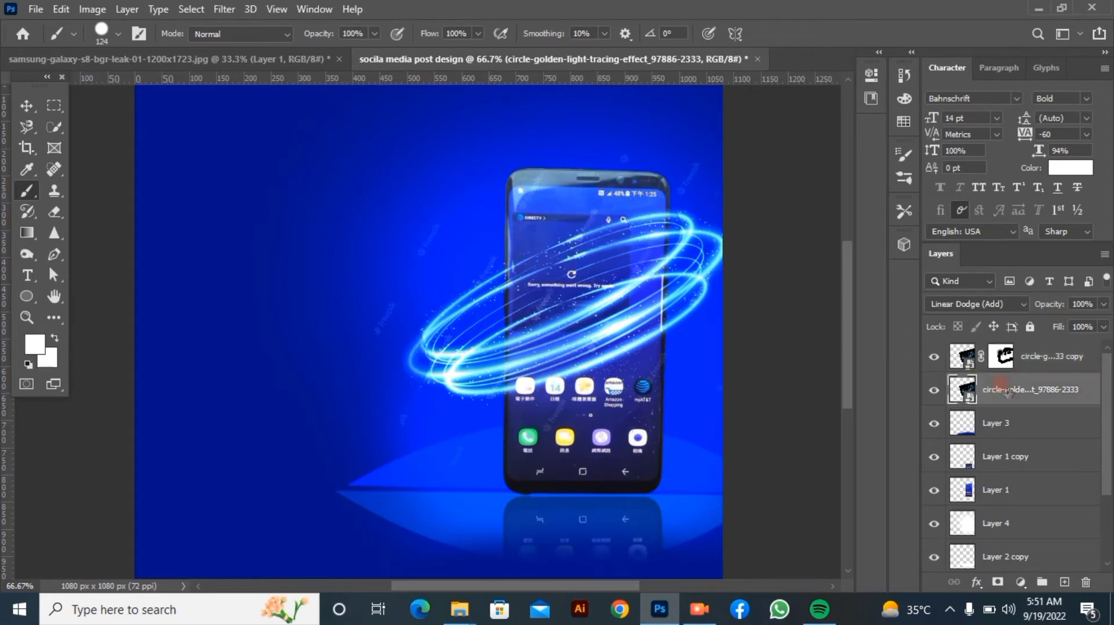
{"action": "left_click", "coordinate": [997, 582]}
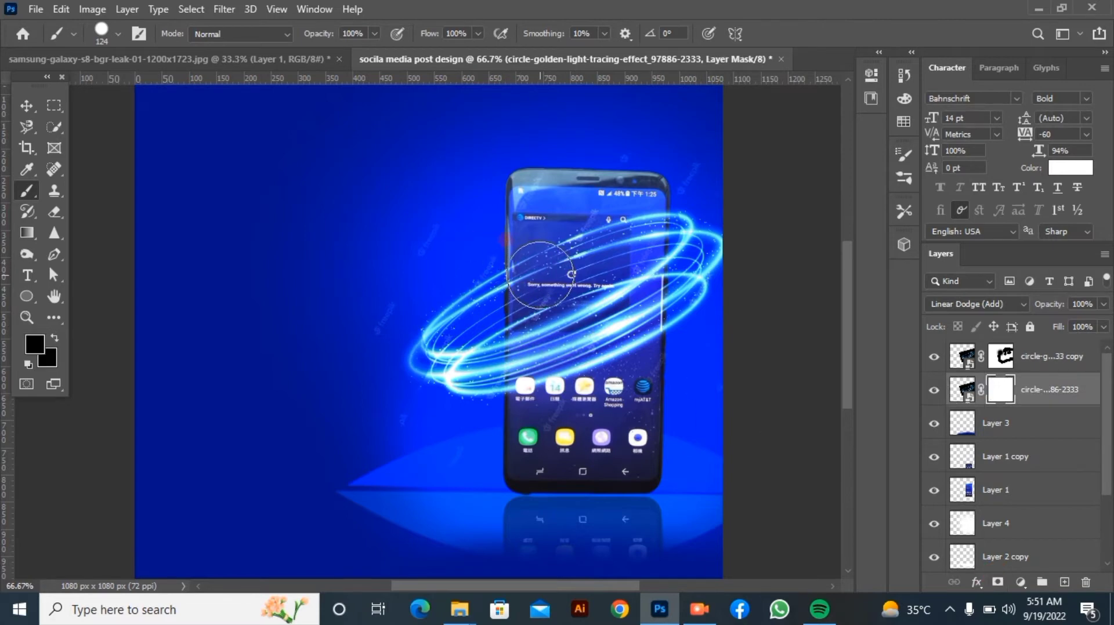
{"action": "left_click", "coordinate": [541, 275]}
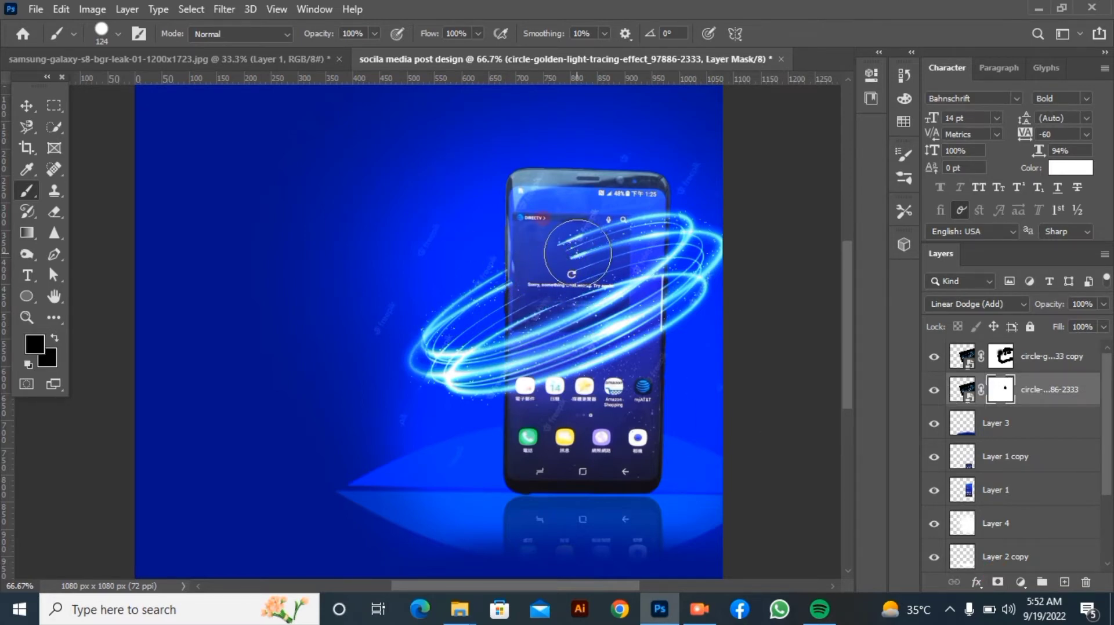
{"action": "left_click", "coordinate": [575, 251]}
{"action": "left_click_drag", "start_coordinate": [634, 226], "coordinate": [647, 224]}
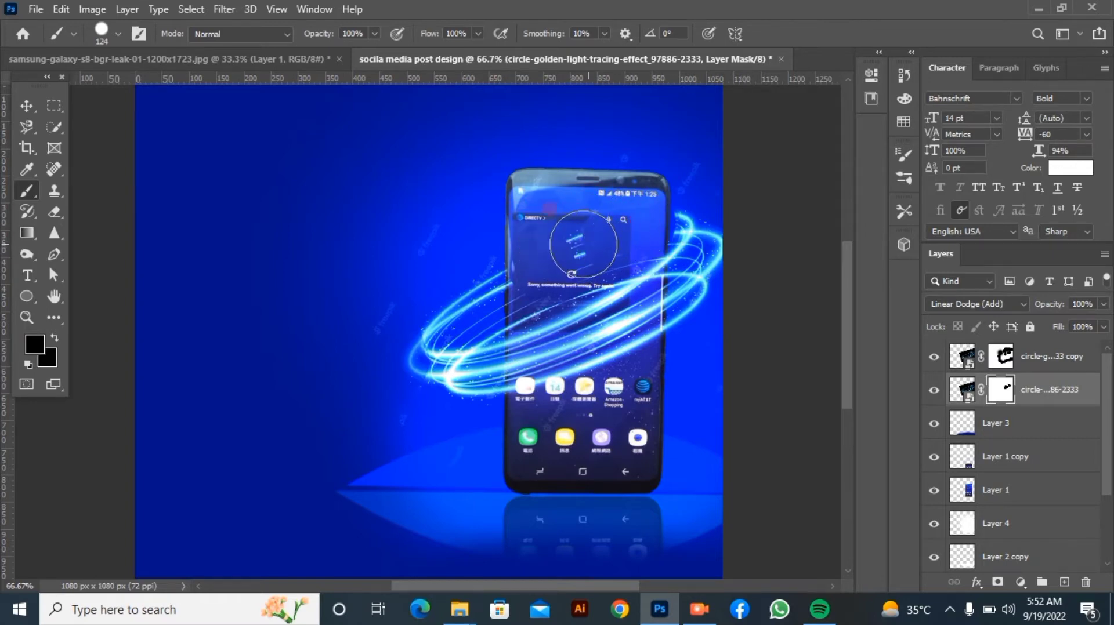
{"action": "left_click", "coordinate": [512, 263]}
{"action": "left_click", "coordinate": [532, 268]}
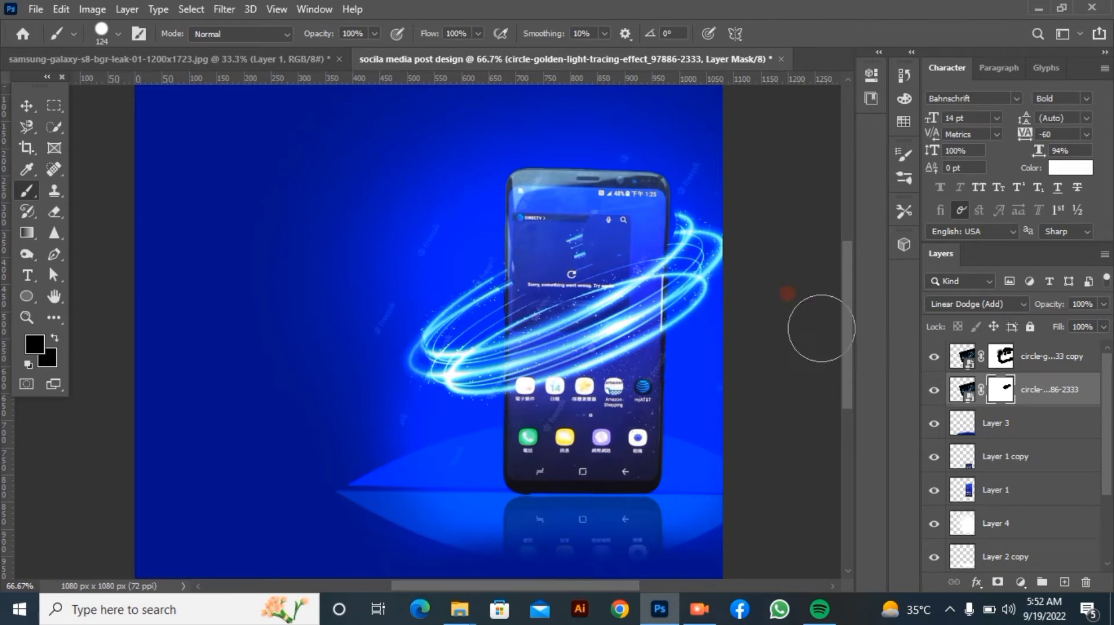
- Move the original light-ring layer below the phone's Layer 1 and the ring copy directly below Layer 3
{"action": "left_click_drag", "start_coordinate": [1024, 401], "coordinate": [1036, 499]}
{"action": "left_click", "coordinate": [1048, 356]}
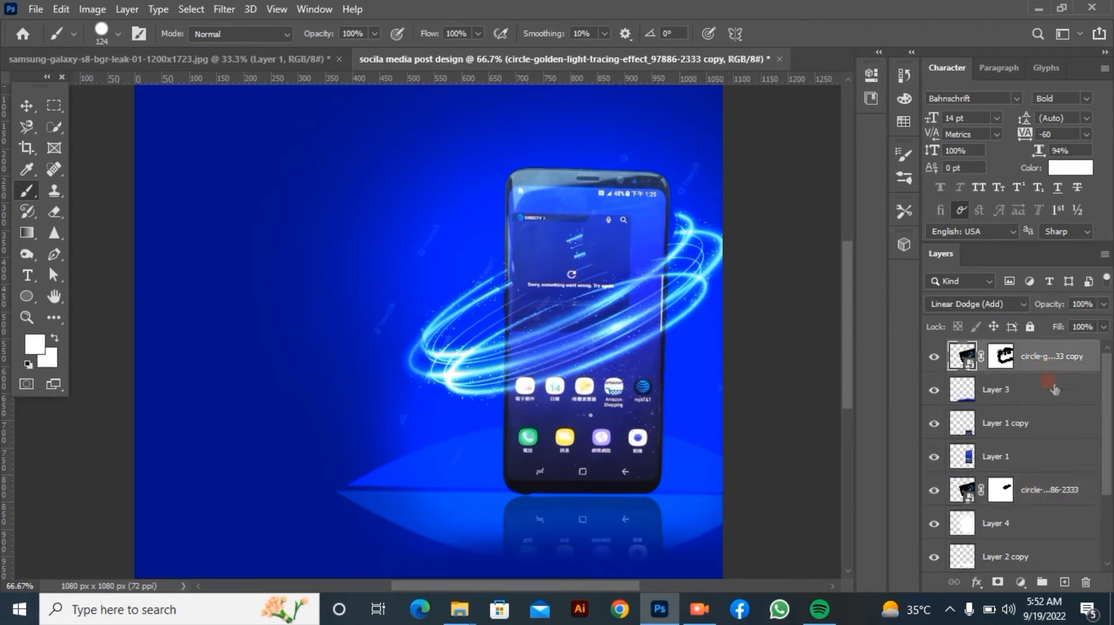
{"action": "mouse_move", "coordinate": [1055, 359]}
{"action": "left_mouse_down"}
{"action": "mouse_move", "coordinate": [1055, 474]}
{"action": "mouse_move", "coordinate": [1051, 370]}
{"action": "left_mouse_up"}
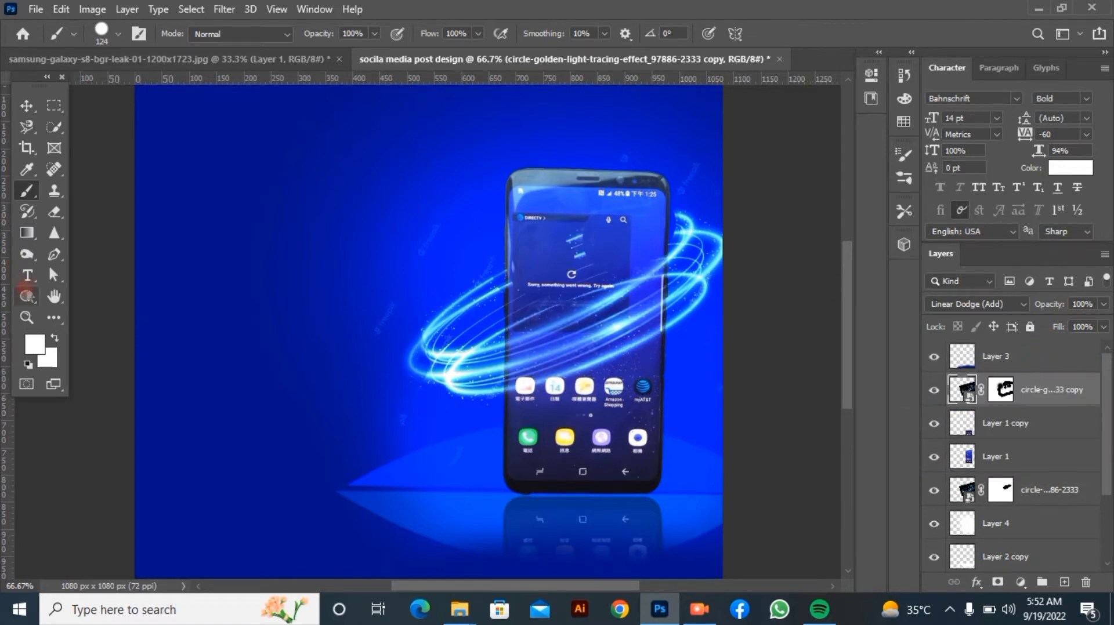
- Paint black on the ring copy's mask to erase leftover ring fragments over the phone screen, softening the brush for the lower stroke
{"action": "left_click", "coordinate": [1004, 394]}
{"action": "mouse_move", "coordinate": [532, 274]}
{"action": "left_mouse_down"}
{"action": "mouse_move", "coordinate": [565, 256]}
{"action": "mouse_move", "coordinate": [559, 211]}
{"action": "mouse_move", "coordinate": [568, 236]}
{"action": "left_mouse_up"}
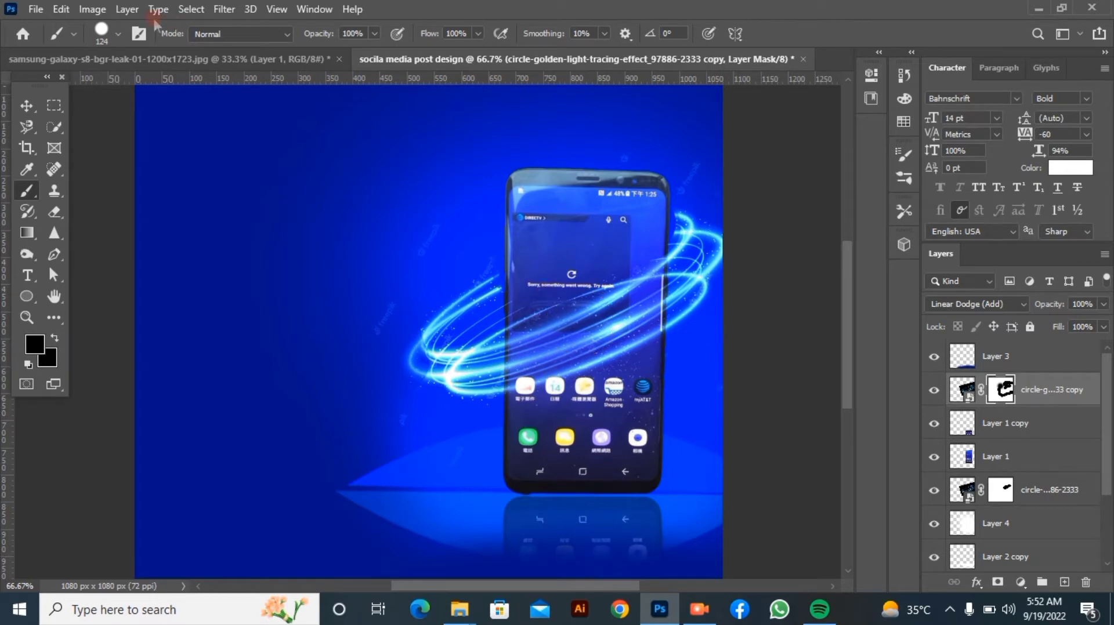
{"action": "left_click", "coordinate": [119, 35]}
{"action": "key", "text": "Return"}
{"action": "left_click_drag", "start_coordinate": [547, 301], "coordinate": [543, 321]}
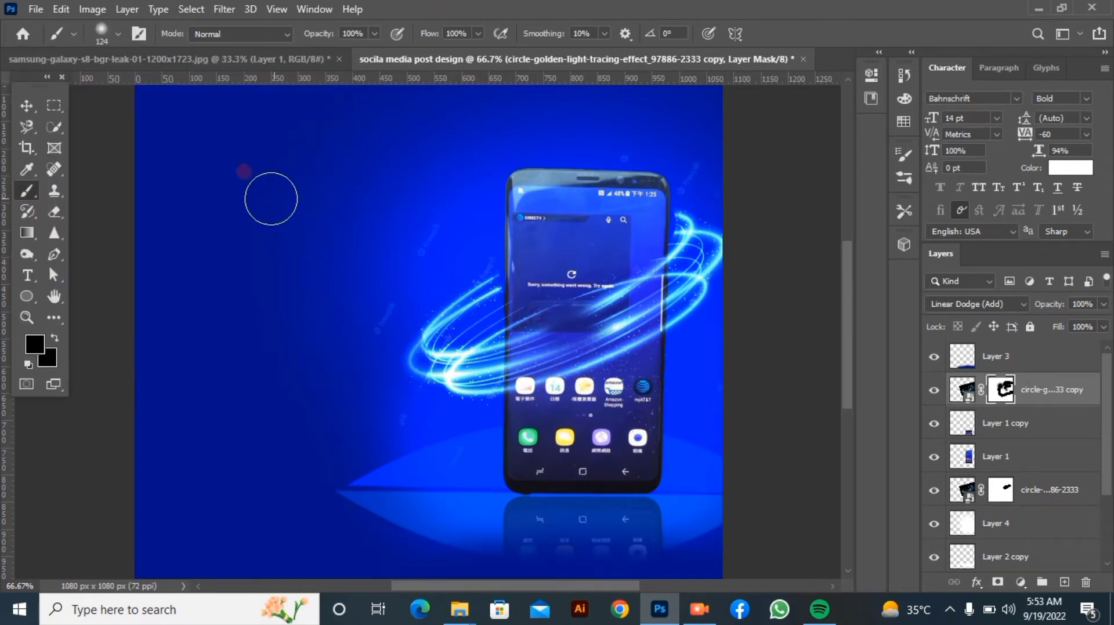
- Restore the brush's hard edge and paint black on the original ring layer's mask to hide the watermarks around the rings
{"action": "left_click", "coordinate": [119, 34]}
{"action": "left_click_drag", "start_coordinate": [91, 124], "coordinate": [368, 134]}
{"action": "left_click", "coordinate": [663, 7]}
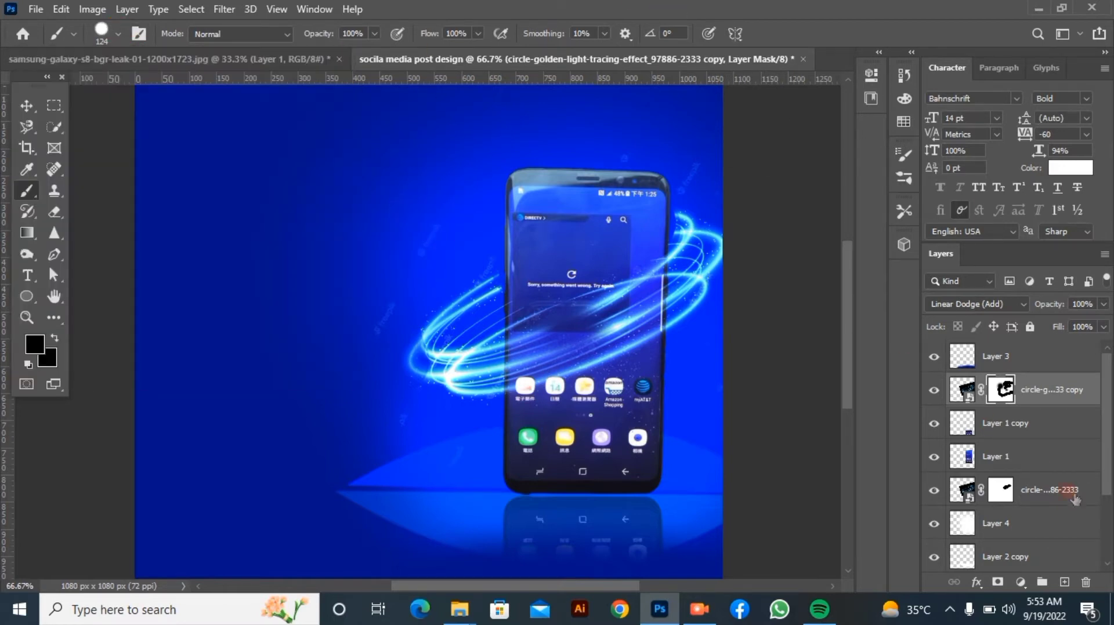
{"action": "left_click", "coordinate": [1002, 488]}
{"action": "mouse_move", "coordinate": [368, 343]}
{"action": "left_mouse_down"}
{"action": "mouse_move", "coordinate": [380, 299]}
{"action": "mouse_move", "coordinate": [429, 240]}
{"action": "mouse_move", "coordinate": [401, 425]}
{"action": "mouse_move", "coordinate": [487, 450]}
{"action": "left_mouse_up"}
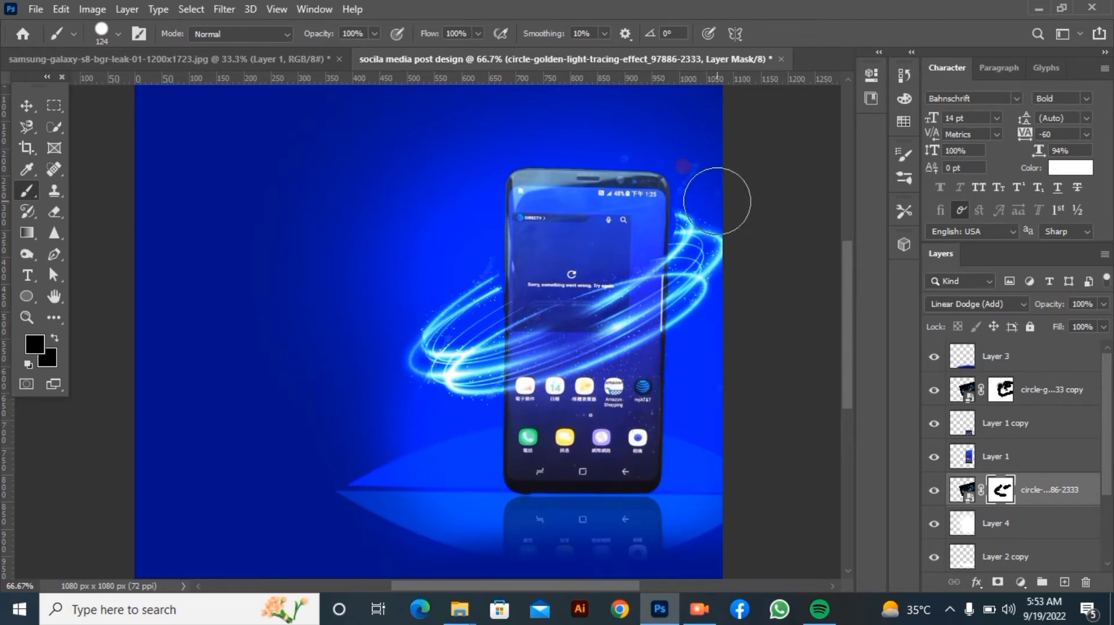
{"action": "mouse_move", "coordinate": [651, 159]}
{"action": "left_mouse_down"}
{"action": "mouse_move", "coordinate": [480, 187]}
{"action": "mouse_move", "coordinate": [479, 238]}
{"action": "left_mouse_up"}
- Draw a closed wavy path with the Curvature Pen tool around the canvas's lower-left corner, extending beyond its edges
{"action": "left_click", "coordinate": [26, 105]}
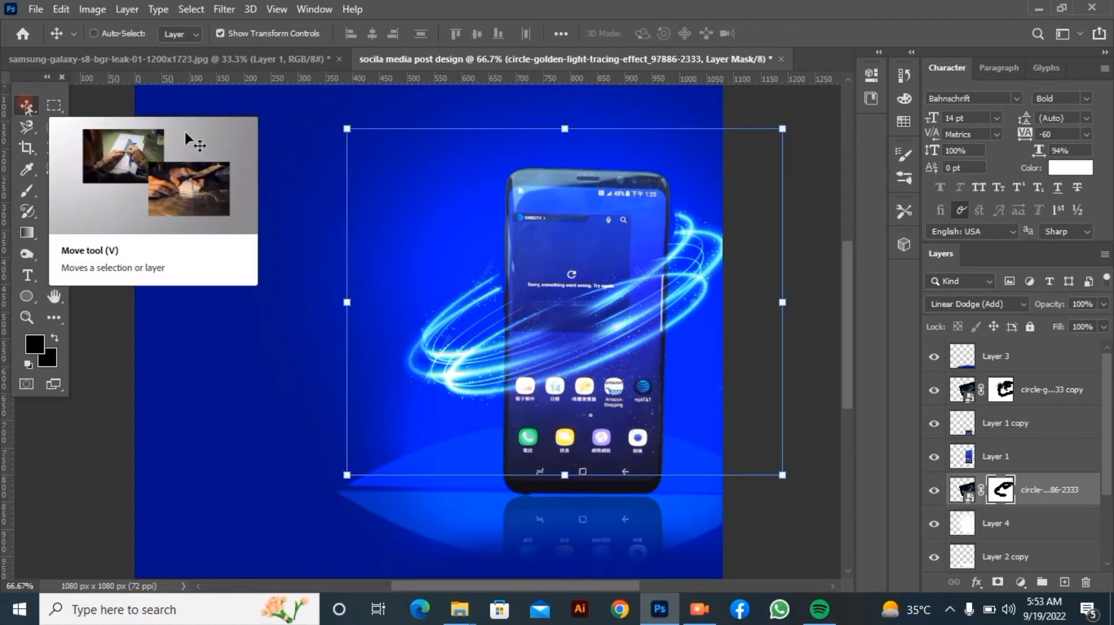
{"action": "key", "text": "ctrl+minus"}
{"action": "key", "text": "ctrl+minus"}
{"action": "left_click", "coordinate": [661, 293]}
{"action": "key", "text": "ctrl+plus"}
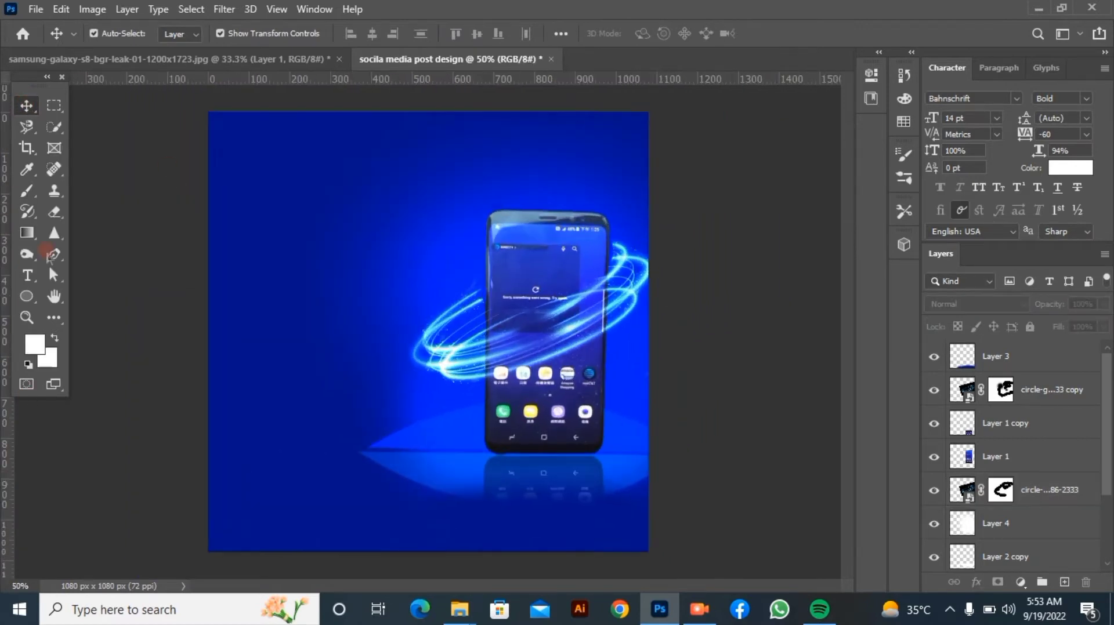
{"action": "left_click", "coordinate": [54, 254]}
{"action": "left_click", "coordinate": [125, 286]}
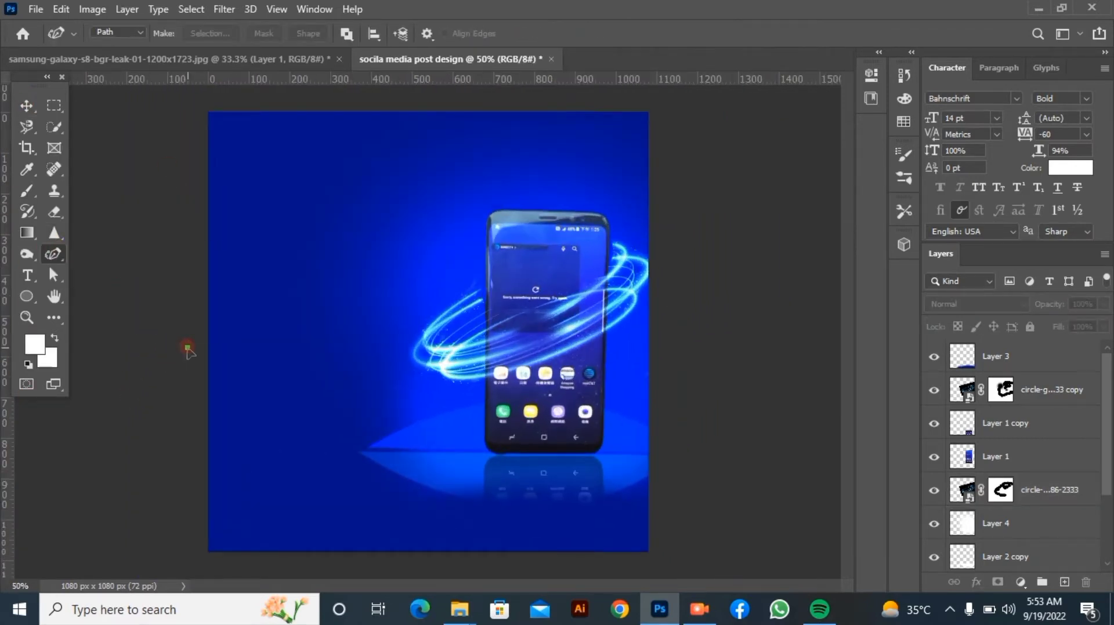
{"action": "left_click", "coordinate": [187, 348]}
{"action": "left_click", "coordinate": [297, 388]}
{"action": "left_click", "coordinate": [228, 518]}
{"action": "left_click", "coordinate": [362, 547]}
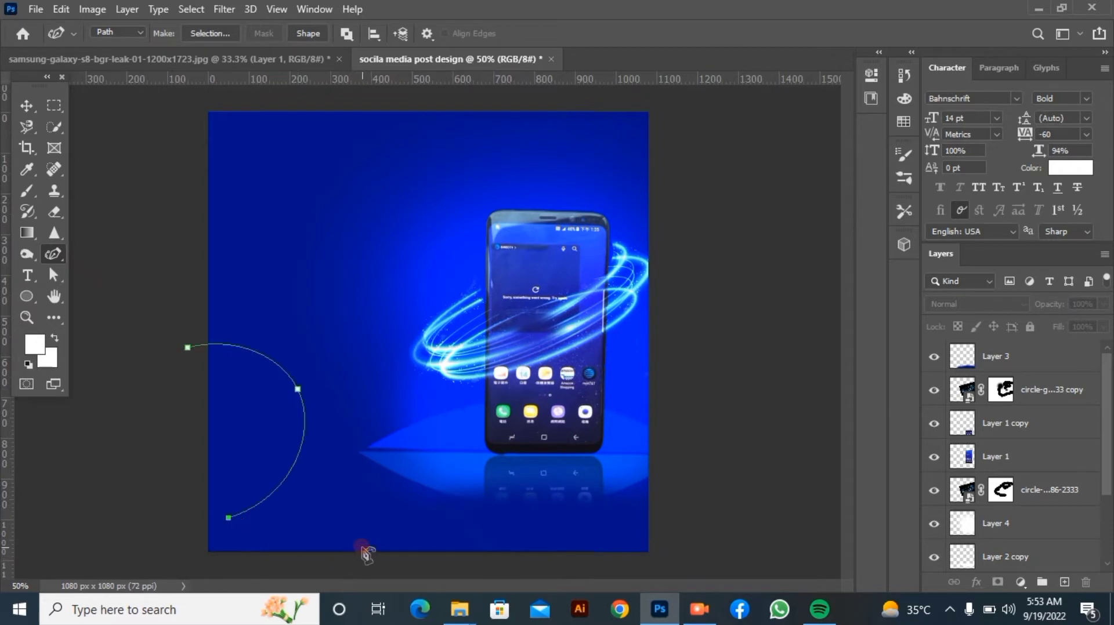
{"action": "left_click", "coordinate": [309, 562]}
{"action": "left_click", "coordinate": [107, 549]}
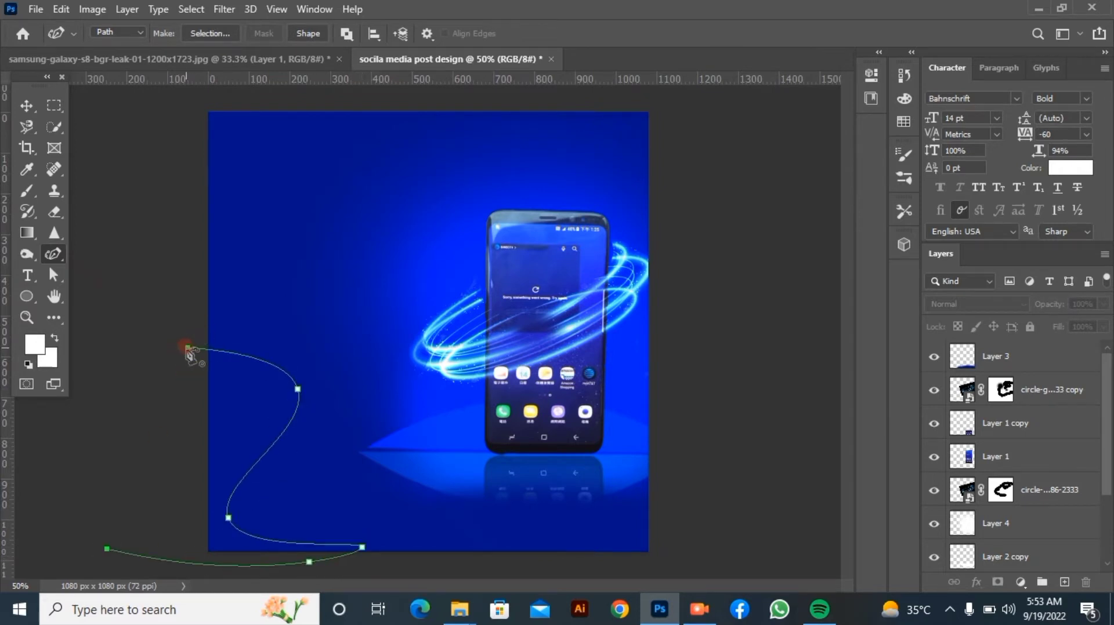
{"action": "left_click", "coordinate": [188, 348]}
- Reshape the corner path's right-hand edge into deeper waves by adjusting its anchor points and direction handles
{"action": "left_click", "coordinate": [49, 259]}
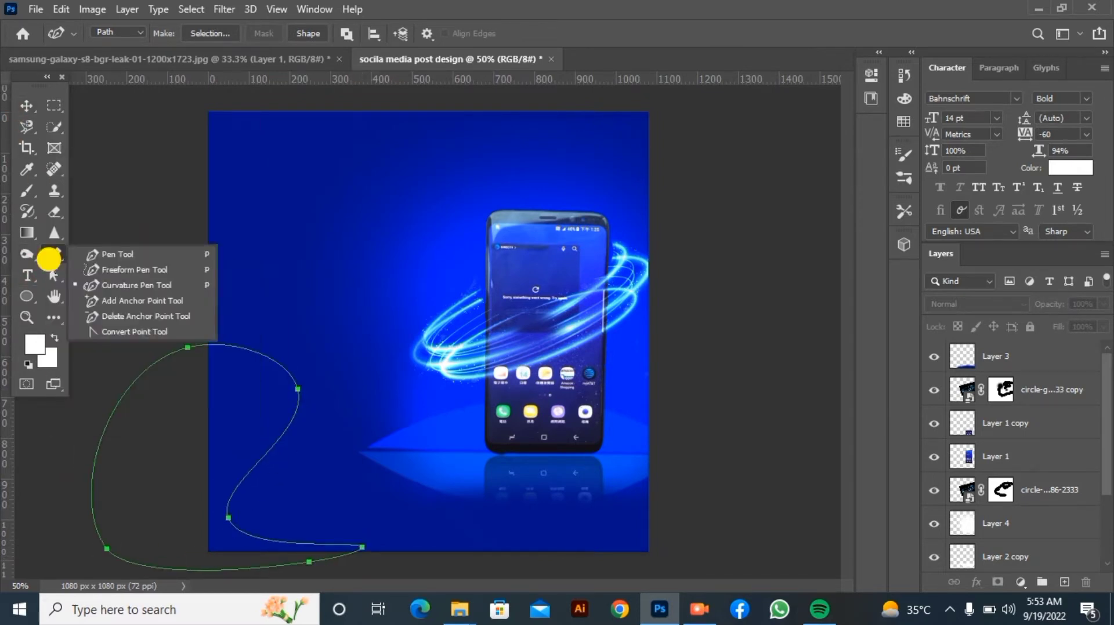
{"action": "left_click", "coordinate": [104, 255]}
{"action": "left_click", "coordinate": [53, 275]}
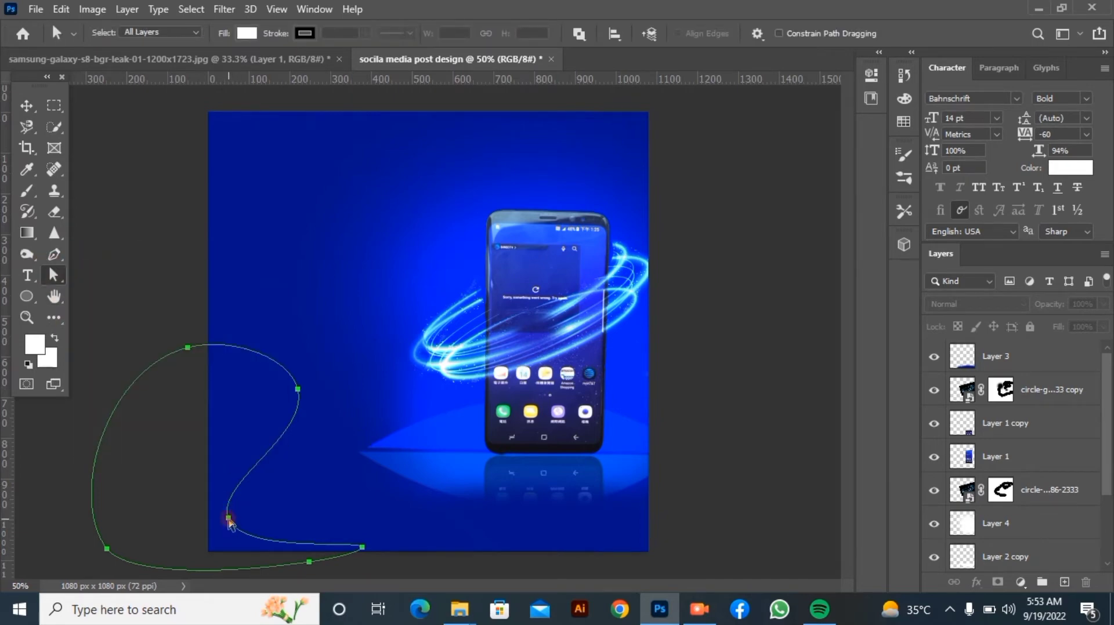
{"action": "left_click_drag", "start_coordinate": [229, 519], "coordinate": [207, 475]}
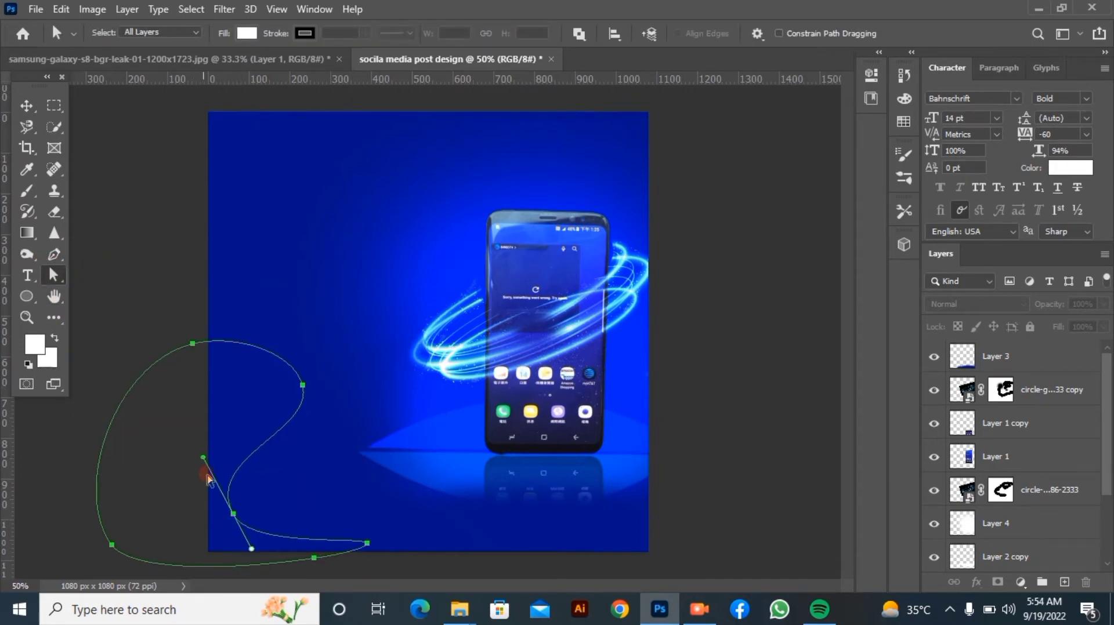
{"action": "left_click_drag", "start_coordinate": [231, 515], "coordinate": [336, 493]}
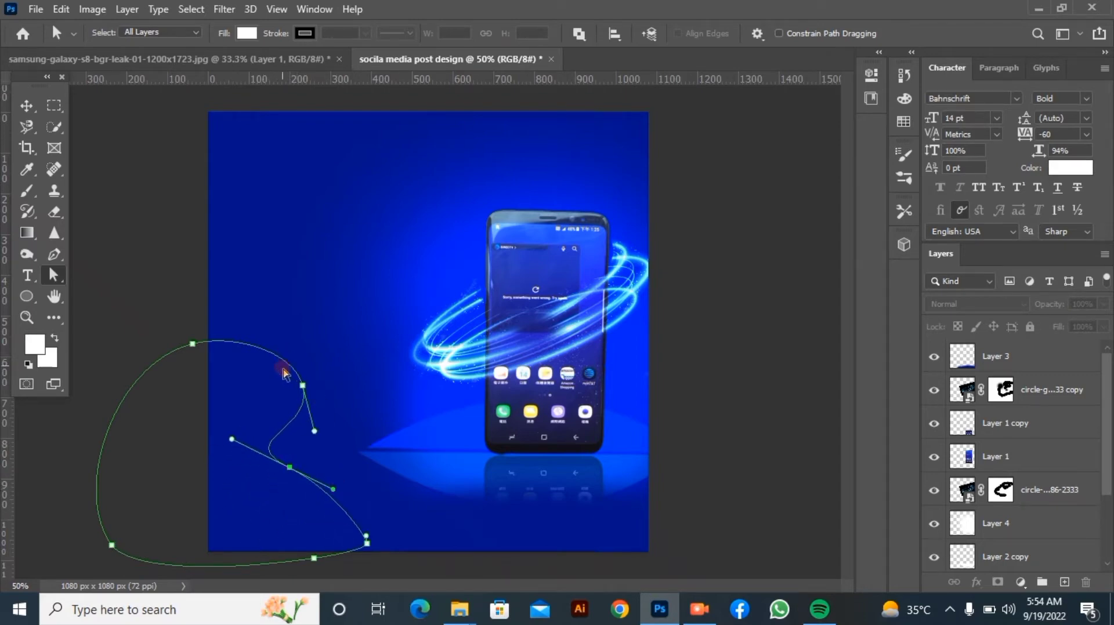
{"action": "left_click", "coordinate": [302, 386]}
{"action": "left_click_drag", "start_coordinate": [294, 354], "coordinate": [215, 387]}
{"action": "left_click", "coordinate": [369, 544]}
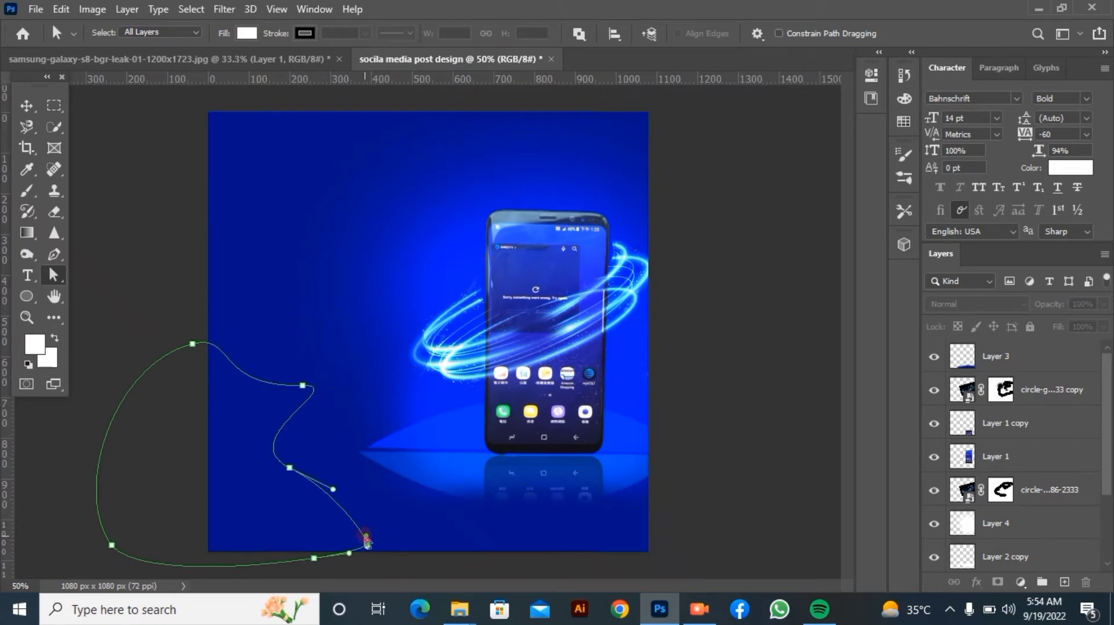
{"action": "left_click_drag", "start_coordinate": [369, 543], "coordinate": [289, 532]}
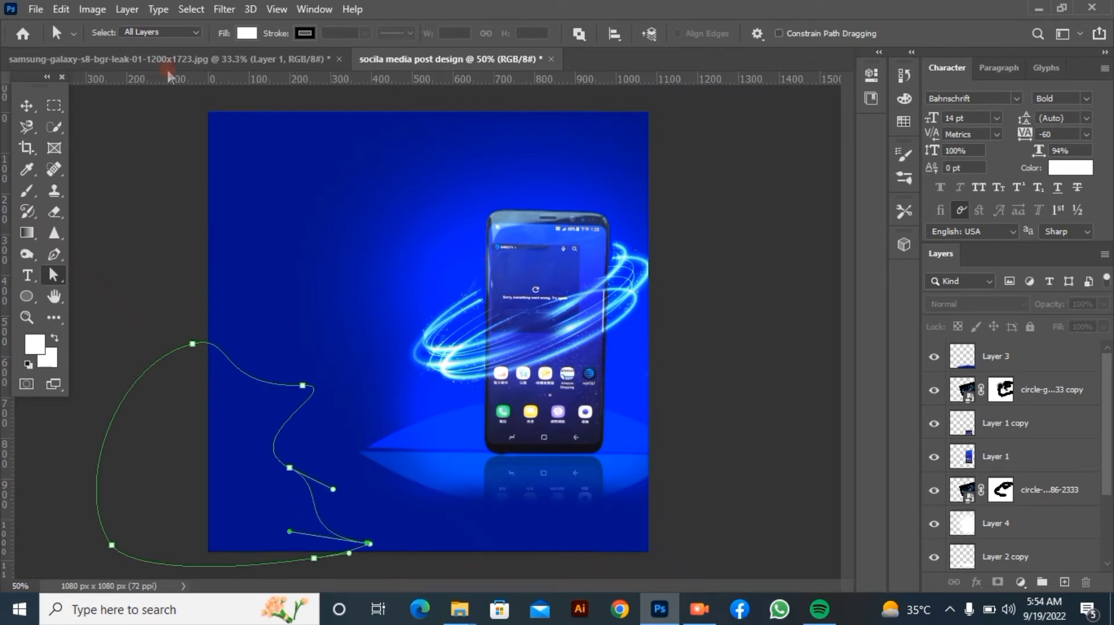
- Convert the wavy path into a shape layer and fill it with yellow
{"action": "left_click", "coordinate": [26, 297]}
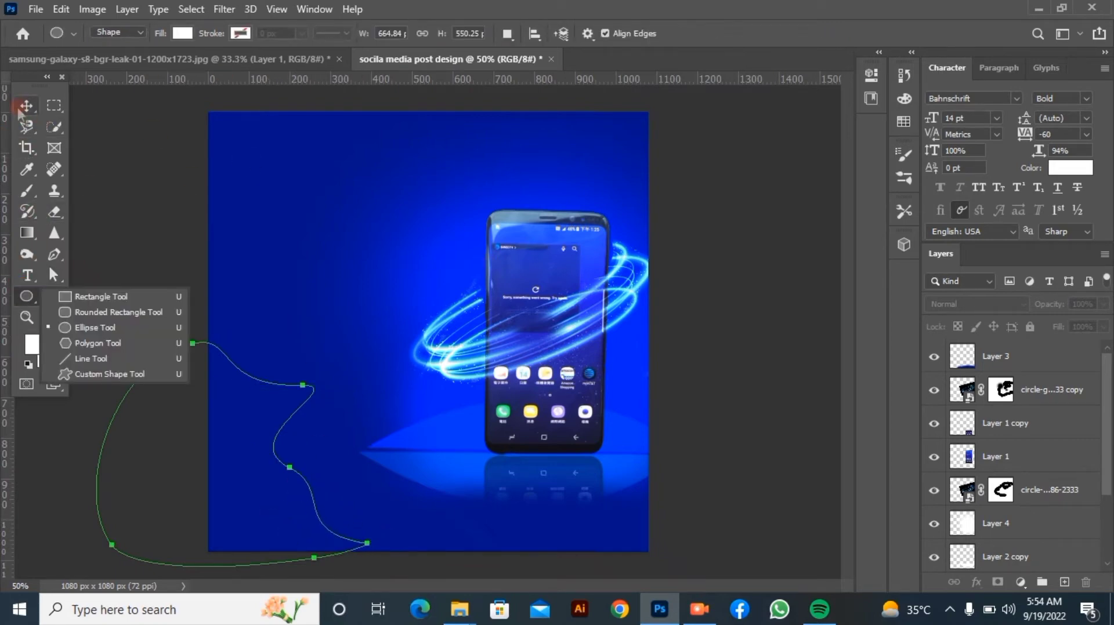
{"action": "left_click", "coordinate": [26, 106]}
{"action": "left_click", "coordinate": [54, 255]}
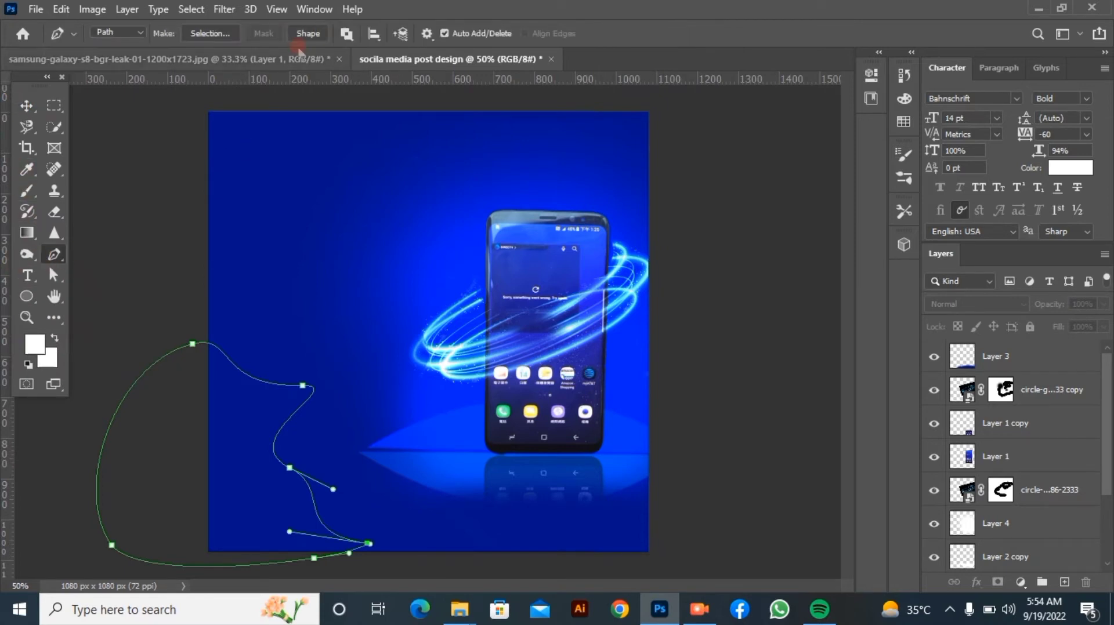
{"action": "left_click", "coordinate": [307, 33]}
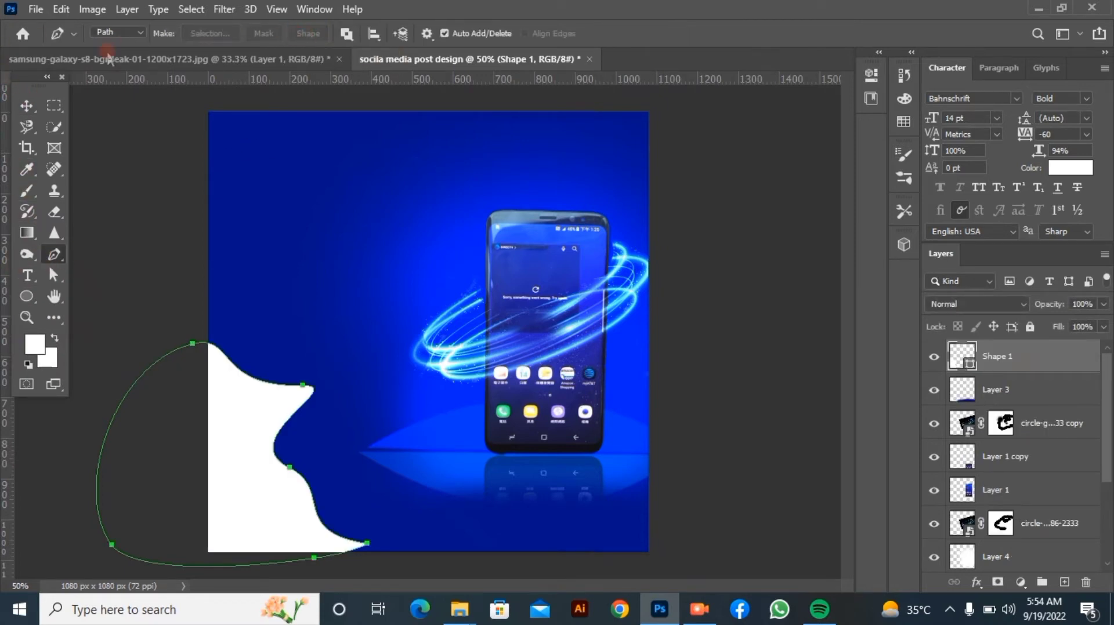
{"action": "left_click", "coordinate": [26, 297]}
{"action": "left_click", "coordinate": [182, 33]}
{"action": "left_click", "coordinate": [181, 120]}
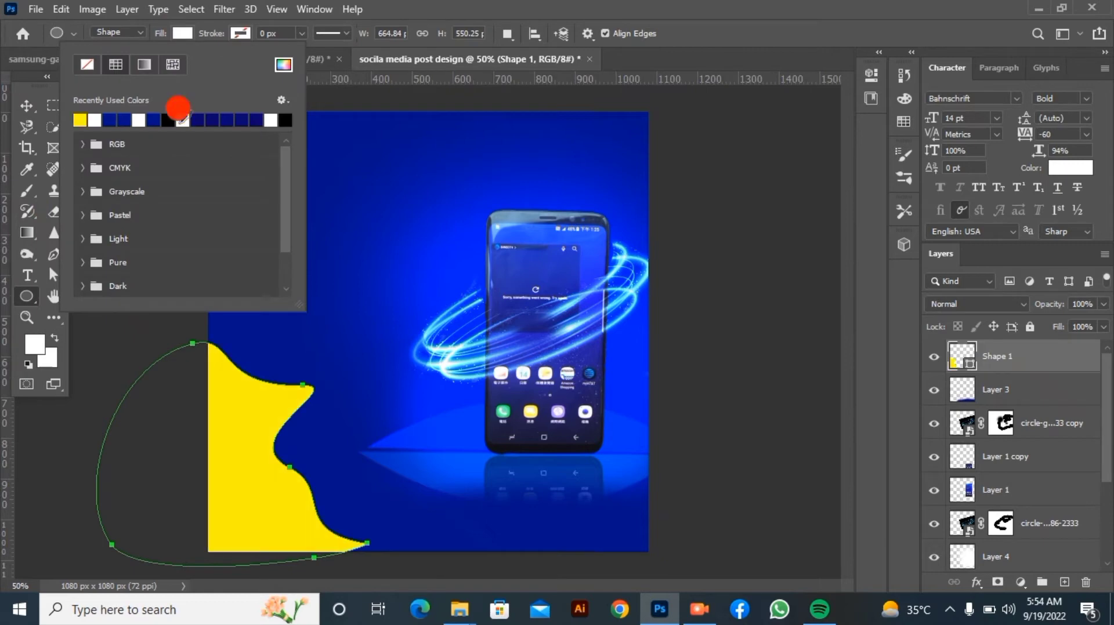
{"action": "key", "text": "Escape"}
- Scale the yellow shape to 107.86%, rotate it -0.54°, and reposition it in the canvas's lower-left corner
{"action": "key", "text": "v"}
{"action": "key", "text": "ctrl+t"}
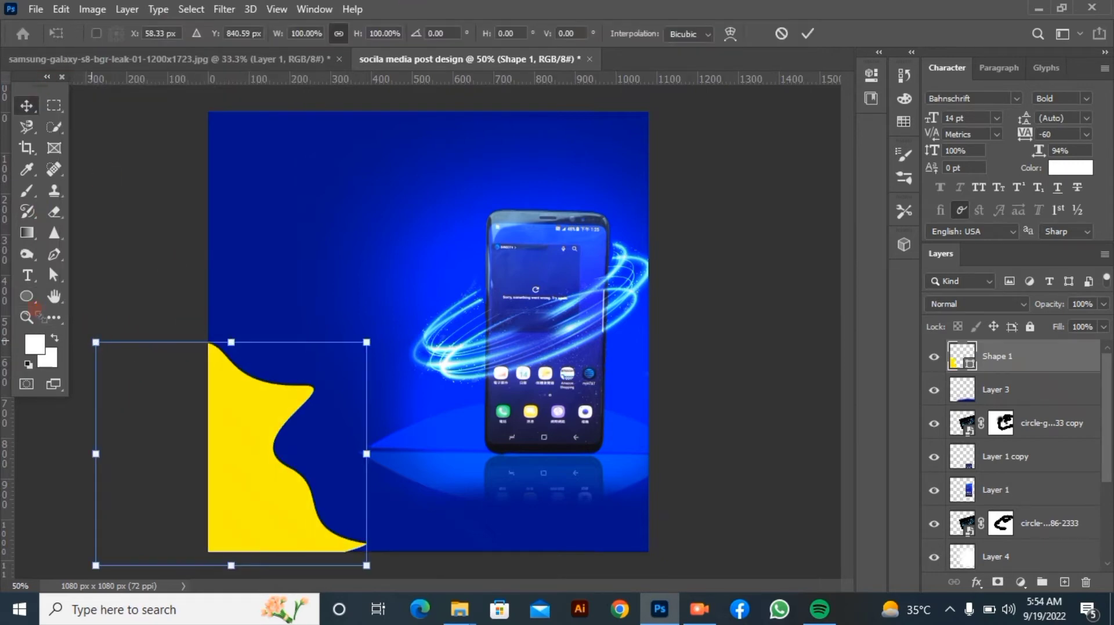
{"action": "left_click_drag", "start_coordinate": [38, 313], "coordinate": [53, 311]}
{"action": "mouse_move", "coordinate": [173, 426]}
{"action": "left_mouse_down"}
{"action": "mouse_move", "coordinate": [199, 435]}
{"action": "mouse_move", "coordinate": [187, 435]}
{"action": "left_mouse_up"}
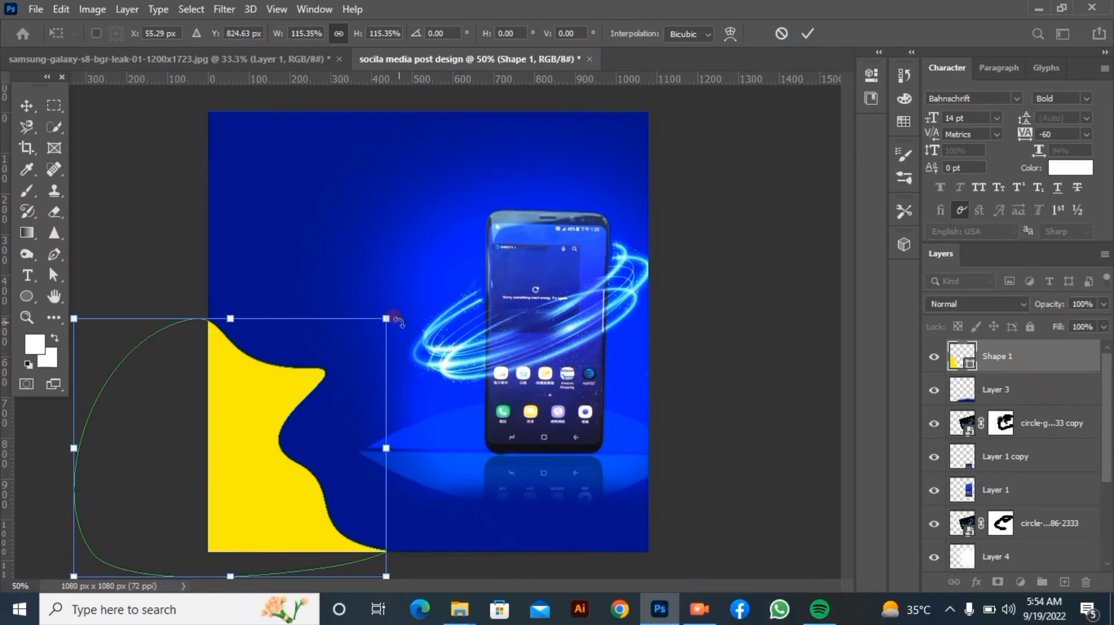
{"action": "left_click_drag", "start_coordinate": [389, 319], "coordinate": [367, 342]}
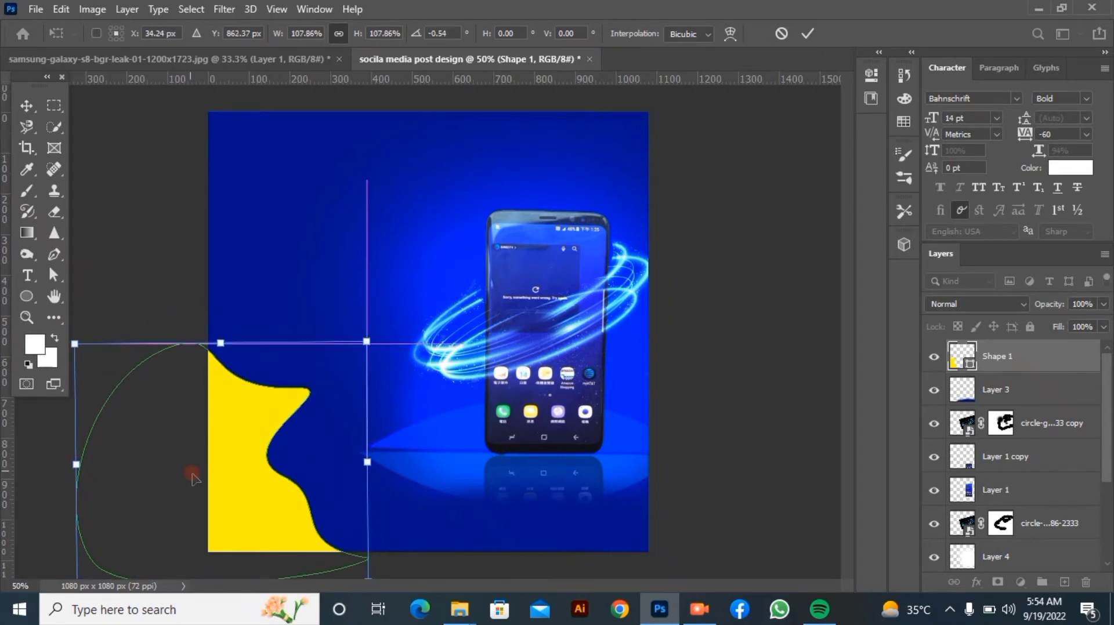
{"action": "left_click", "coordinate": [807, 33]}
- Duplicate the yellow shape, offset the copy slightly up and right, and lower its opacity to form a translucent border
{"action": "key", "text": "ctrl+j"}
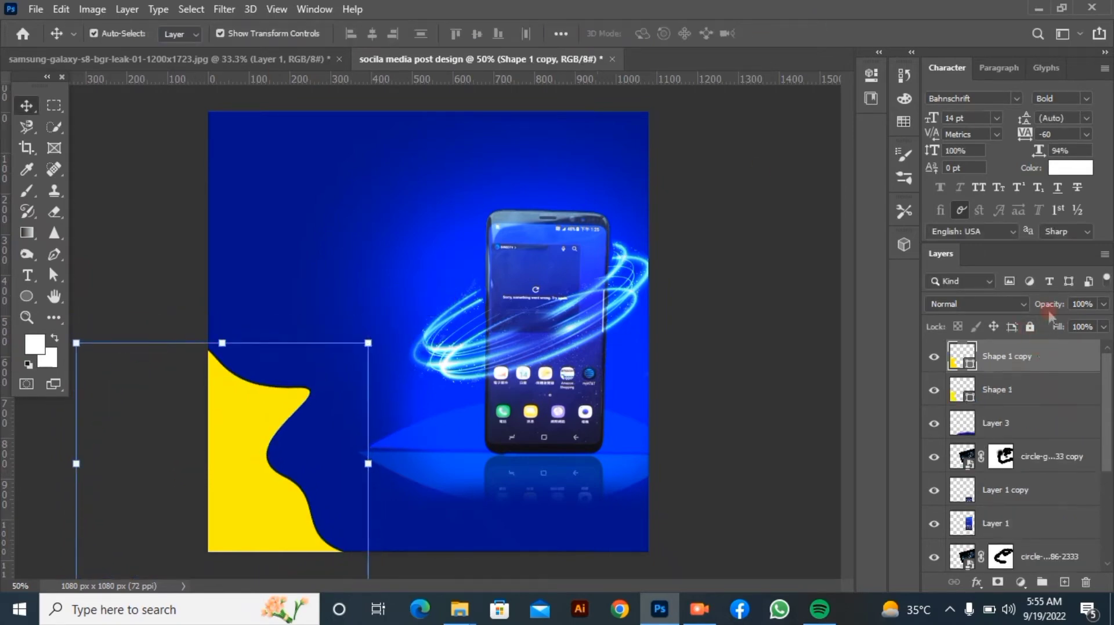
{"action": "left_click_drag", "start_coordinate": [281, 504], "coordinate": [290, 496]}
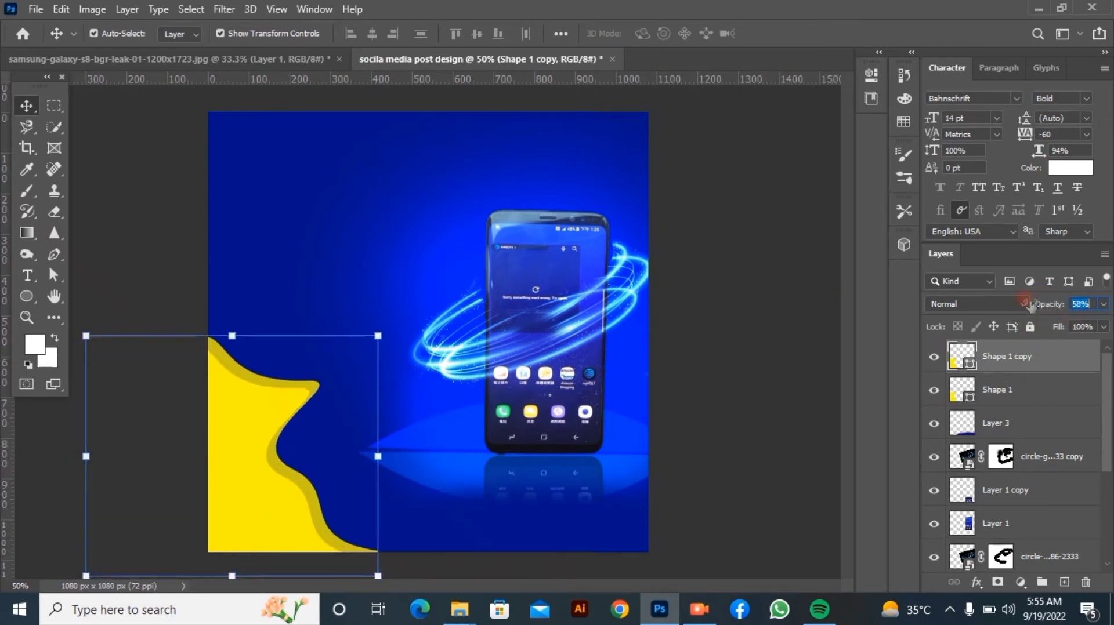
{"action": "left_click_drag", "start_coordinate": [1031, 306], "coordinate": [1013, 306]}
{"action": "left_click", "coordinate": [82, 100]}
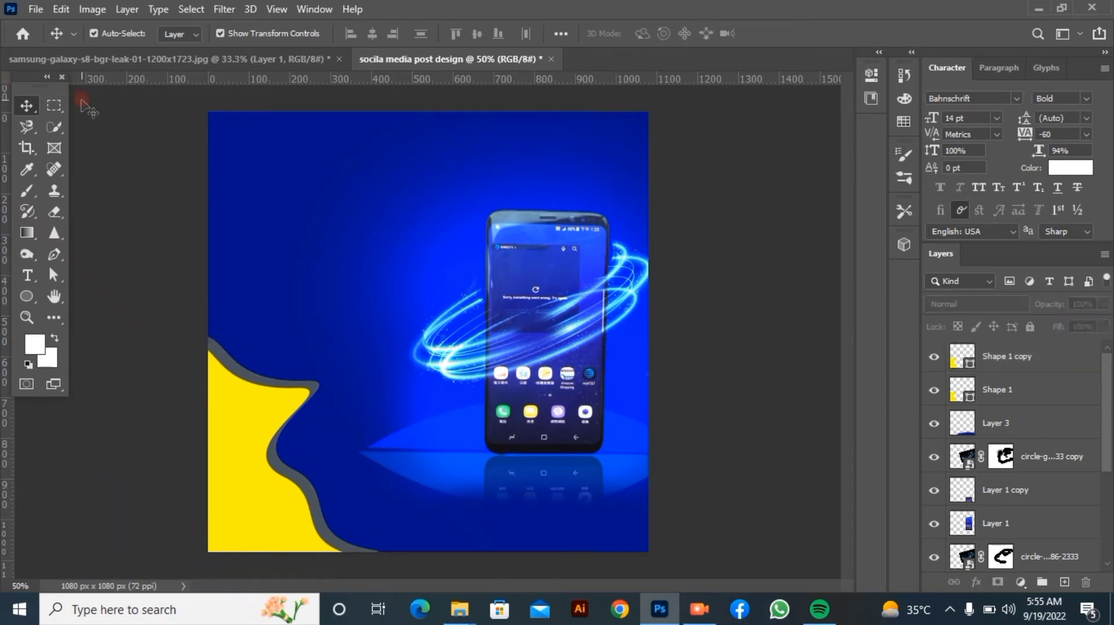
- Add the text "Special" in the canvas's upper-left area and enlarge it to 143 pt
{"action": "left_click", "coordinate": [19, 271]}
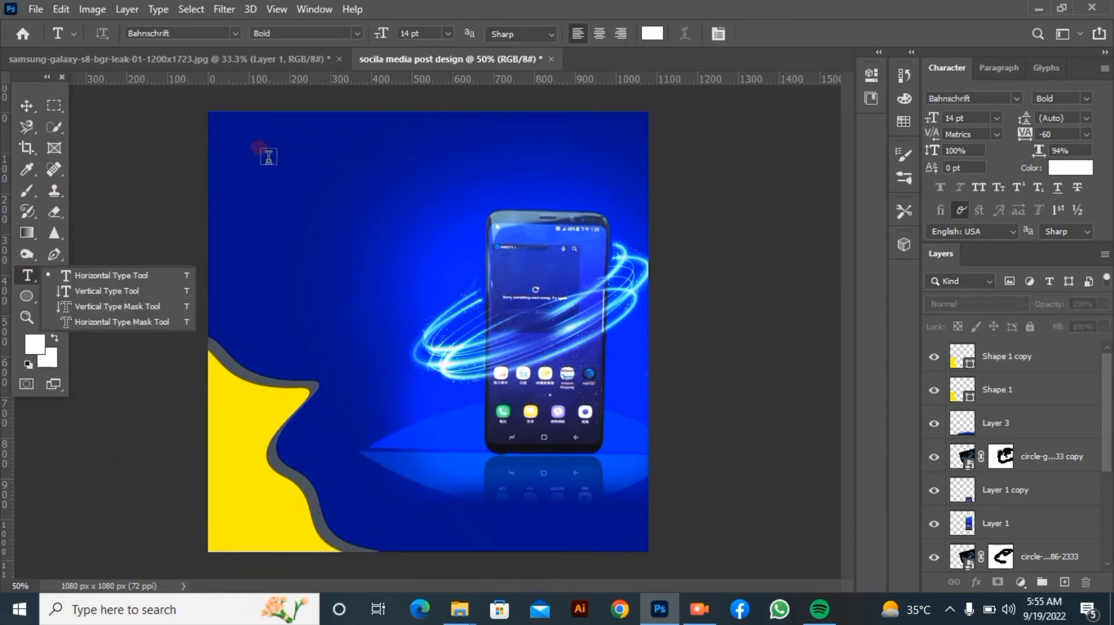
{"action": "left_click", "coordinate": [242, 139]}
{"action": "left_click", "coordinate": [230, 141]}
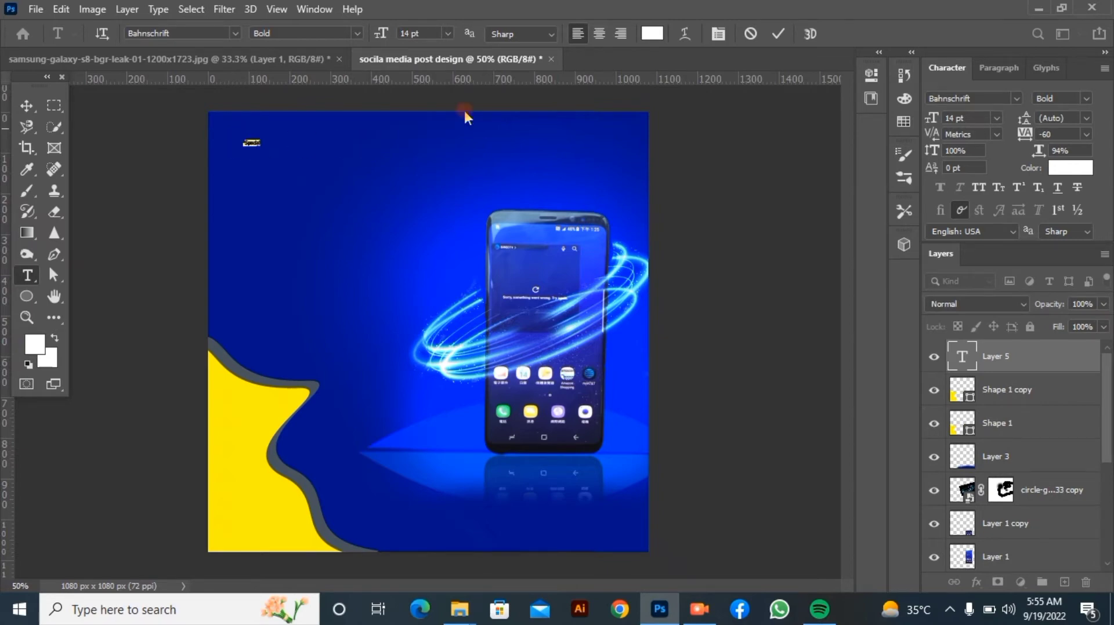
{"action": "left_click_drag", "start_coordinate": [931, 119], "coordinate": [1038, 125]}
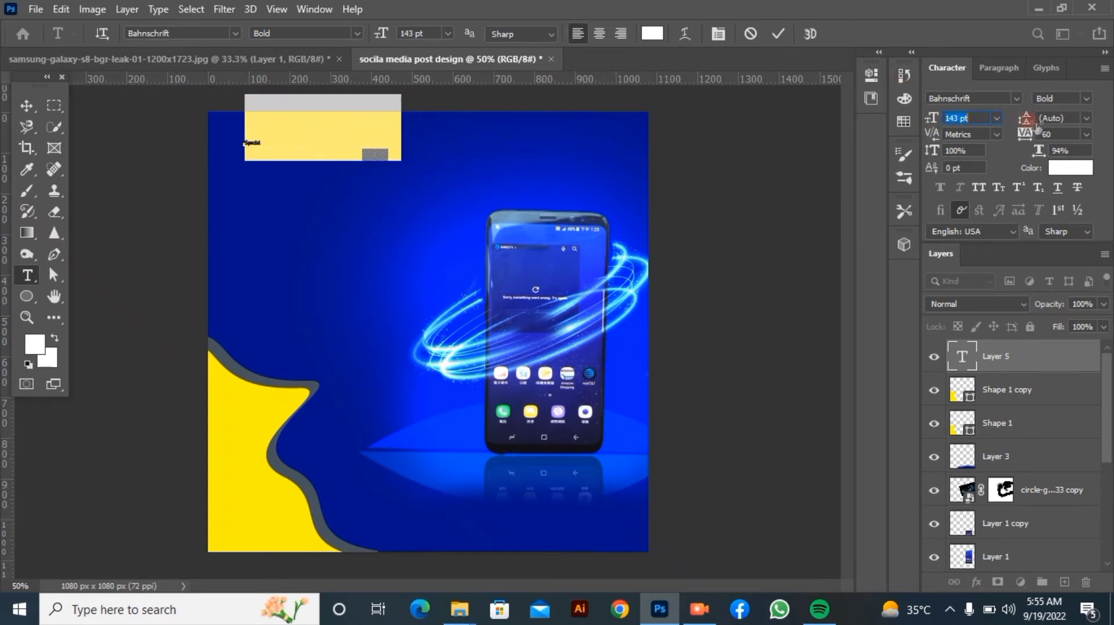
- Set the "Special" text in Acumin Variable Concept SemiCondensed Medium with a horizontal scale of 115%
{"action": "left_click", "coordinate": [1086, 99]}
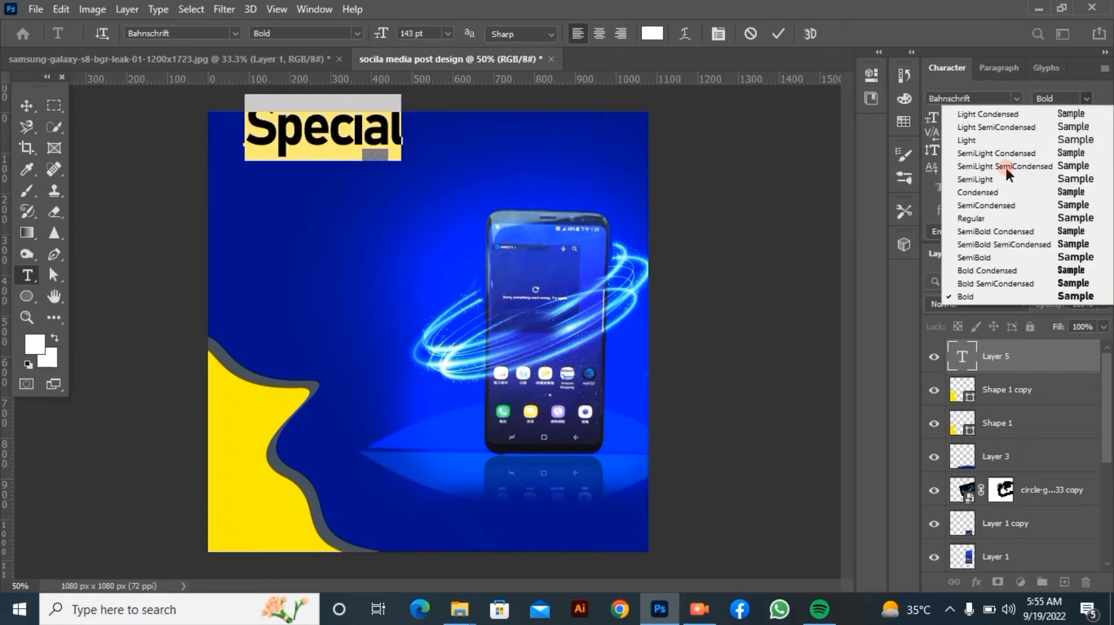
{"action": "left_click", "coordinate": [986, 213]}
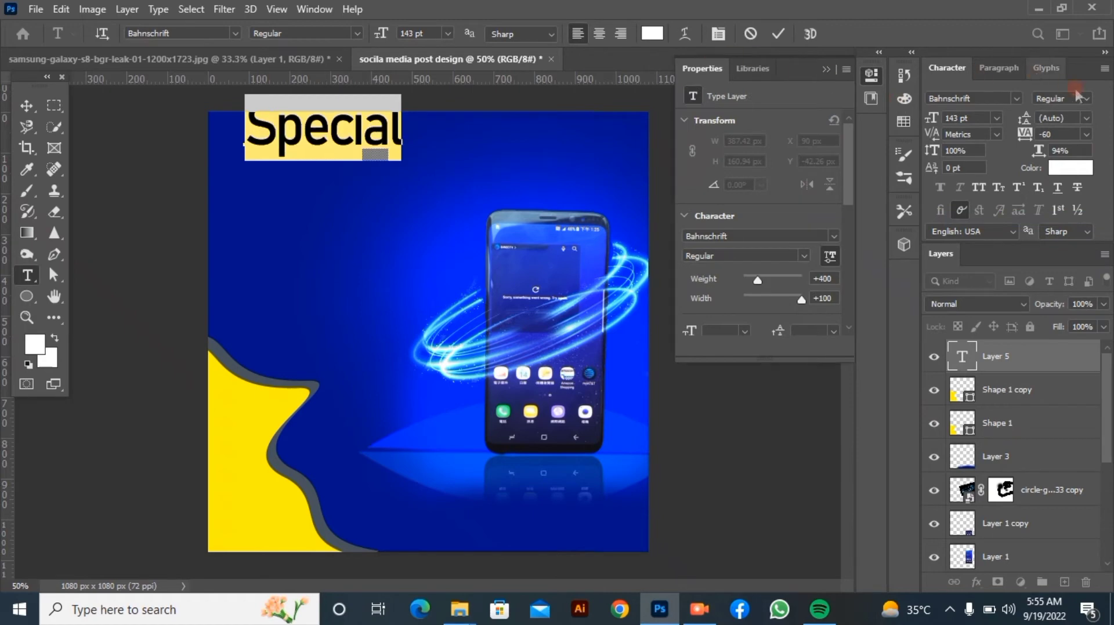
{"action": "left_click", "coordinate": [1020, 102]}
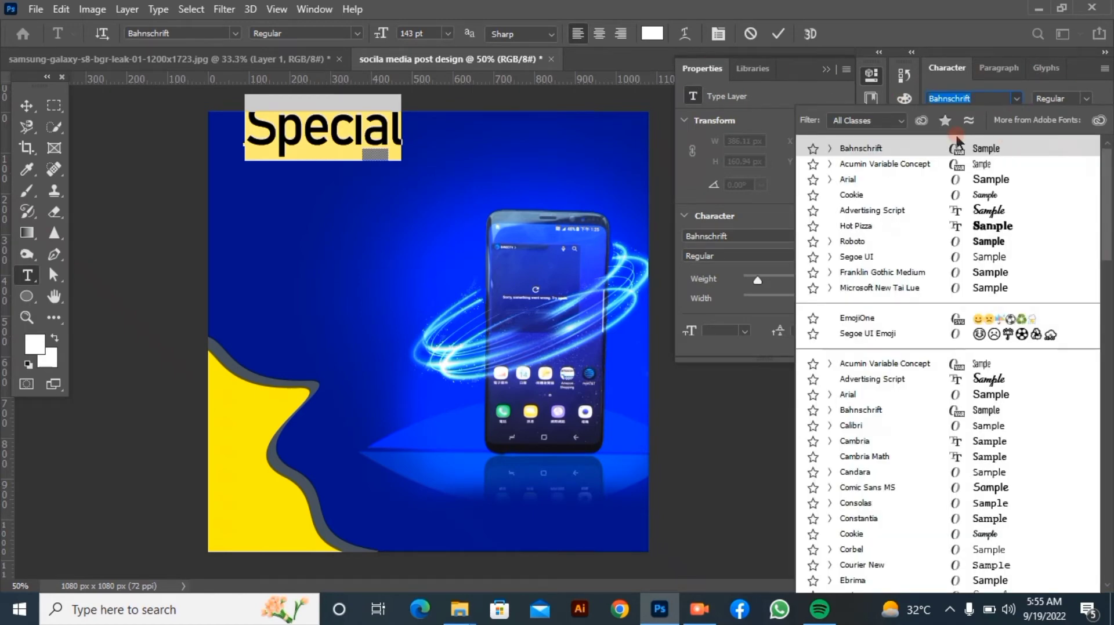
{"action": "left_click", "coordinate": [863, 164]}
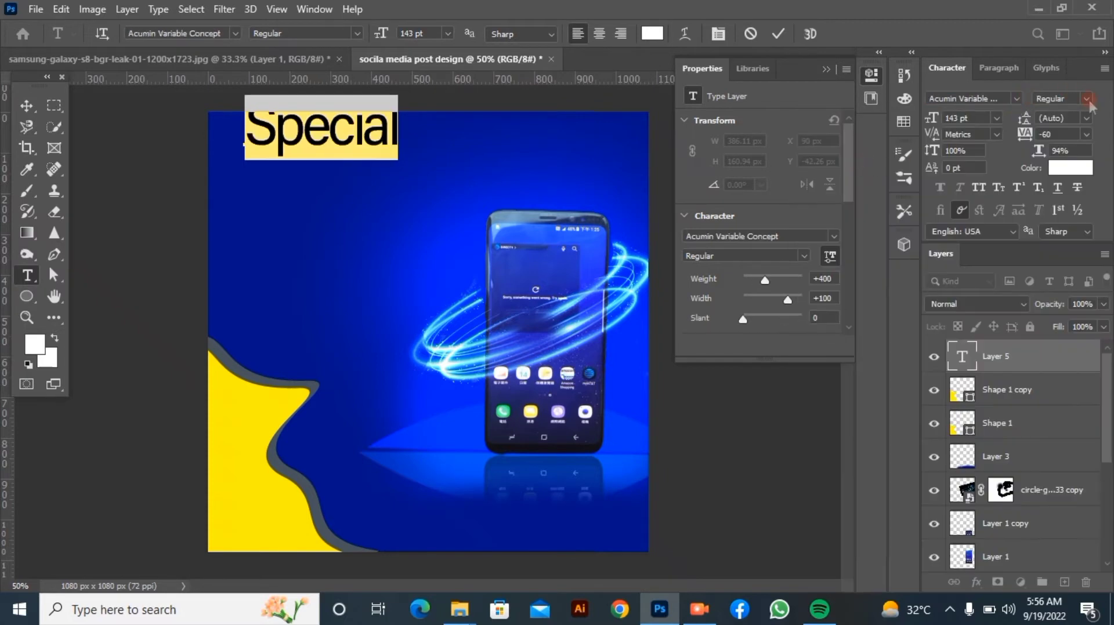
{"action": "left_click", "coordinate": [1059, 98]}
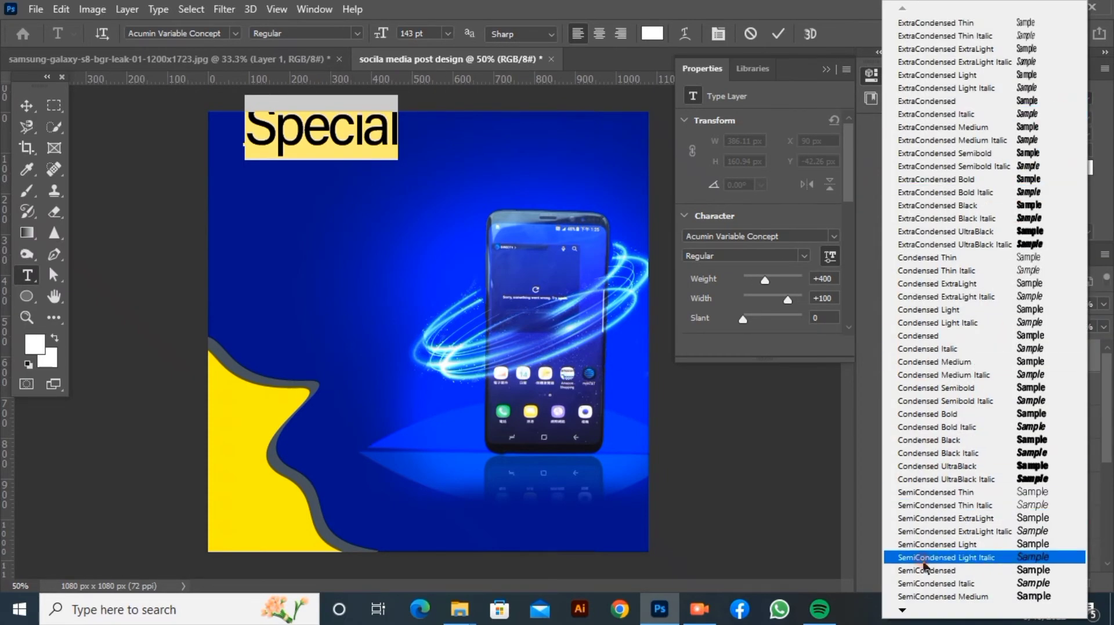
{"action": "left_click", "coordinate": [937, 598]}
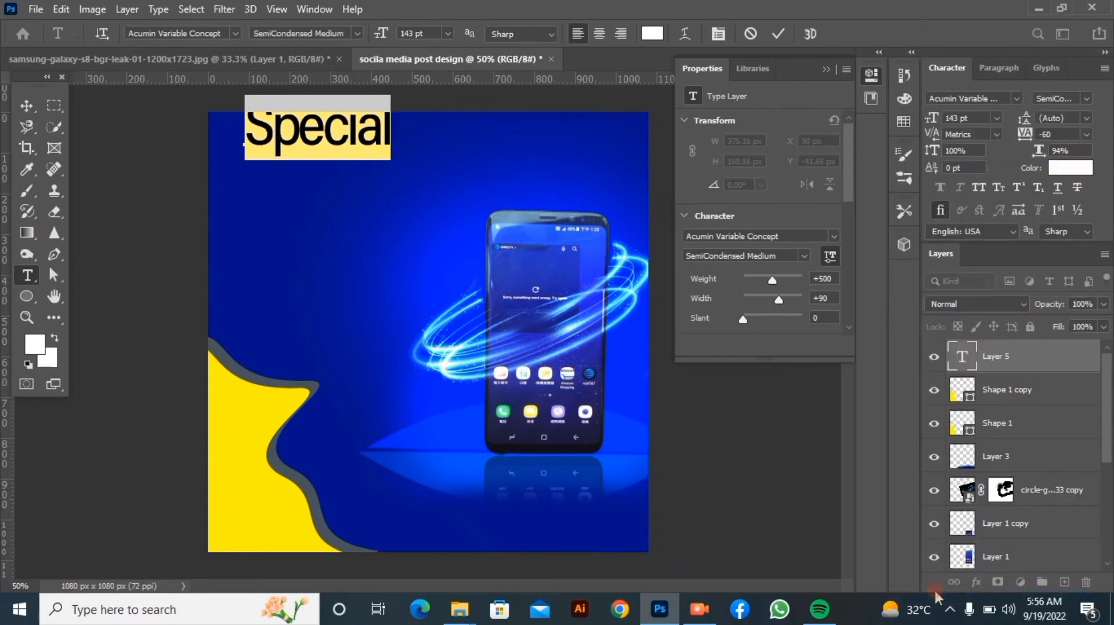
{"action": "left_click", "coordinate": [1040, 151]}
{"action": "left_click_drag", "start_coordinate": [1040, 152], "coordinate": [1074, 152]}
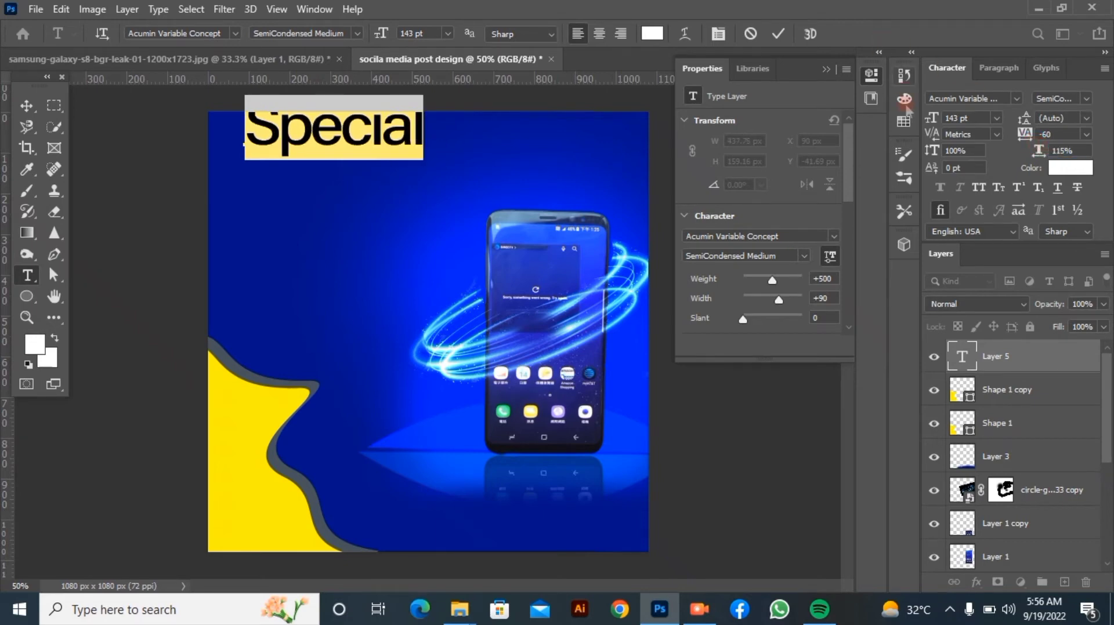
- Reduce the "Special" text to 74 pt and move it closer to the canvas's upper-left corner
{"action": "left_click_drag", "start_coordinate": [922, 114], "coordinate": [908, 119]}
{"action": "left_click_drag", "start_coordinate": [300, 197], "coordinate": [284, 214]}
{"action": "left_click_drag", "start_coordinate": [914, 120], "coordinate": [898, 113]}
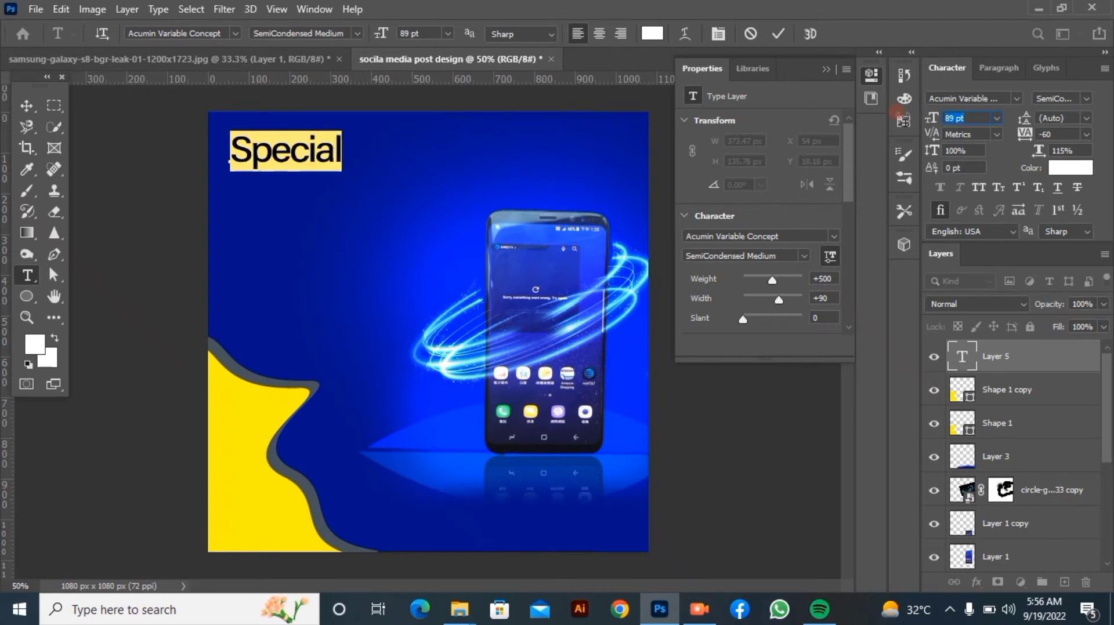
{"action": "left_click_drag", "start_coordinate": [311, 187], "coordinate": [304, 188]}
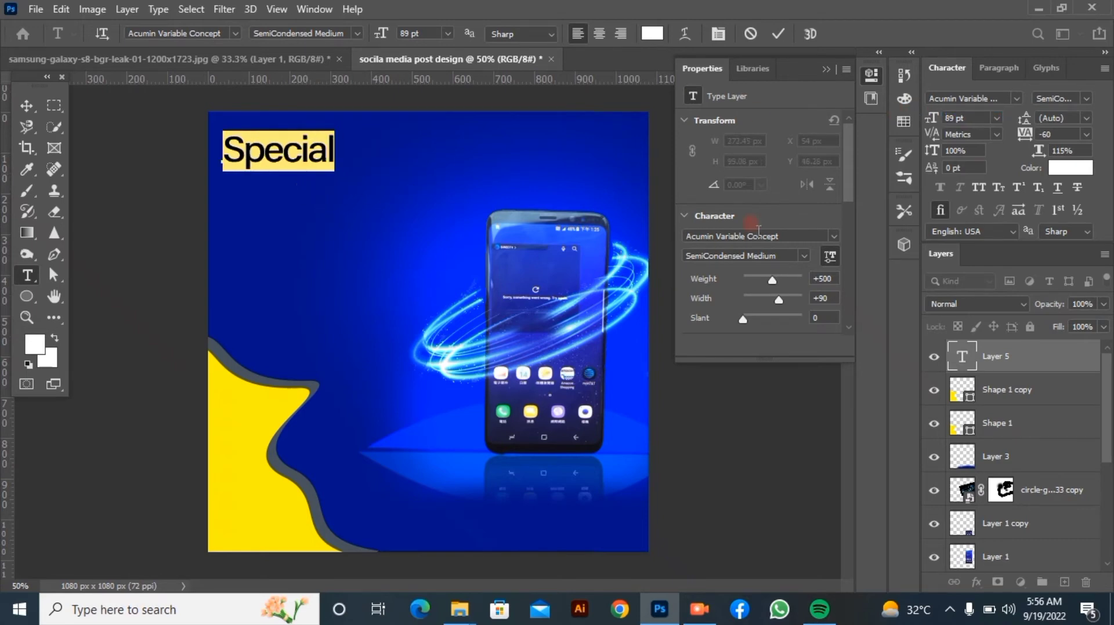
{"action": "left_click_drag", "start_coordinate": [922, 116], "coordinate": [919, 116]}
- Recolor the "Special" text with the blue 2f54fd and commit the text edit
{"action": "left_click", "coordinate": [652, 33]}
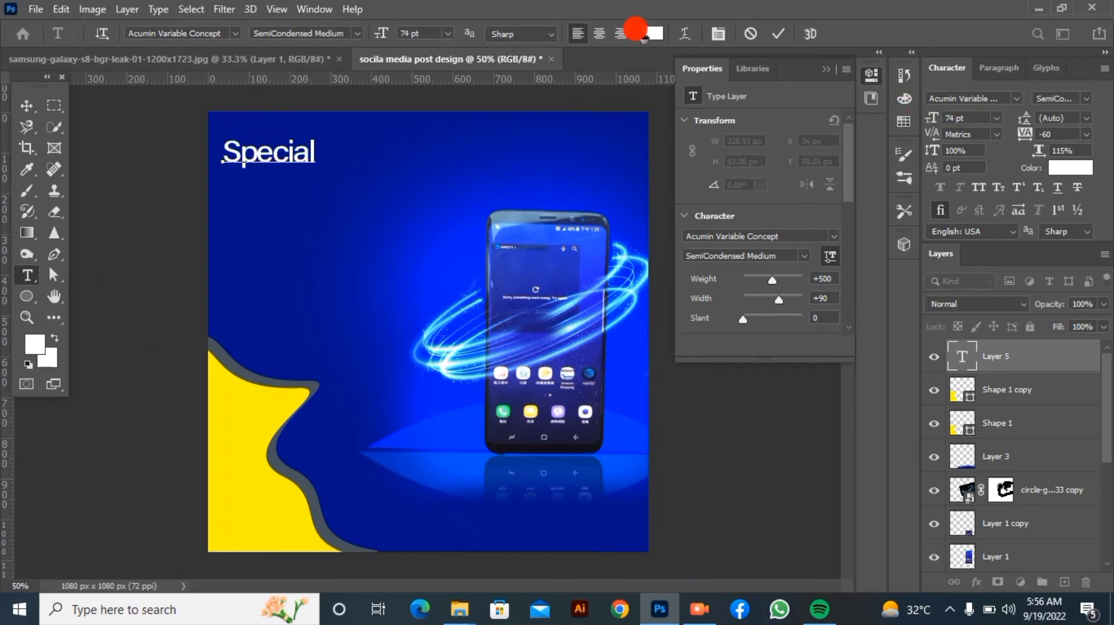
{"action": "left_click", "coordinate": [445, 215]}
{"action": "left_click_drag", "start_coordinate": [886, 312], "coordinate": [892, 296]}
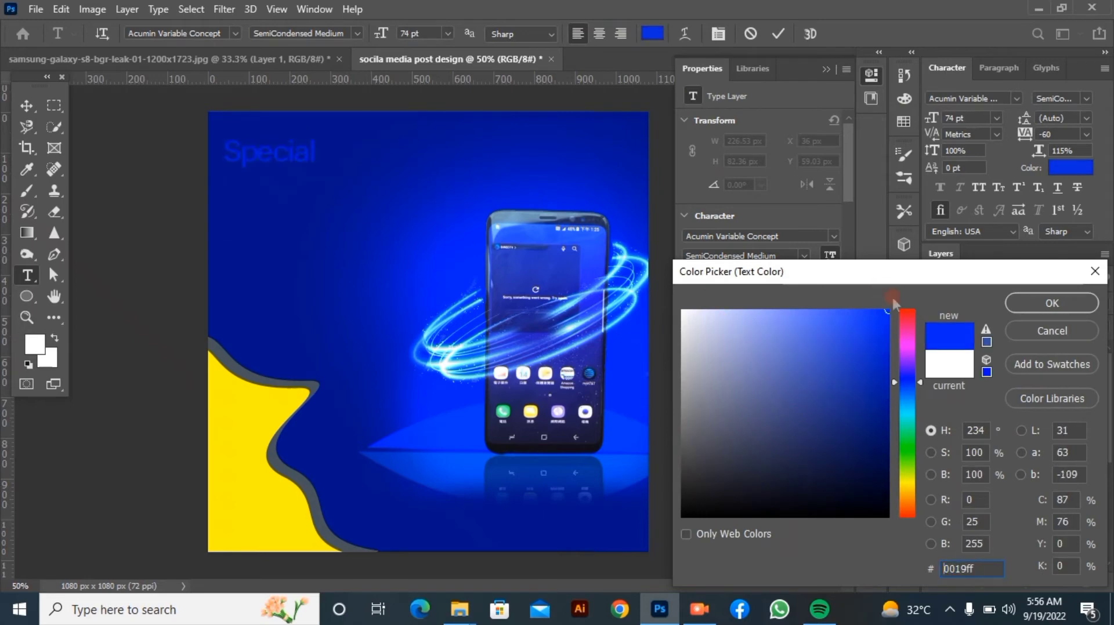
{"action": "left_click_drag", "start_coordinate": [835, 331], "coordinate": [824, 325]}
{"action": "left_click", "coordinate": [910, 396]}
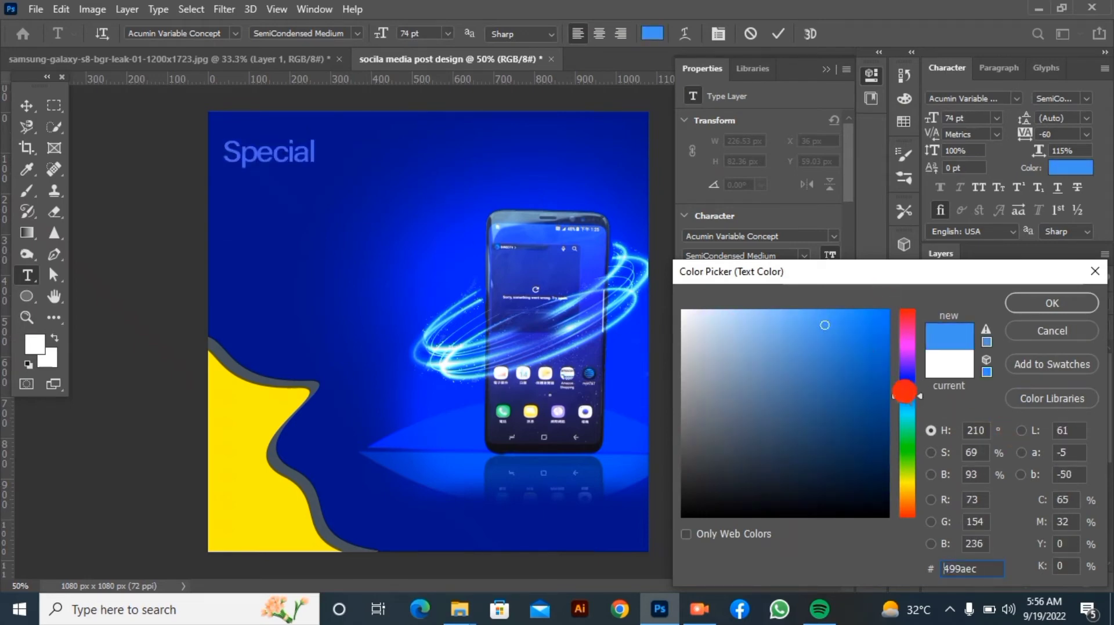
{"action": "mouse_move", "coordinate": [871, 362]}
{"action": "left_mouse_down"}
{"action": "mouse_move", "coordinate": [889, 328]}
{"action": "mouse_move", "coordinate": [865, 275]}
{"action": "left_mouse_up"}
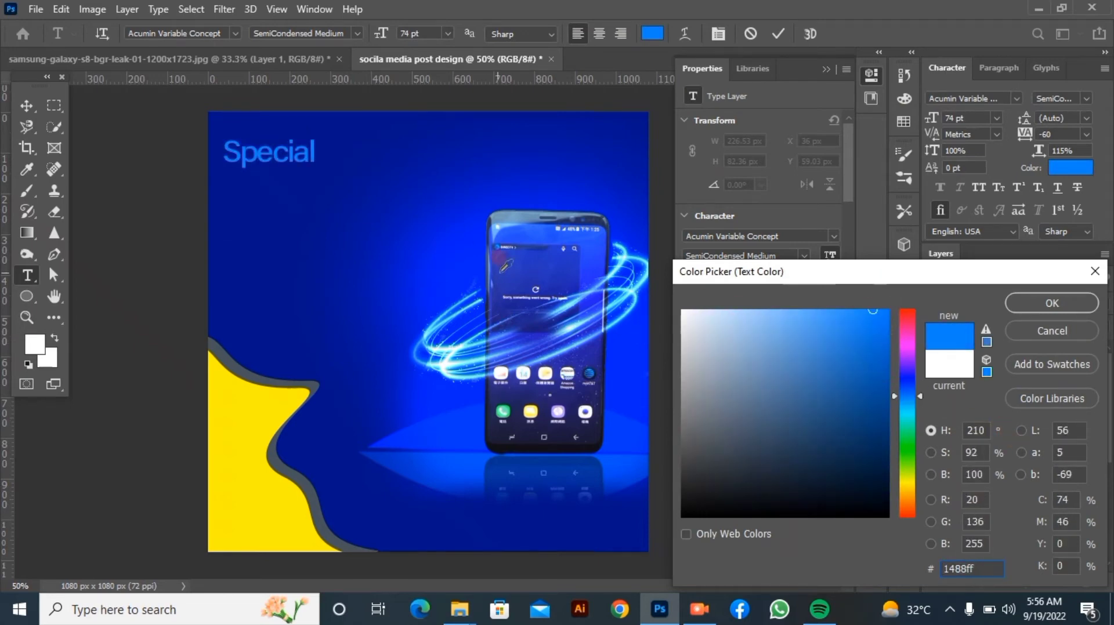
{"action": "left_click", "coordinate": [533, 259]}
{"action": "left_click", "coordinate": [583, 269]}
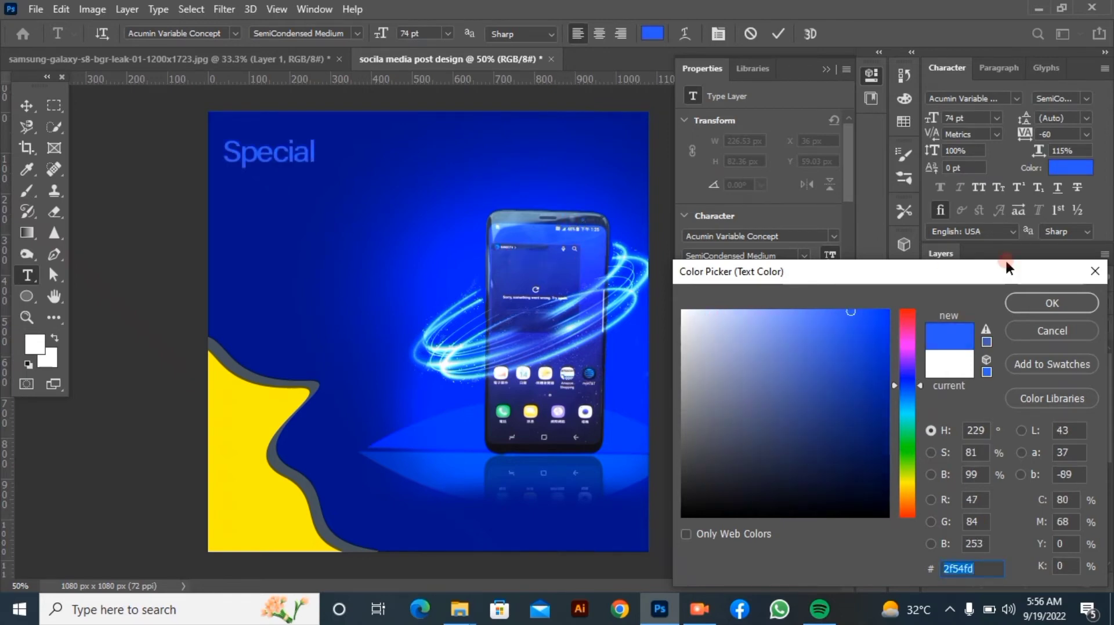
{"action": "left_click", "coordinate": [1057, 308]}
{"action": "left_click", "coordinate": [777, 35]}
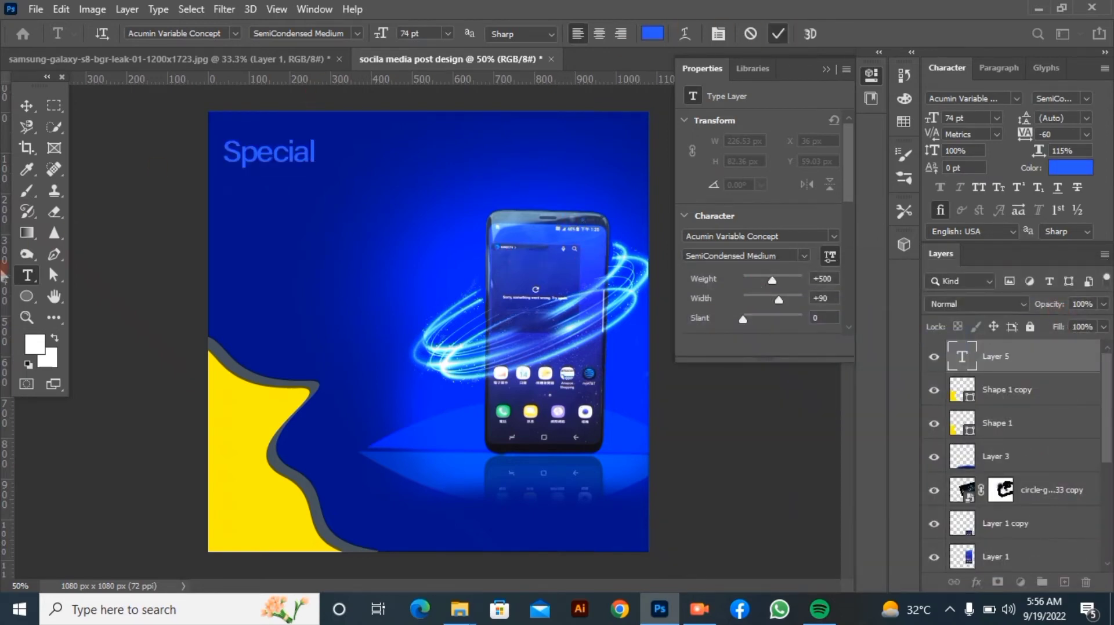
- Draw a rectangle shape about 478 x 154 px just below the "Special" text
{"action": "left_click", "coordinate": [26, 297]}
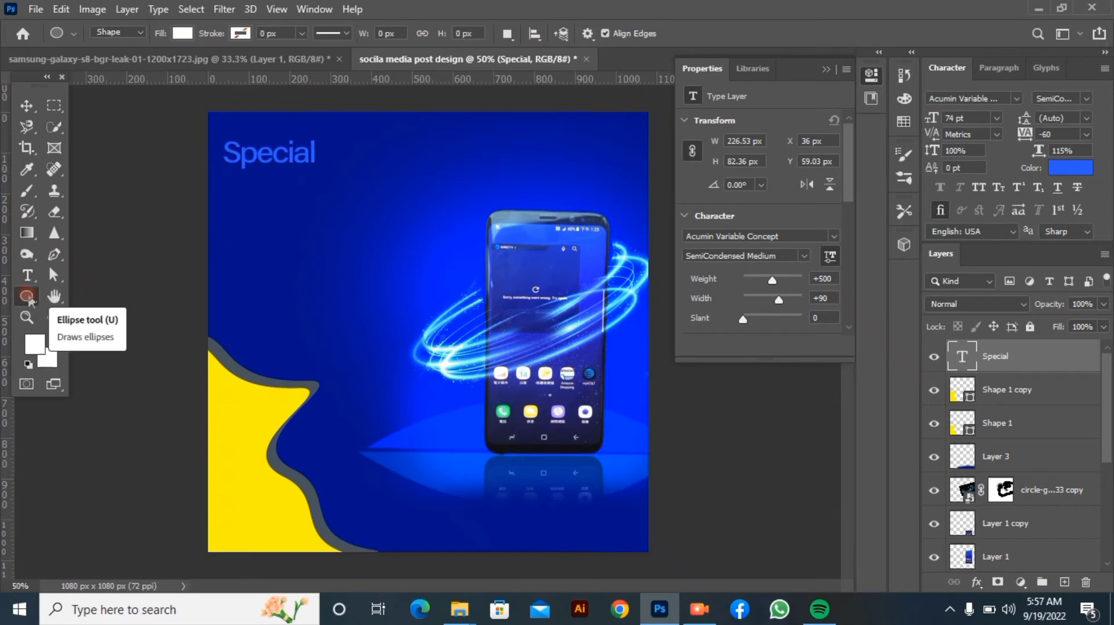
{"action": "right_click", "coordinate": [27, 296]}
{"action": "left_click", "coordinate": [60, 291]}
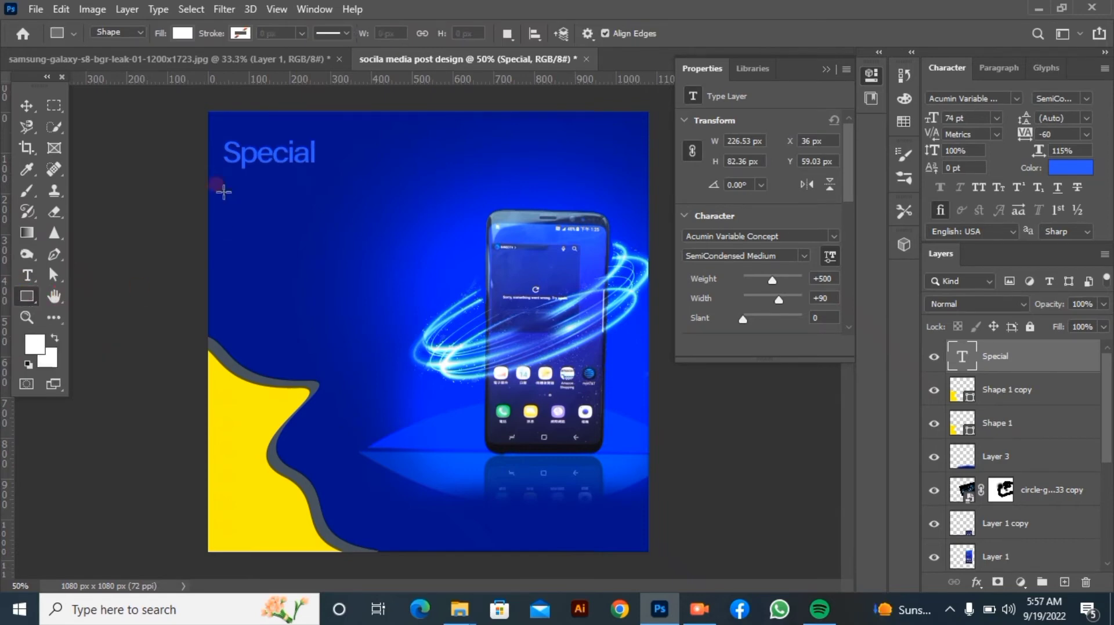
{"action": "left_click_drag", "start_coordinate": [221, 190], "coordinate": [416, 252]}
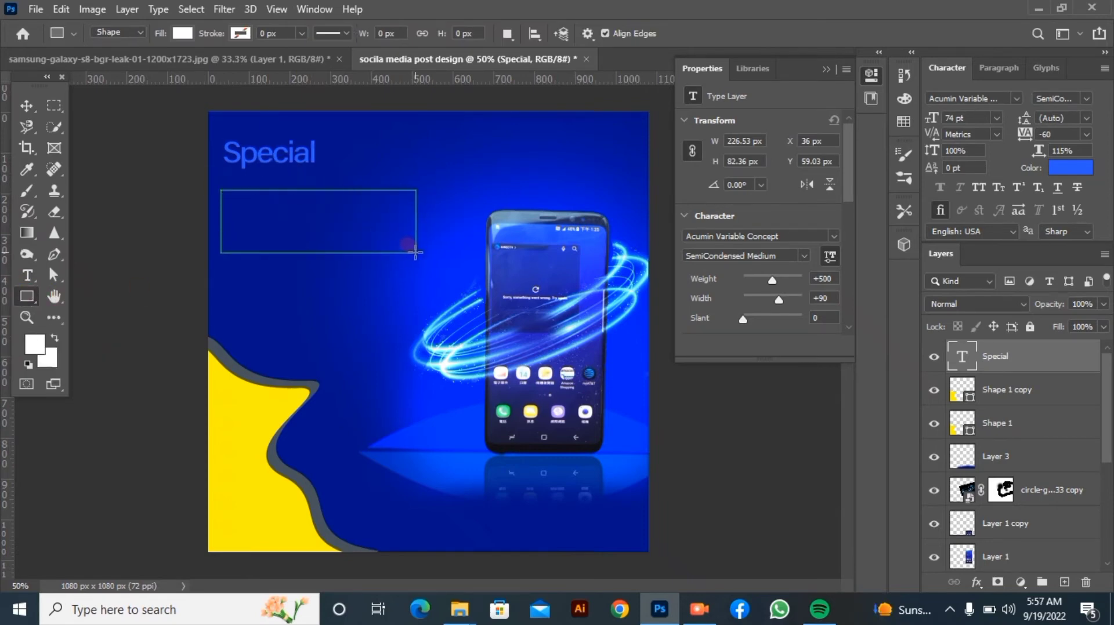
- Remove the rectangle's fill and give it a white 4 px stroke
{"action": "left_click", "coordinate": [182, 33]}
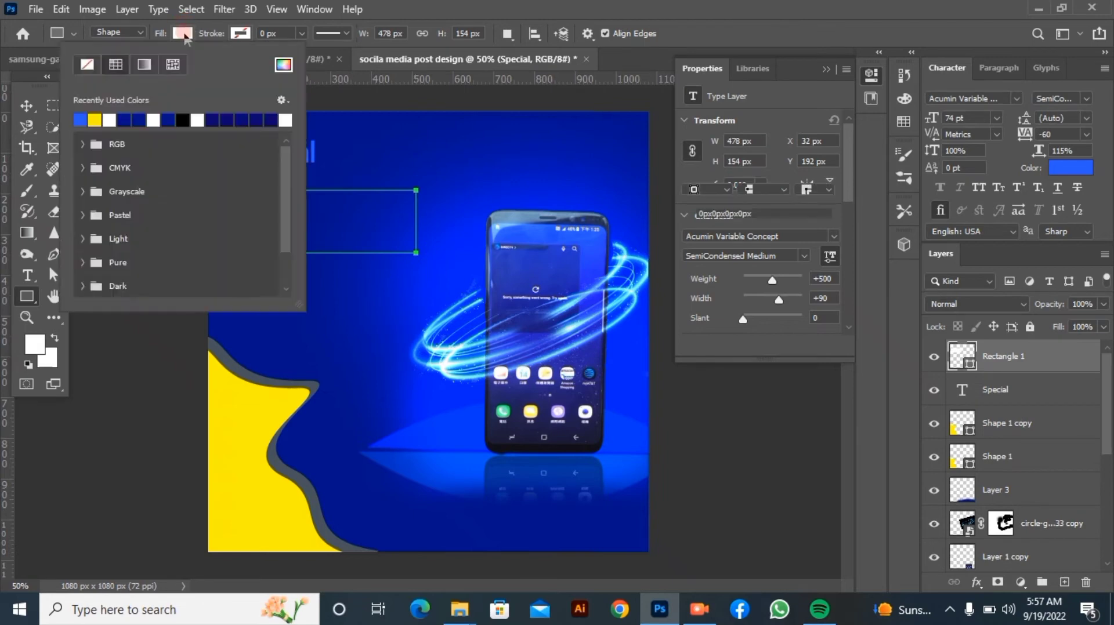
{"action": "left_click", "coordinate": [87, 65]}
{"action": "left_click", "coordinate": [209, 36]}
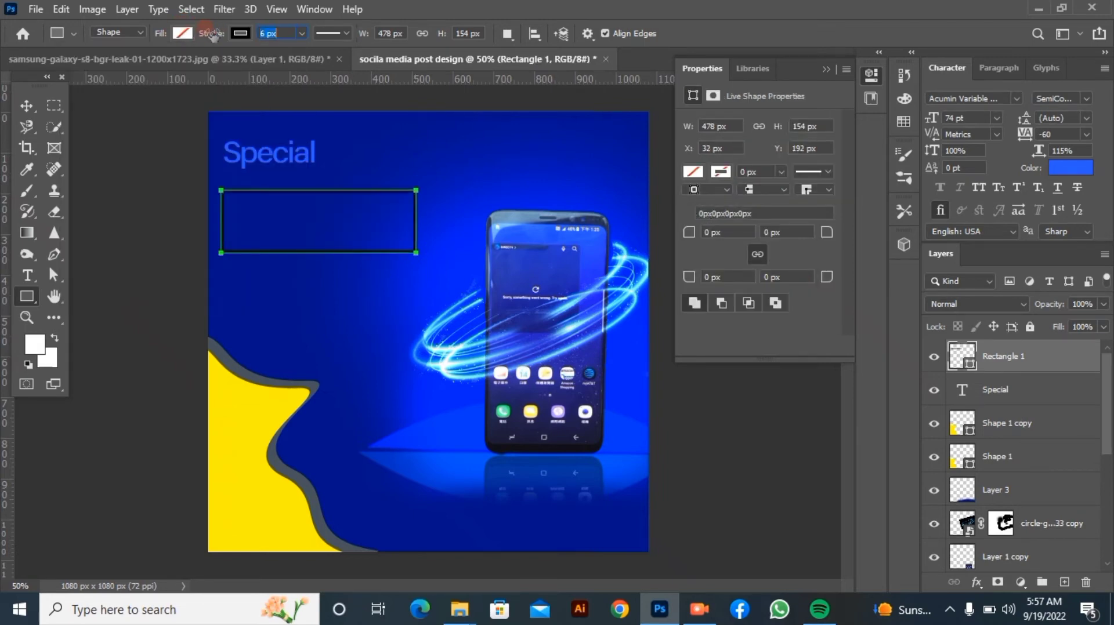
{"action": "left_click", "coordinate": [241, 34]}
{"action": "left_click", "coordinate": [167, 119]}
{"action": "left_click", "coordinate": [262, 10]}
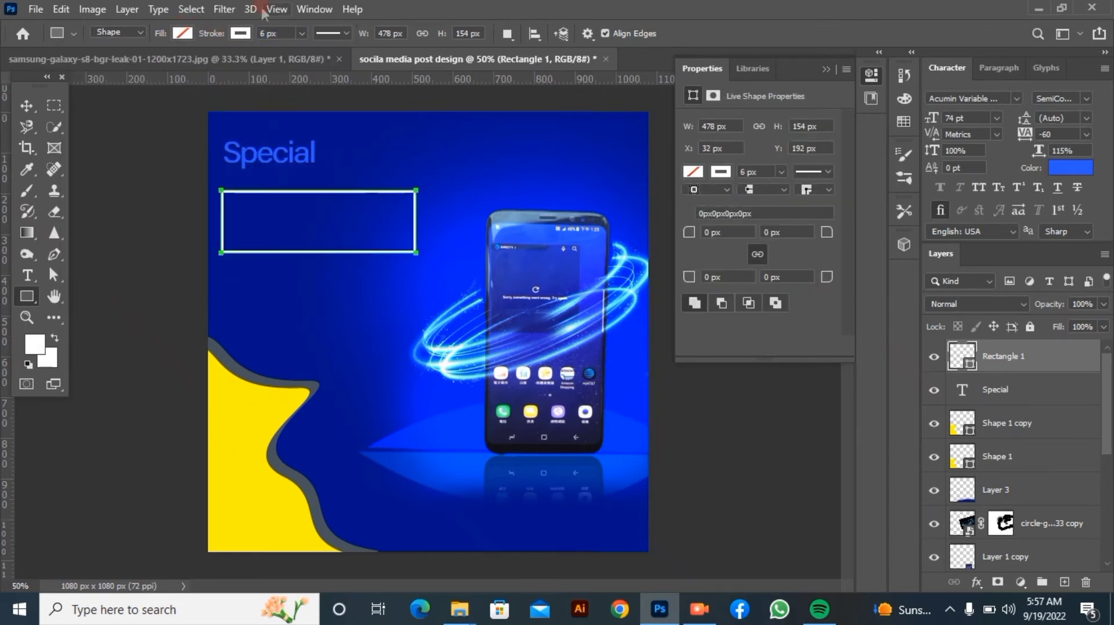
{"action": "left_click_drag", "start_coordinate": [215, 36], "coordinate": [211, 36]}
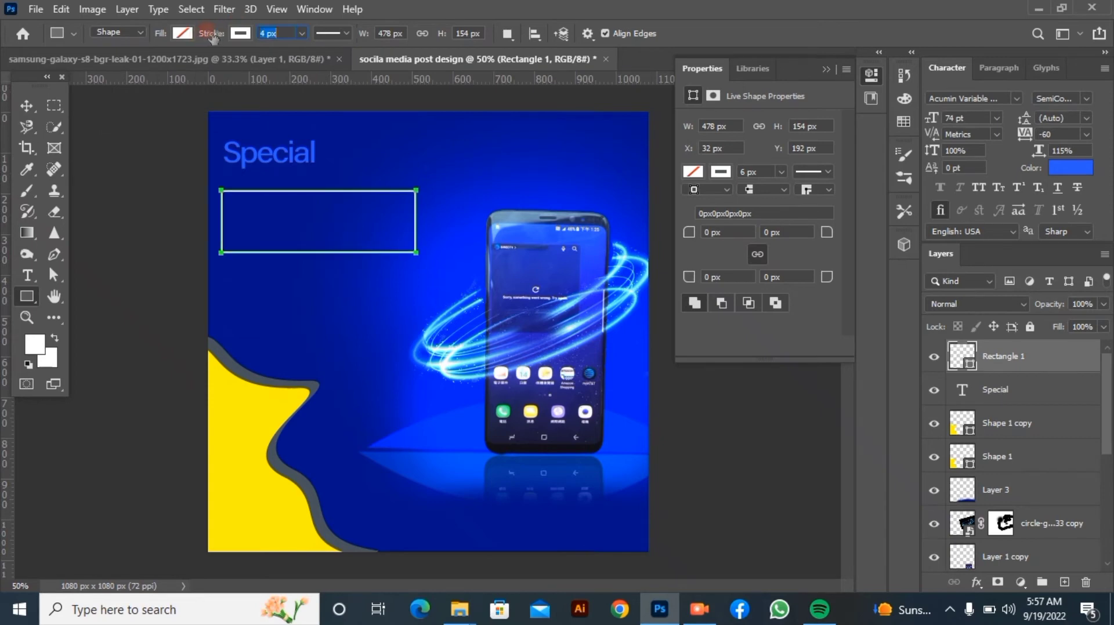
- Scale the rectangle outline to 115.04% and move it slightly up and left, closer beneath the "Special" text
{"action": "left_click", "coordinate": [27, 106]}
{"action": "left_click", "coordinate": [342, 232]}
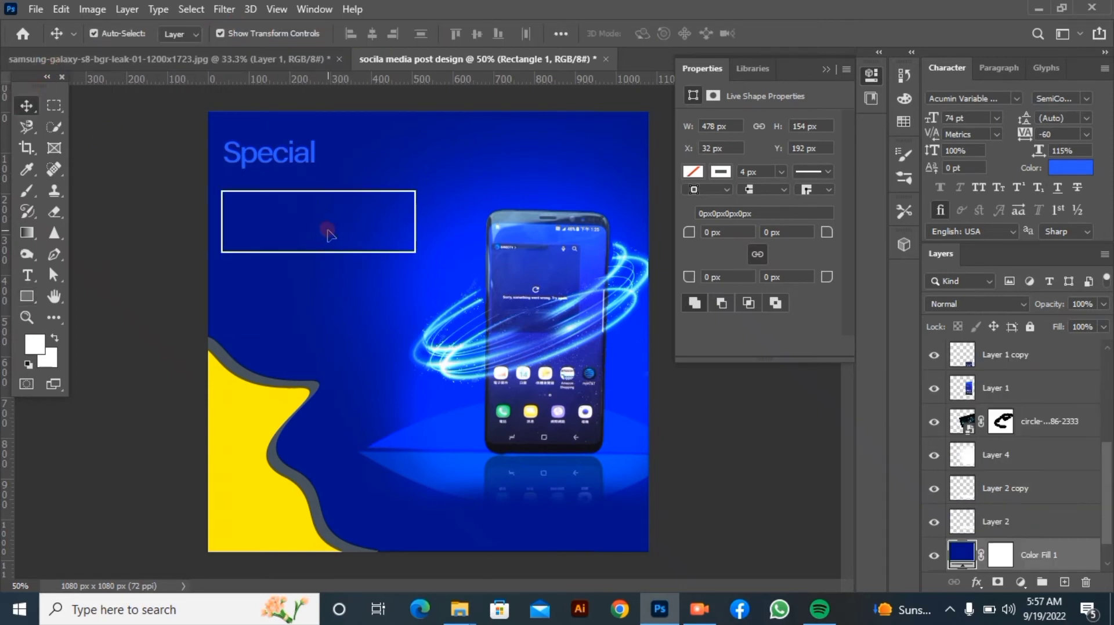
{"action": "left_click_drag", "start_coordinate": [315, 252], "coordinate": [307, 253]}
{"action": "left_click", "coordinate": [307, 253]}
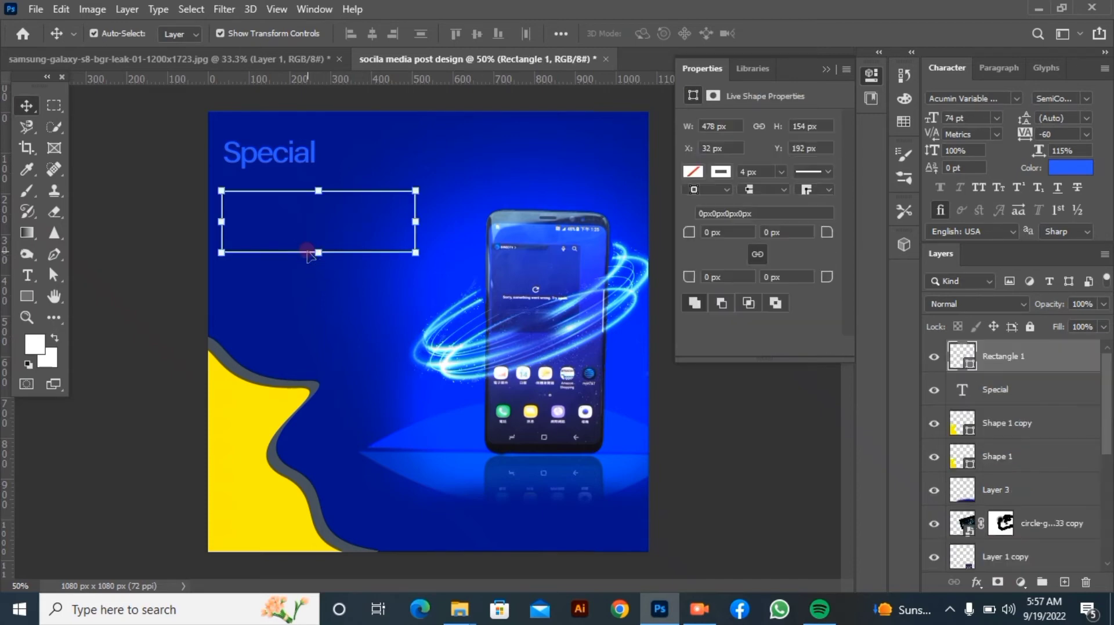
{"action": "left_click_drag", "start_coordinate": [411, 251], "coordinate": [442, 253]}
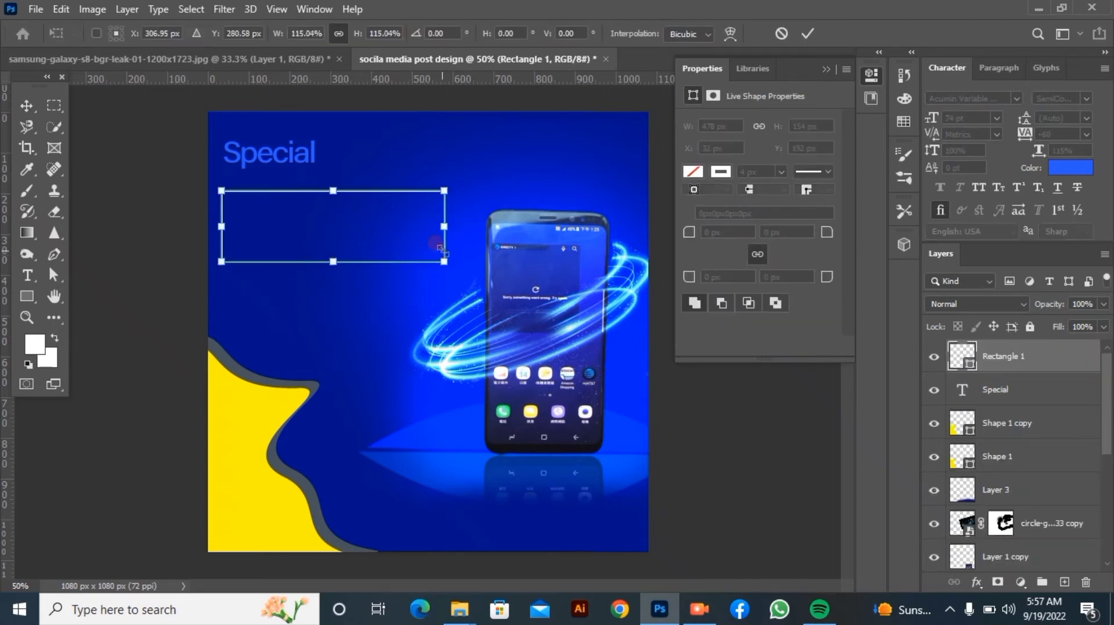
{"action": "mouse_move", "coordinate": [307, 240]}
{"action": "left_mouse_down"}
{"action": "mouse_move", "coordinate": [292, 238]}
{"action": "mouse_move", "coordinate": [300, 233]}
{"action": "left_mouse_up"}
{"action": "left_click", "coordinate": [806, 35]}
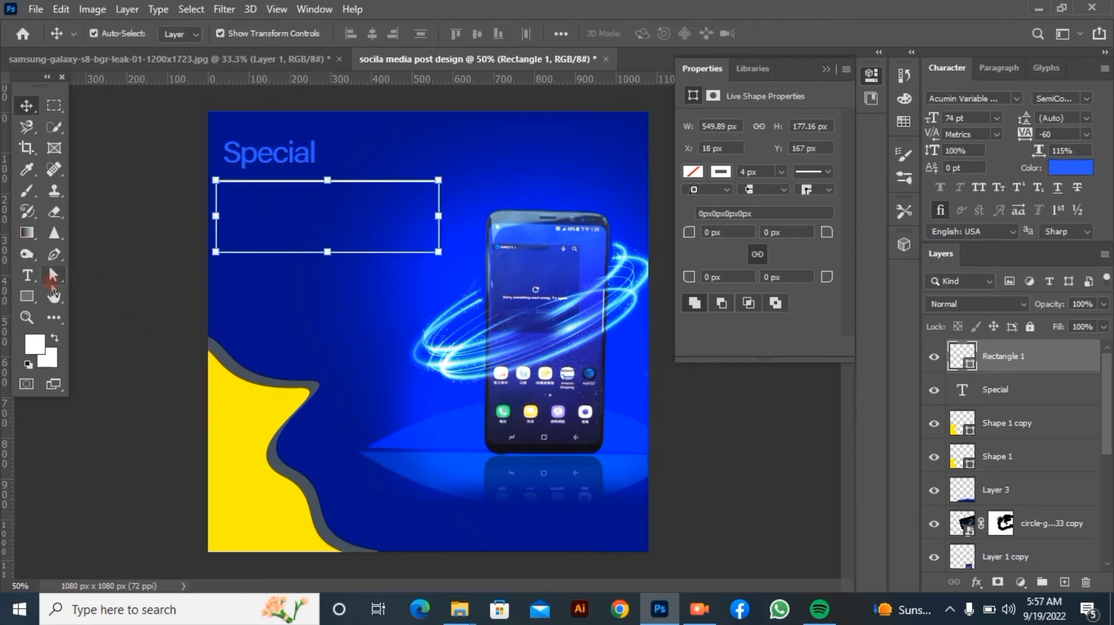
- Add the text "MOBILE SHOP" below the rectangle outline
{"action": "left_click", "coordinate": [27, 275]}
{"action": "left_click", "coordinate": [235, 273]}
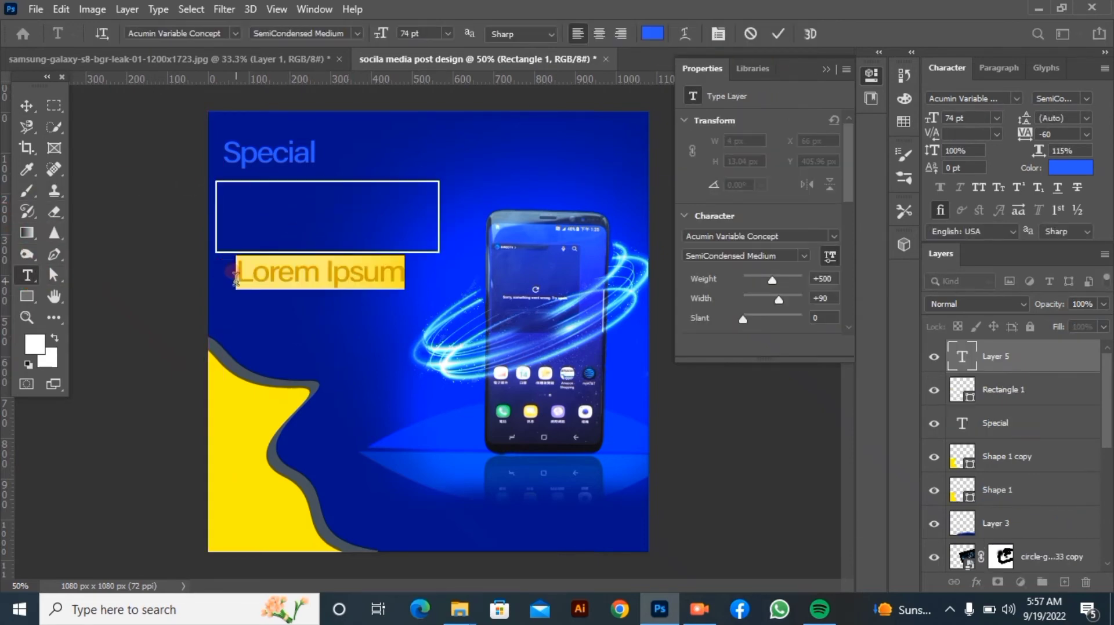
{"action": "key", "text": "Delete"}
{"action": "type", "text": "MOBIL"}
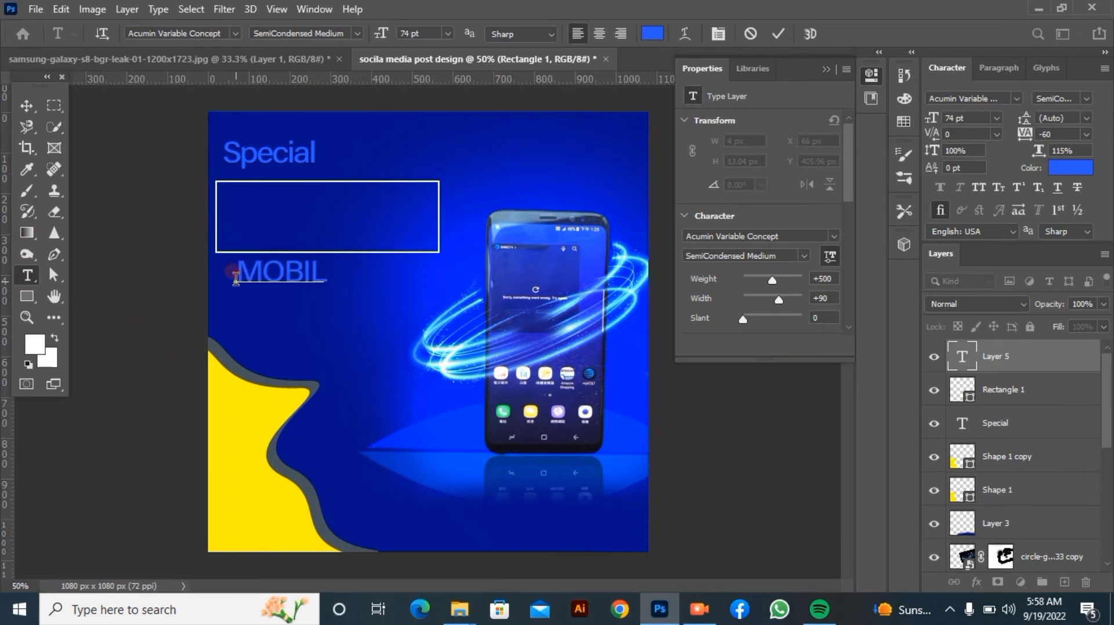
{"action": "type", "text": "E SHOP"}
- Enlarge the "MOBILE SHOP" text to 85 pt and position it inside the rectangle outline
{"action": "left_click_drag", "start_coordinate": [235, 277], "coordinate": [490, 272]}
{"action": "left_click_drag", "start_coordinate": [292, 313], "coordinate": [284, 259]}
{"action": "left_click_drag", "start_coordinate": [929, 120], "coordinate": [936, 121]}
{"action": "left_click_drag", "start_coordinate": [383, 302], "coordinate": [371, 302]}
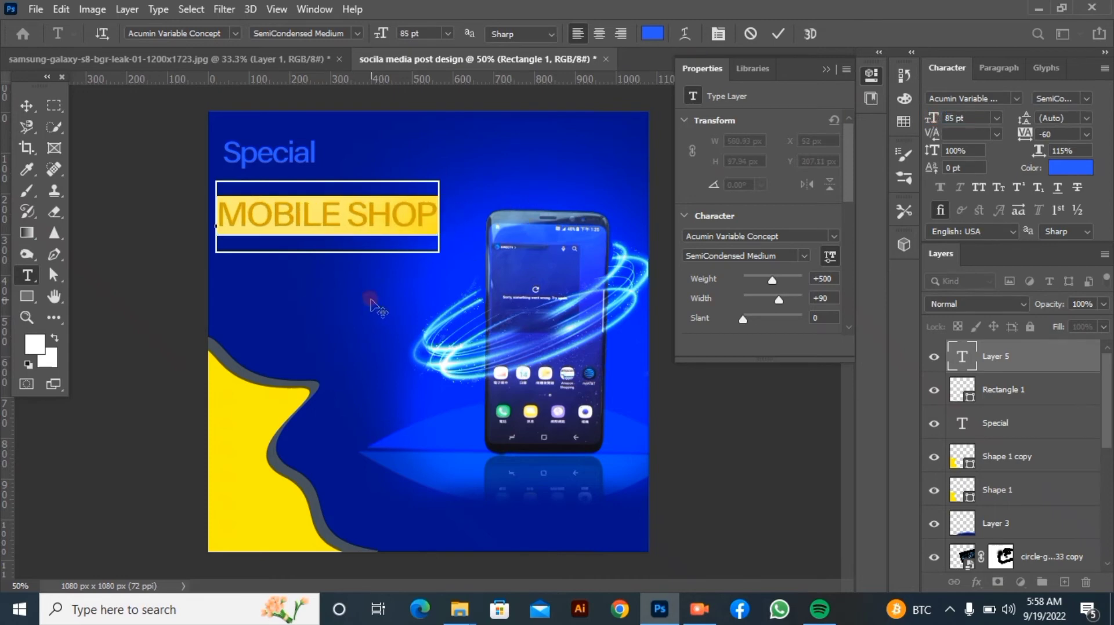
- Change the "MOBILE SHOP" text color to white, ffffff
{"action": "left_click", "coordinate": [652, 33]}
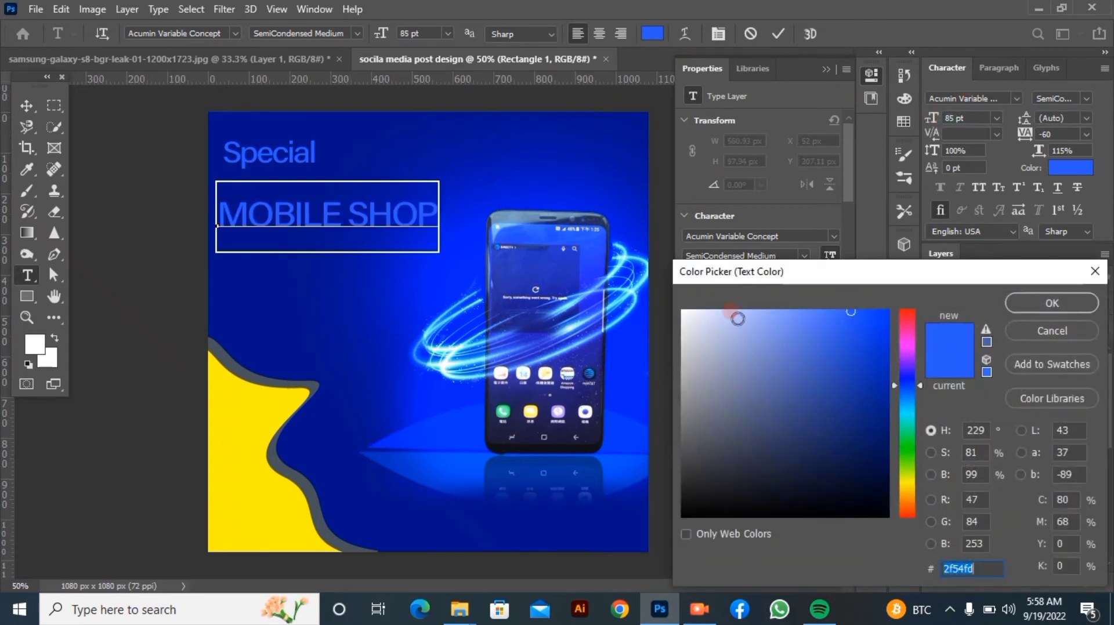
{"action": "type", "text": "ffffff"}
{"action": "left_click", "coordinate": [1053, 314]}
- Set the "MOBILE SHOP" text to the Bold style at 75 pt with a 109% horizontal scale
{"action": "left_click", "coordinate": [1081, 99]}
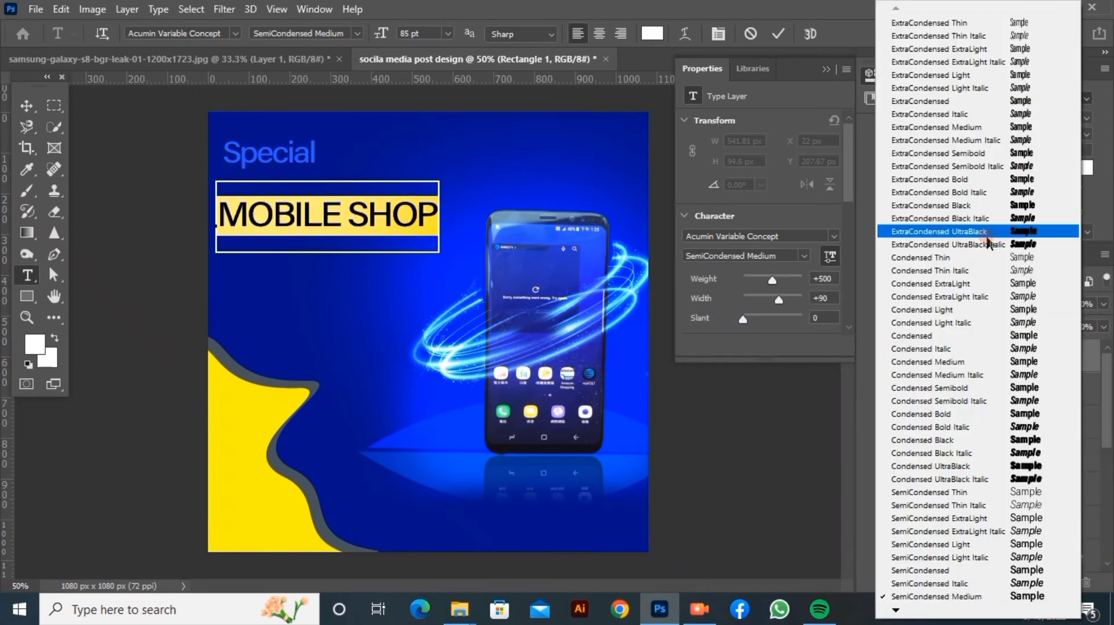
{"action": "left_click", "coordinate": [896, 610]}
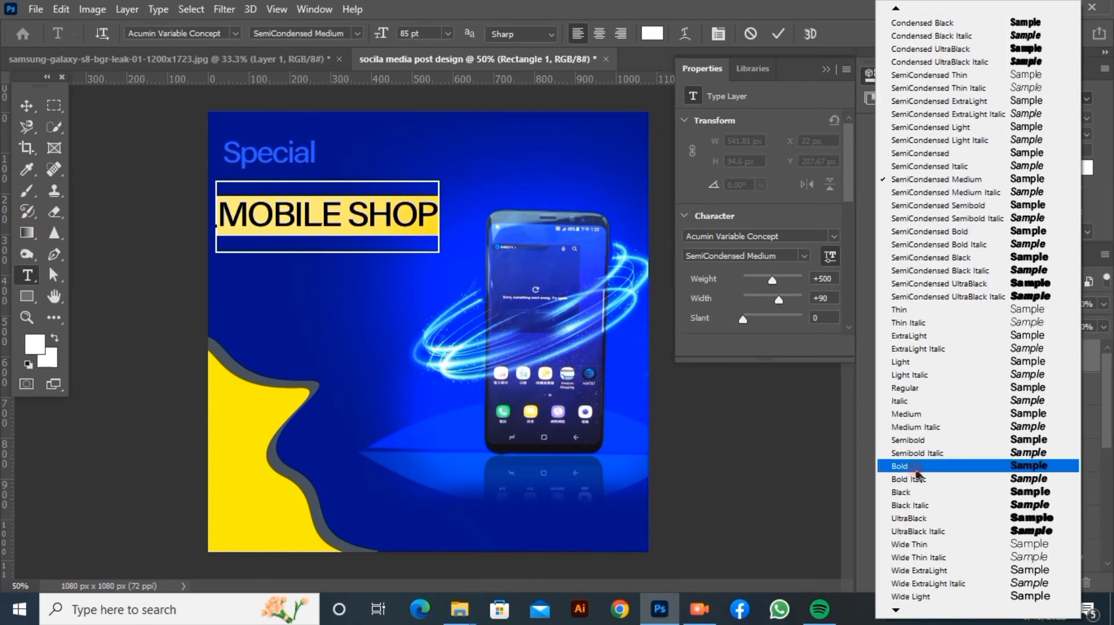
{"action": "left_click", "coordinate": [905, 457]}
{"action": "left_click_drag", "start_coordinate": [932, 121], "coordinate": [923, 123]}
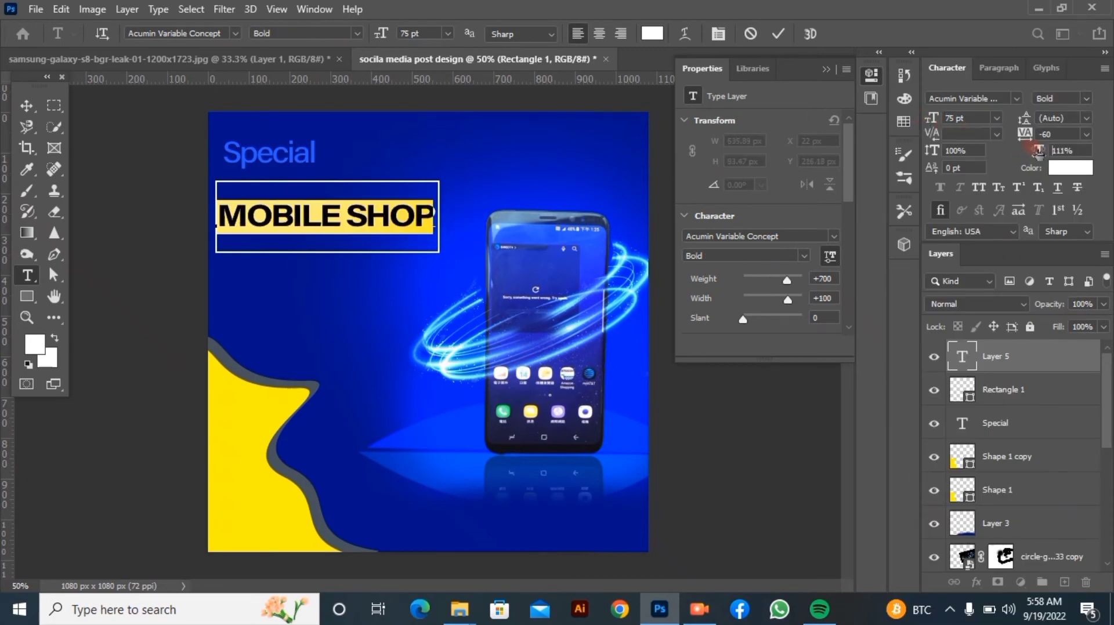
{"action": "left_click_drag", "start_coordinate": [1038, 152], "coordinate": [1036, 152]}
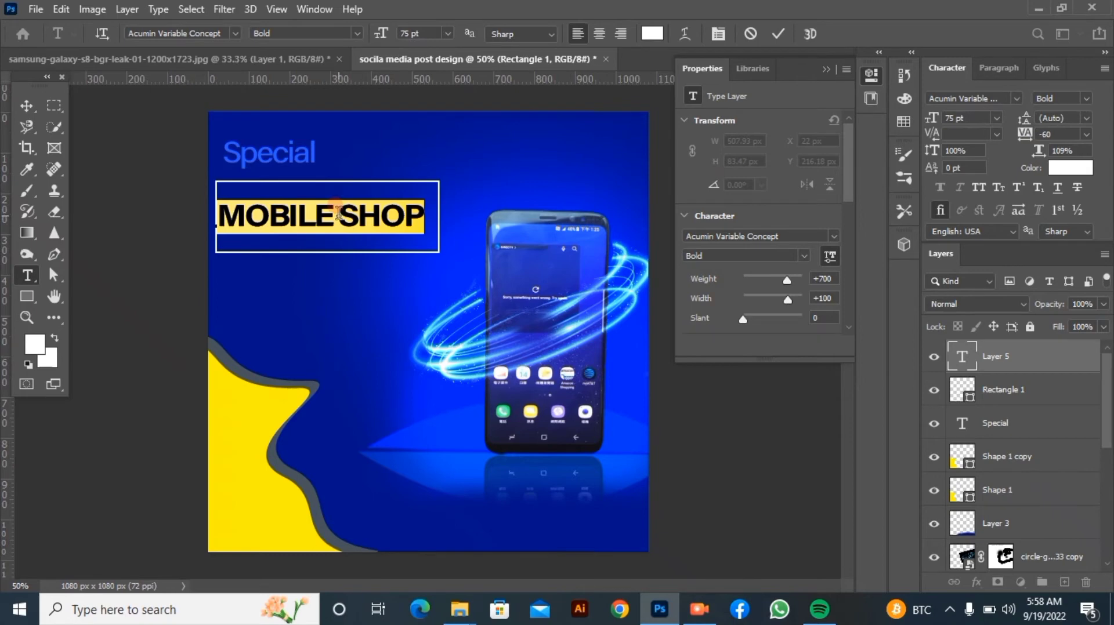
- Recolor the word "SHOP" in the headline with the blue sampled from the "Special" text
{"action": "left_click_drag", "start_coordinate": [338, 213], "coordinate": [427, 217]}
{"action": "left_click", "coordinate": [653, 33]}
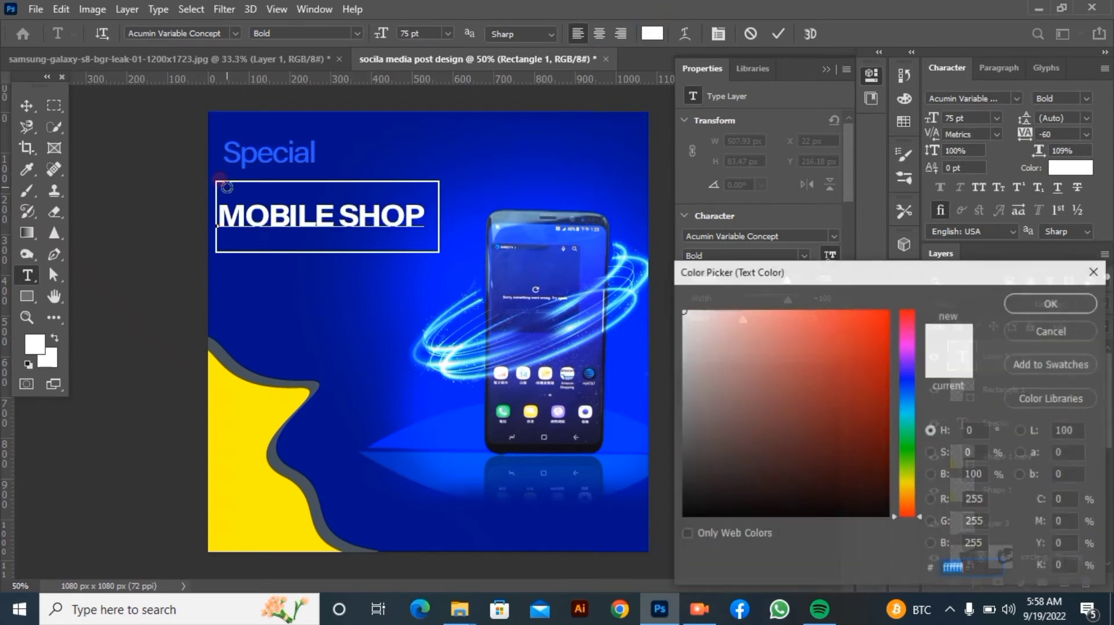
{"action": "left_click", "coordinate": [262, 149]}
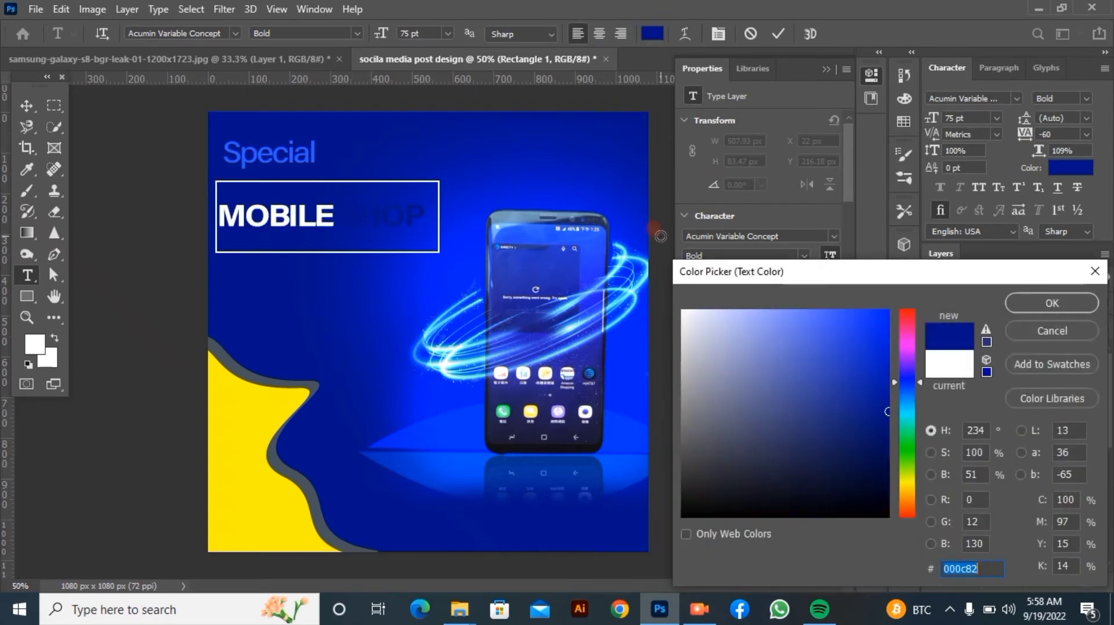
{"action": "left_click", "coordinate": [229, 150]}
{"action": "left_click", "coordinate": [1041, 303]}
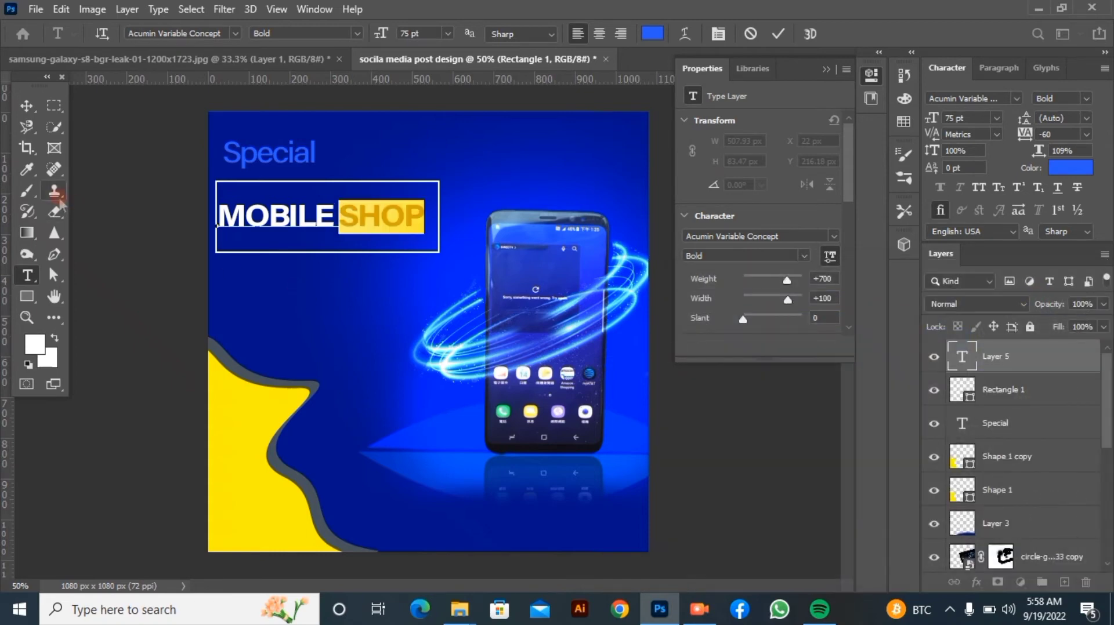
- Draw a white rounded rectangle about 308 x 58 px below the headline and move it just above the yellow wavy corner
{"action": "right_click", "coordinate": [27, 296]}
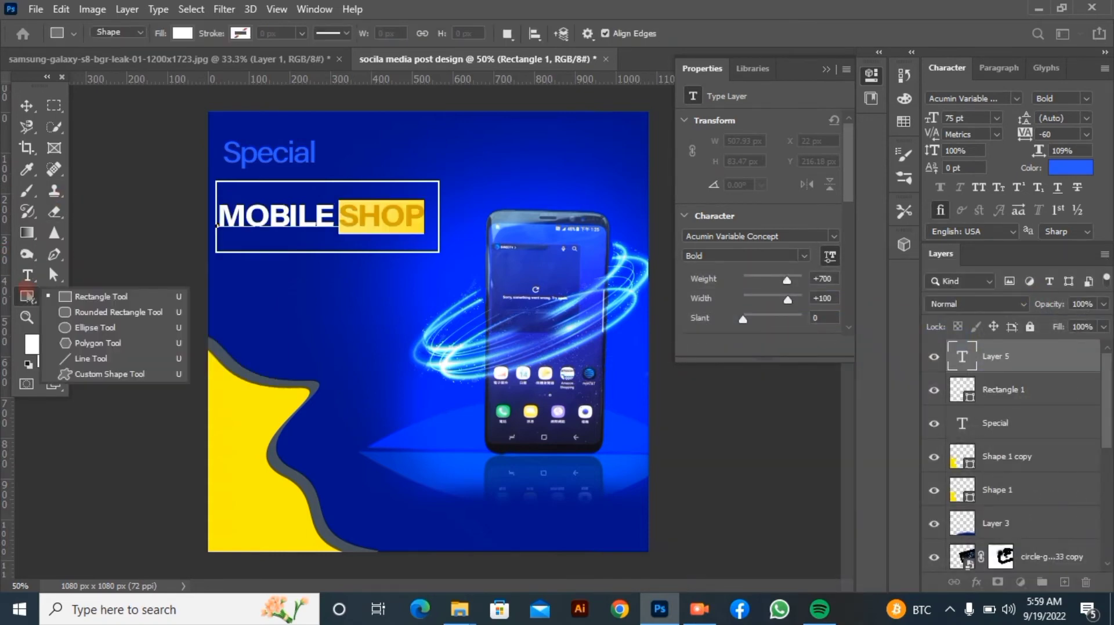
{"action": "left_click", "coordinate": [89, 316]}
{"action": "left_click_drag", "start_coordinate": [224, 300], "coordinate": [348, 323]}
{"action": "key", "text": "v"}
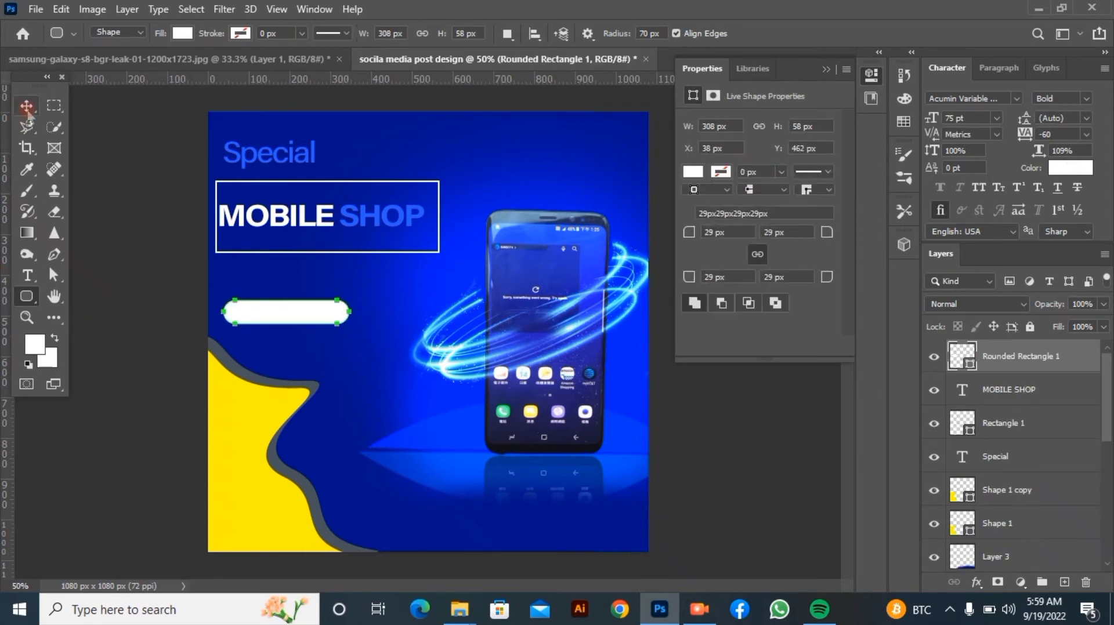
{"action": "left_click_drag", "start_coordinate": [253, 315], "coordinate": [299, 351]}
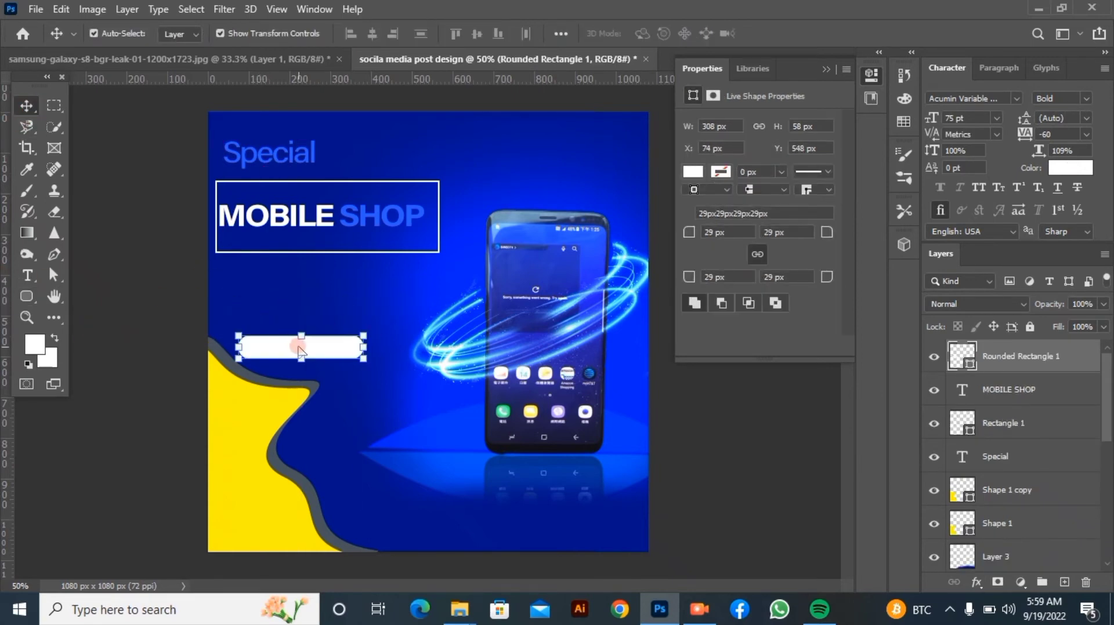
- Fill the rounded rectangle with the recently used yellow
{"action": "left_click", "coordinate": [26, 296]}
{"action": "left_click", "coordinate": [182, 33]}
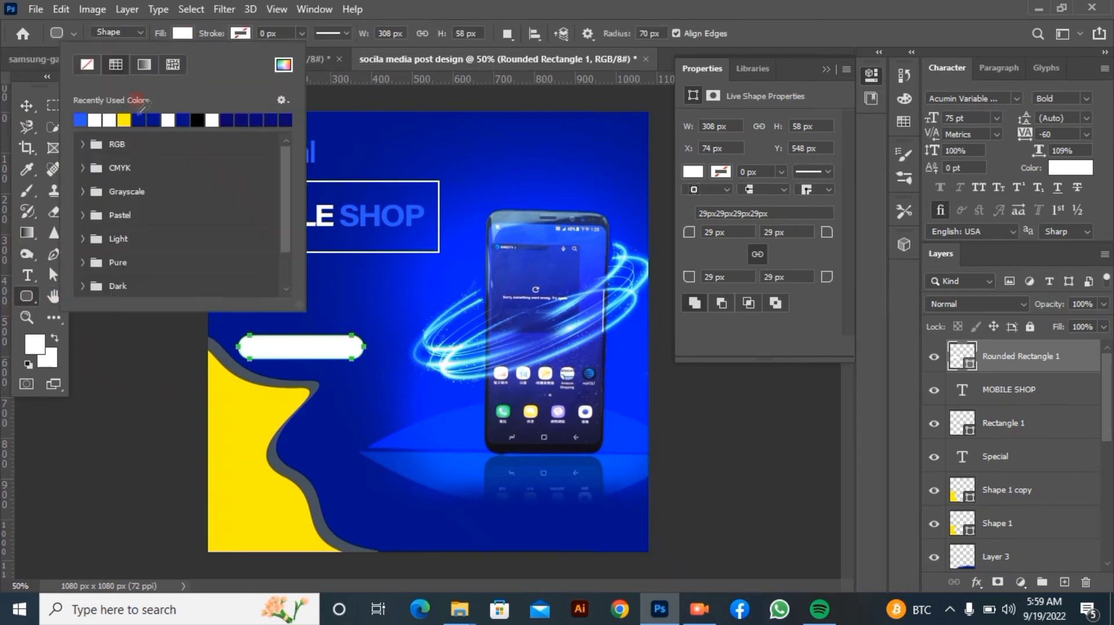
{"action": "left_click", "coordinate": [125, 120]}
{"action": "key", "text": "Return"}
{"action": "key", "text": "v"}
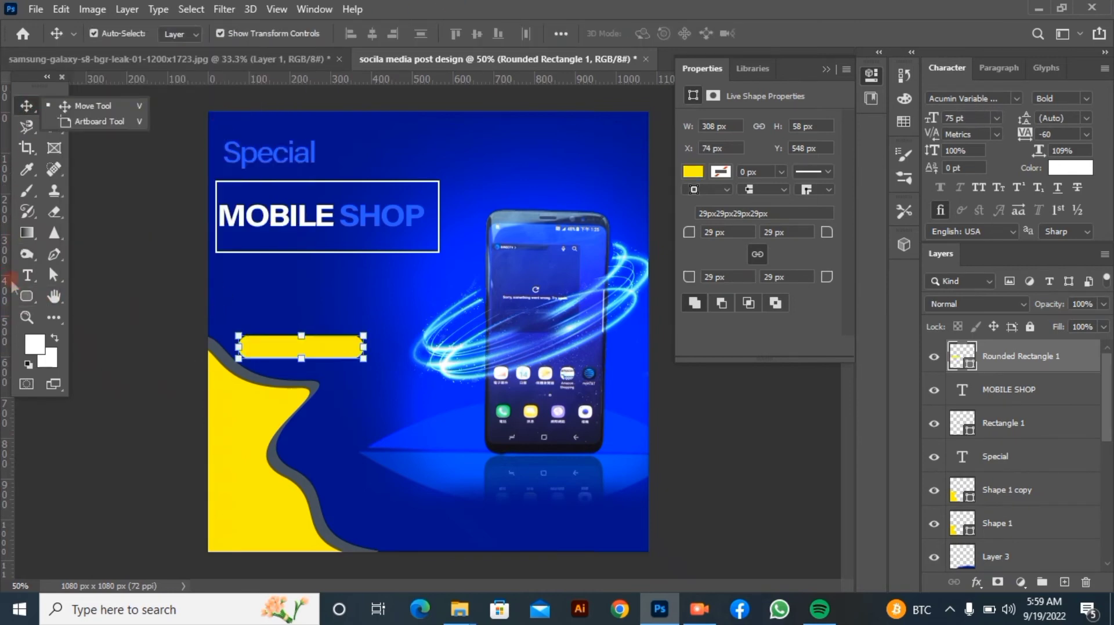
- Add the white text "Shop Now" at 43 pt and center it inside the rounded rectangle
{"action": "key", "text": "t"}
{"action": "left_click", "coordinate": [220, 280]}
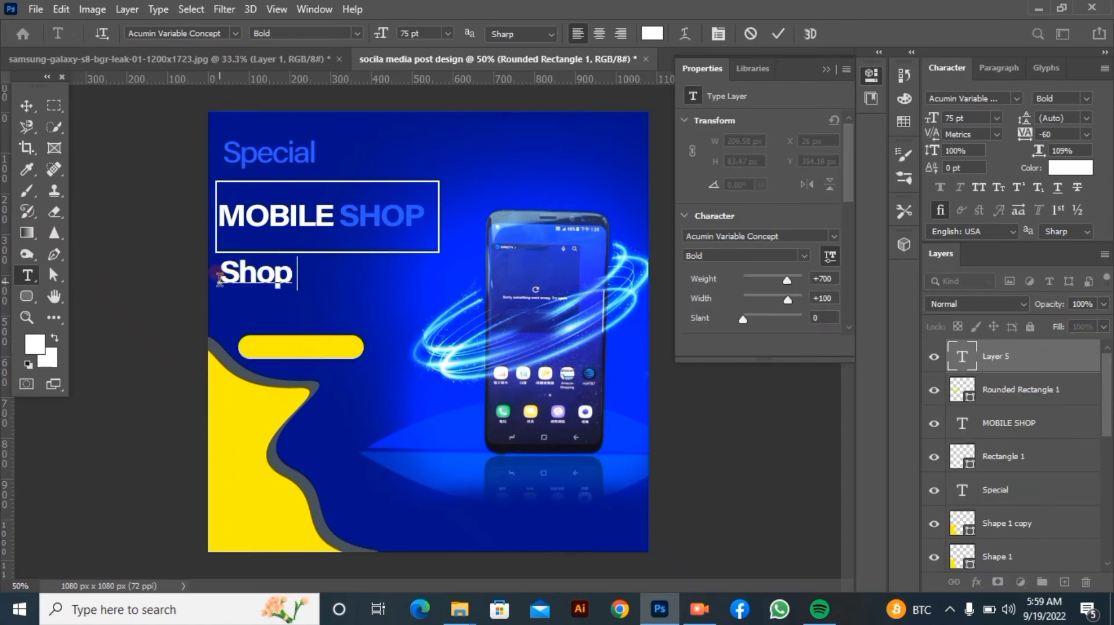
{"action": "left_click_drag", "start_coordinate": [219, 280], "coordinate": [373, 281]}
{"action": "left_click_drag", "start_coordinate": [292, 303], "coordinate": [308, 376]}
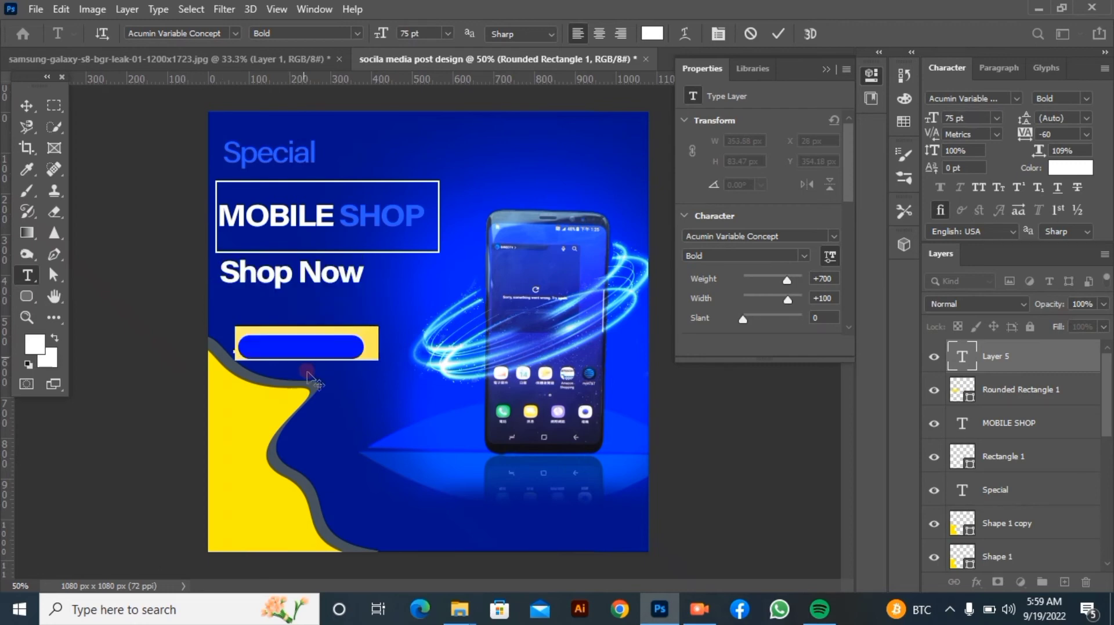
{"action": "left_click_drag", "start_coordinate": [930, 120], "coordinate": [906, 124]}
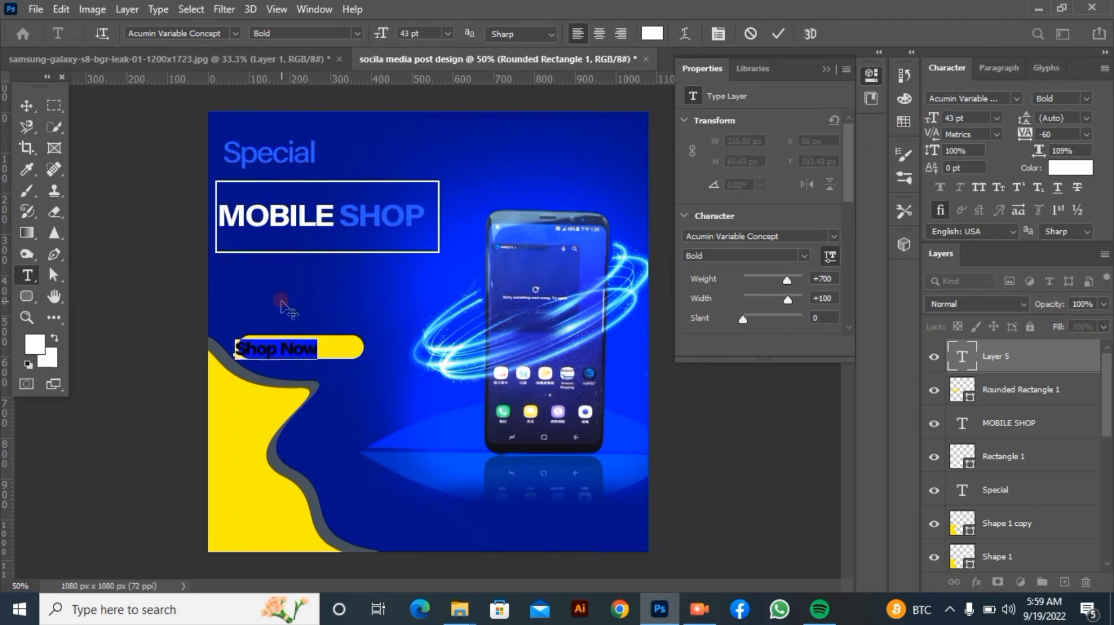
{"action": "left_click_drag", "start_coordinate": [279, 375], "coordinate": [301, 374]}
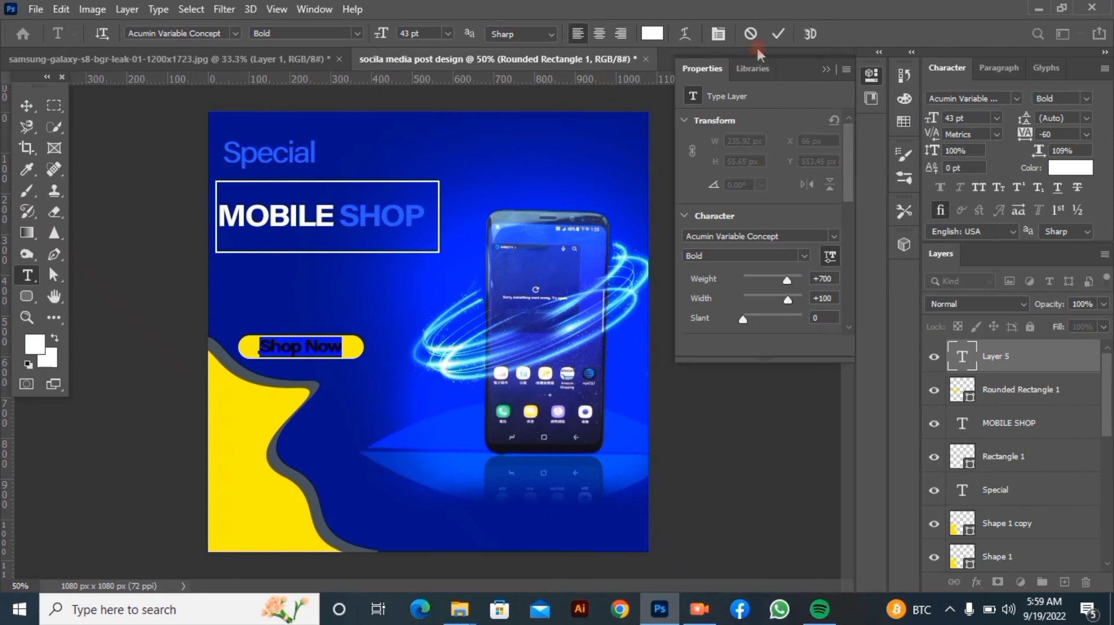
{"action": "left_click", "coordinate": [780, 33]}
- Delete the "Special" text, the "MOBILE SHOP" text and its white rectangle outline
{"action": "left_click", "coordinate": [148, 157]}
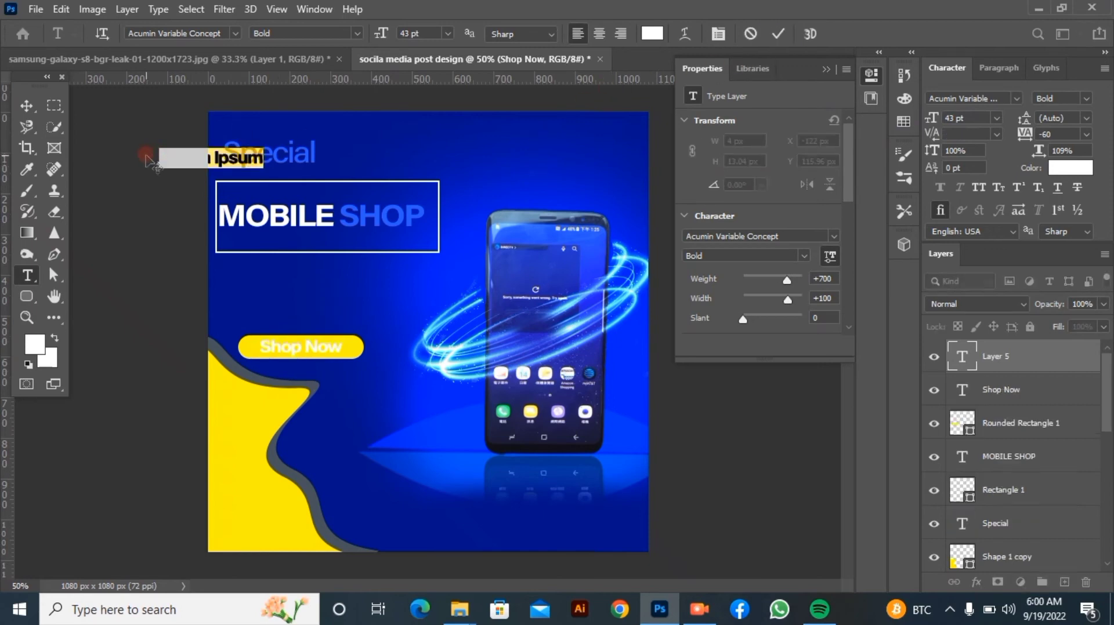
{"action": "key", "text": "BackSpace"}
{"action": "left_click", "coordinate": [27, 105]}
{"action": "left_click", "coordinate": [243, 158]}
{"action": "key", "text": "Delete"}
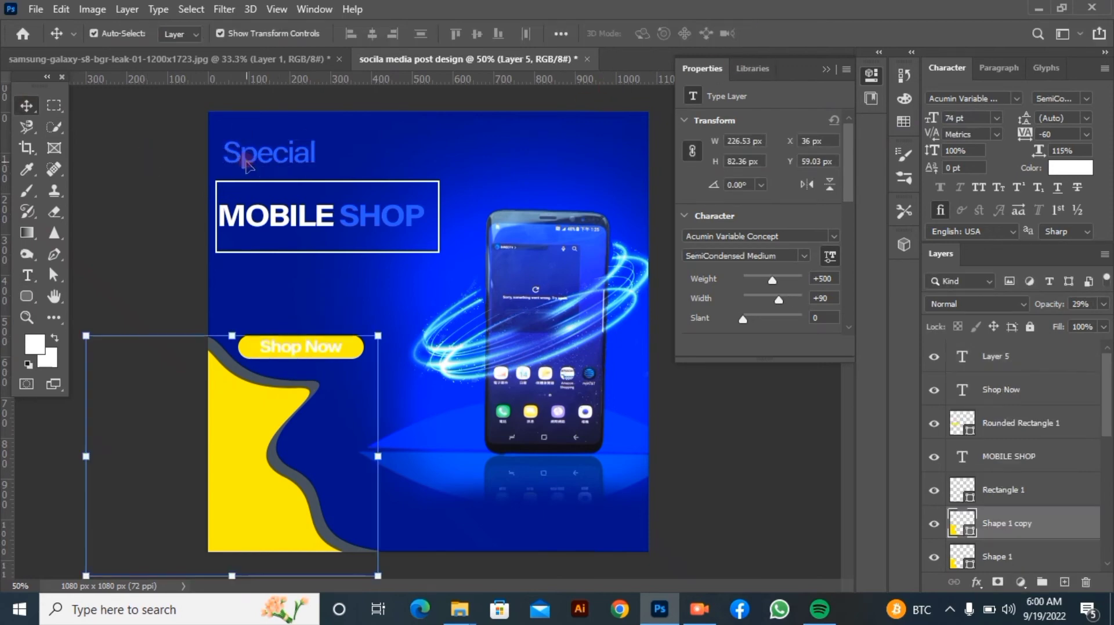
{"action": "left_click_drag", "start_coordinate": [170, 183], "coordinate": [236, 229]}
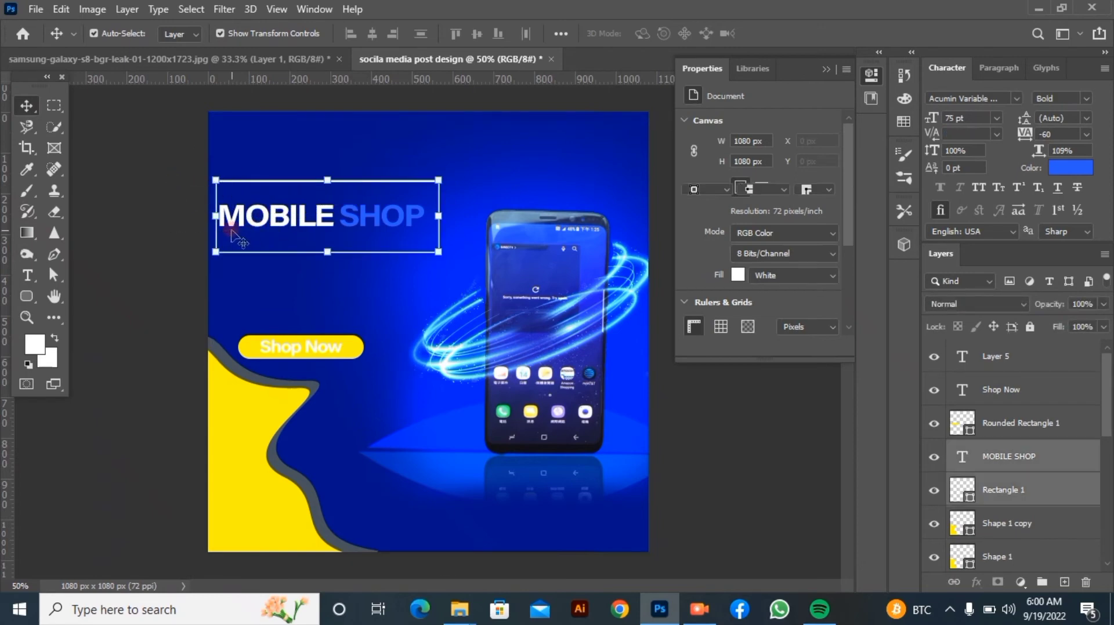
{"action": "key", "text": "Delete"}
{"action": "left_click", "coordinate": [243, 232]}
- Change the "Shop Now" text color to near-black, 010101
{"action": "left_click", "coordinate": [263, 348]}
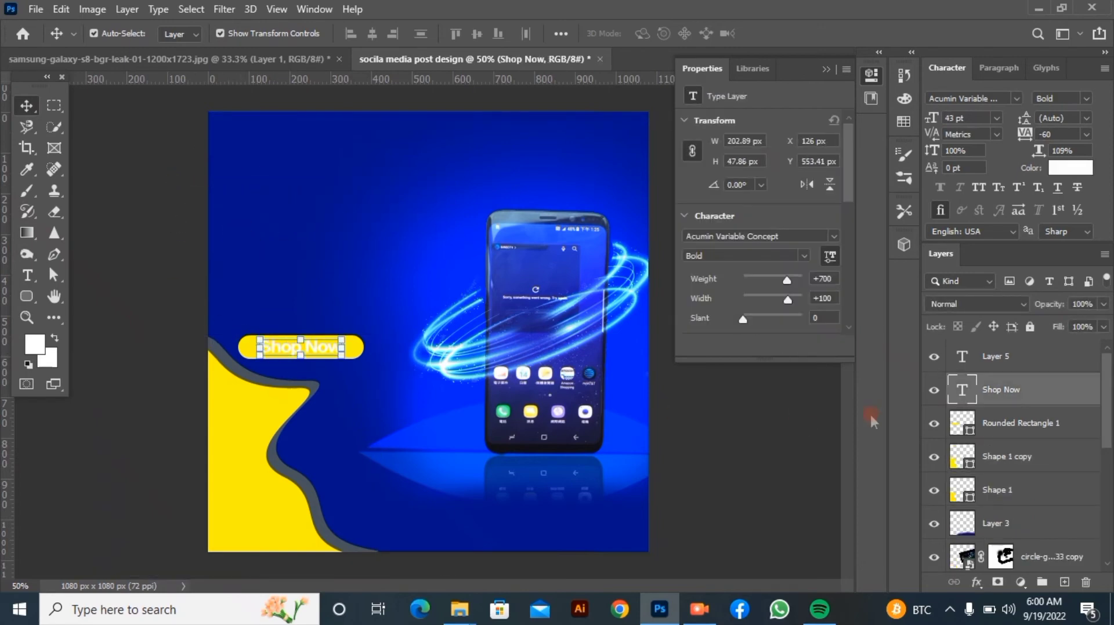
{"action": "key", "text": "t"}
{"action": "key", "text": "Return"}
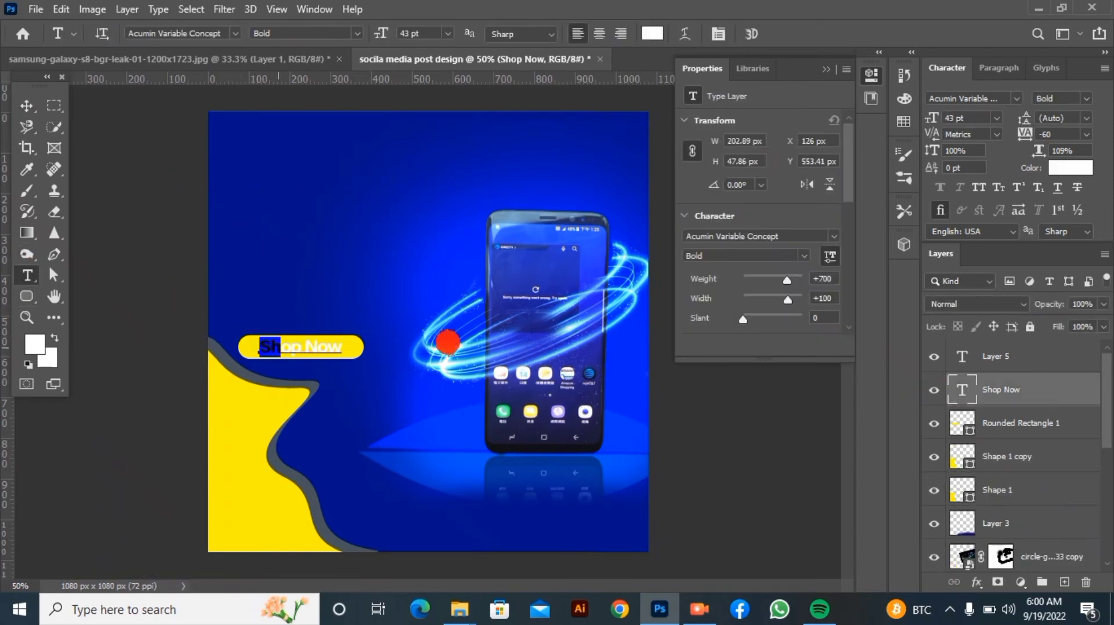
{"action": "left_click", "coordinate": [648, 32]}
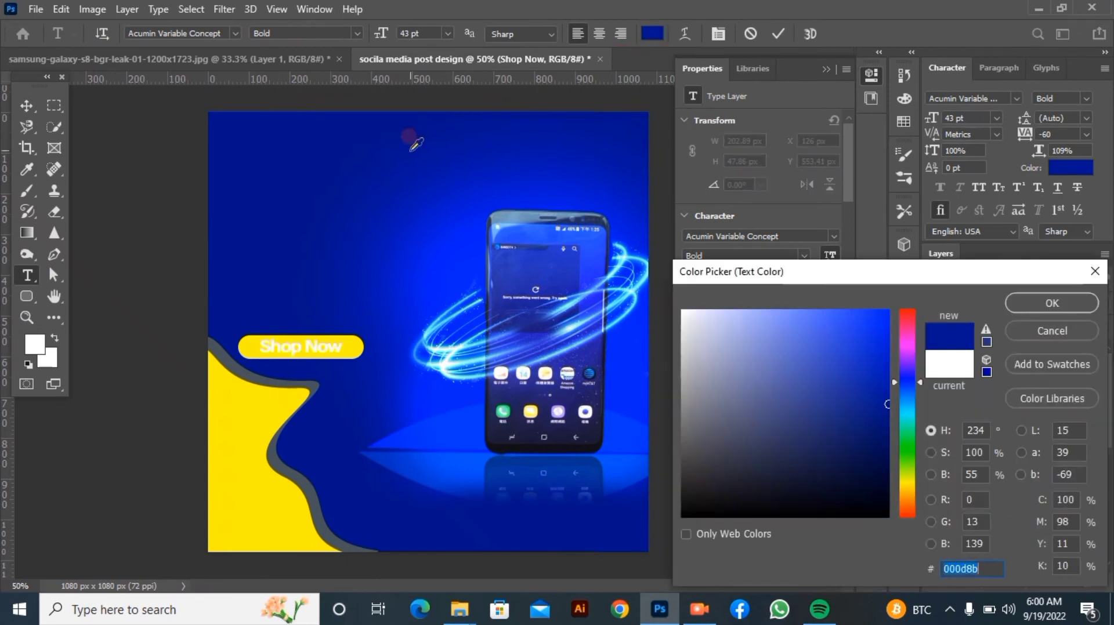
{"action": "left_click", "coordinate": [777, 509]}
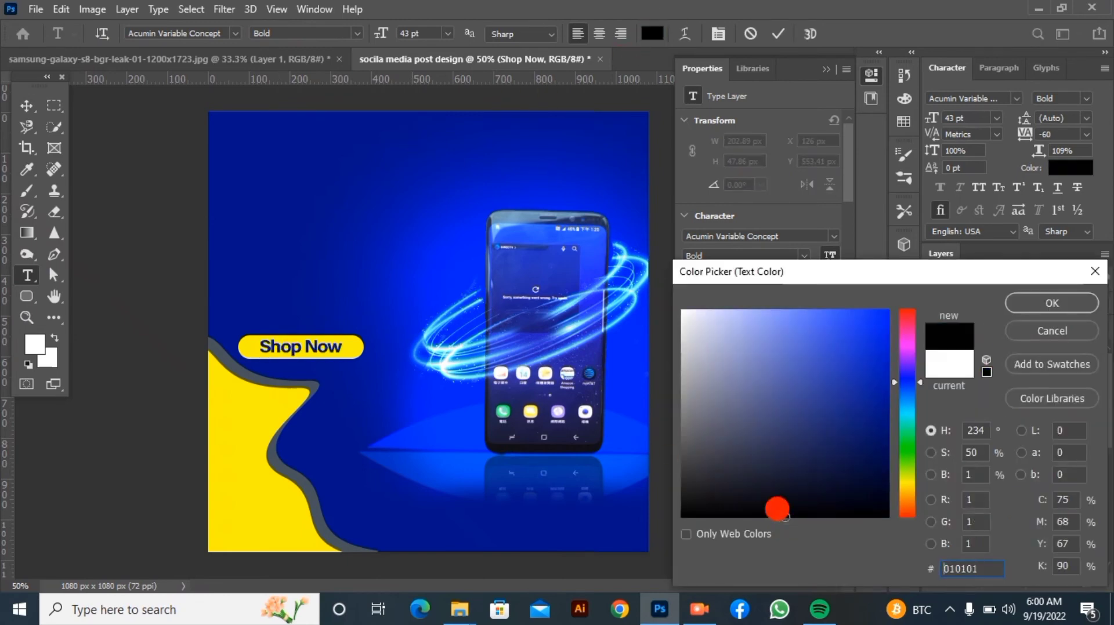
{"action": "left_click", "coordinate": [1045, 310]}
- Change the fill of the rounded rectangle behind "Shop Now" to the recently used bright blue and deselect it
{"action": "right_click", "coordinate": [26, 297]}
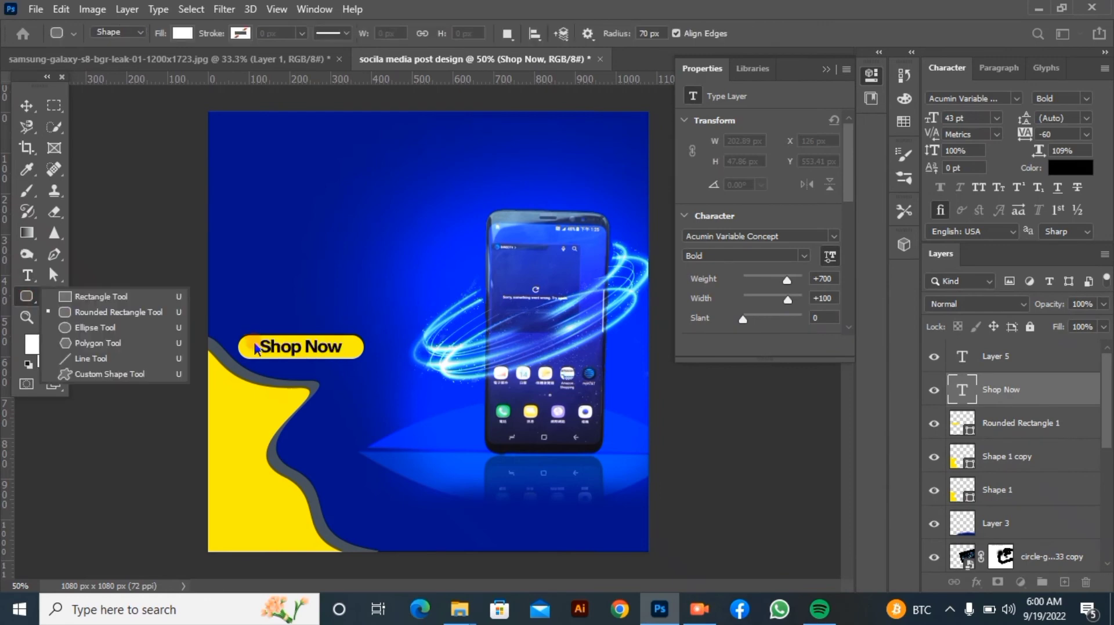
{"action": "key", "text": "v"}
{"action": "left_click", "coordinate": [248, 356]}
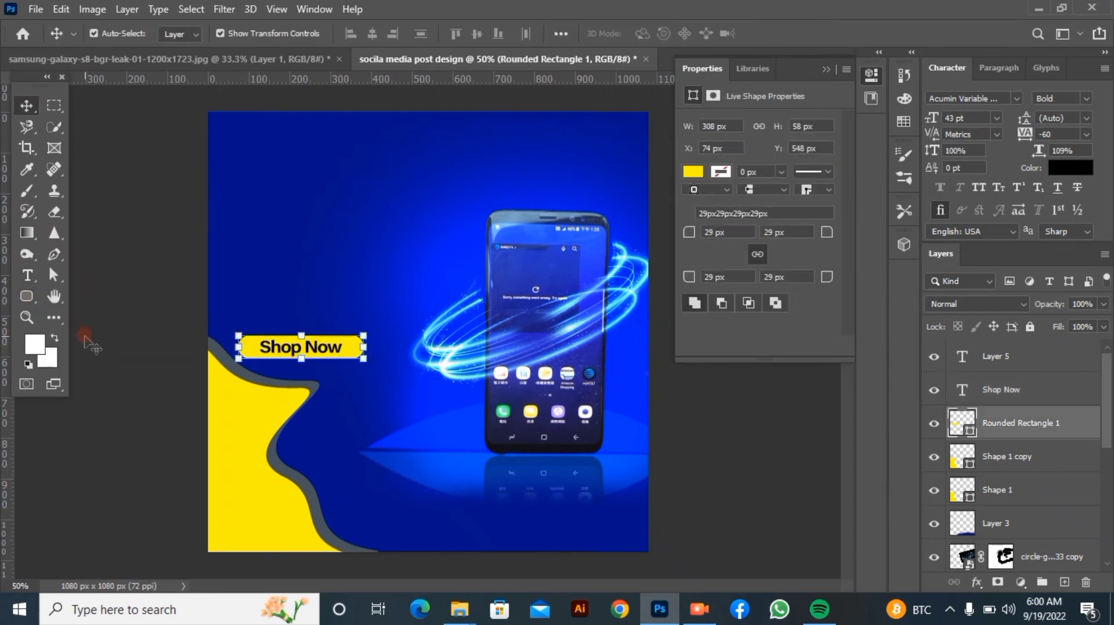
{"action": "key", "text": "u"}
{"action": "left_click", "coordinate": [182, 33]}
{"action": "left_click", "coordinate": [138, 121]}
{"action": "left_click", "coordinate": [150, 120]}
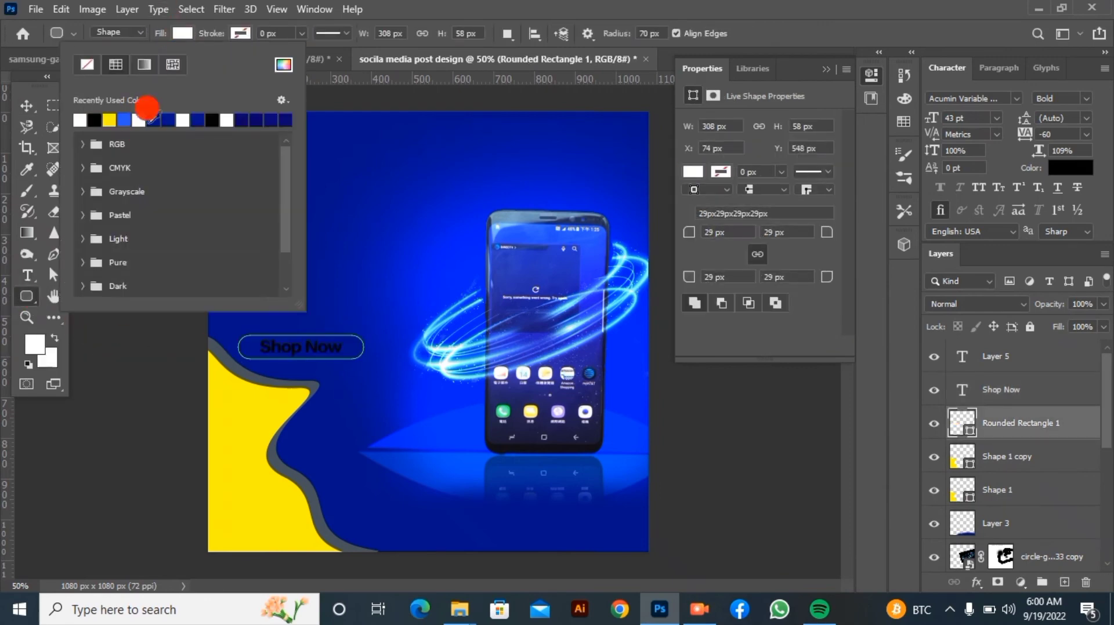
{"action": "left_click", "coordinate": [153, 116]}
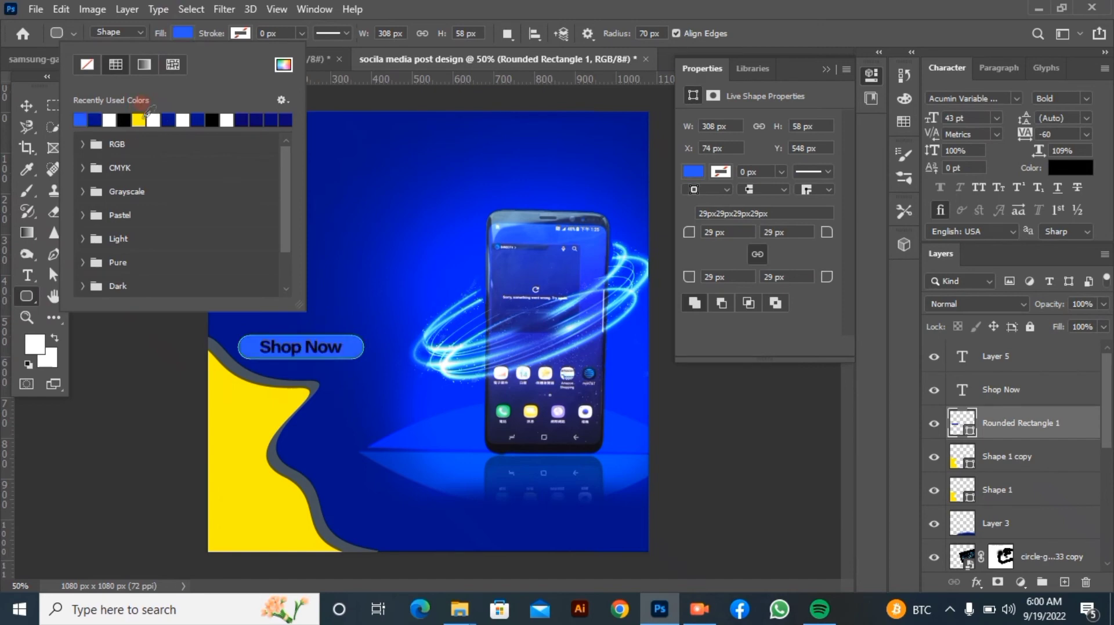
{"action": "left_click", "coordinate": [86, 150]}
{"action": "key", "text": "v"}
{"action": "left_click", "coordinate": [86, 150]}
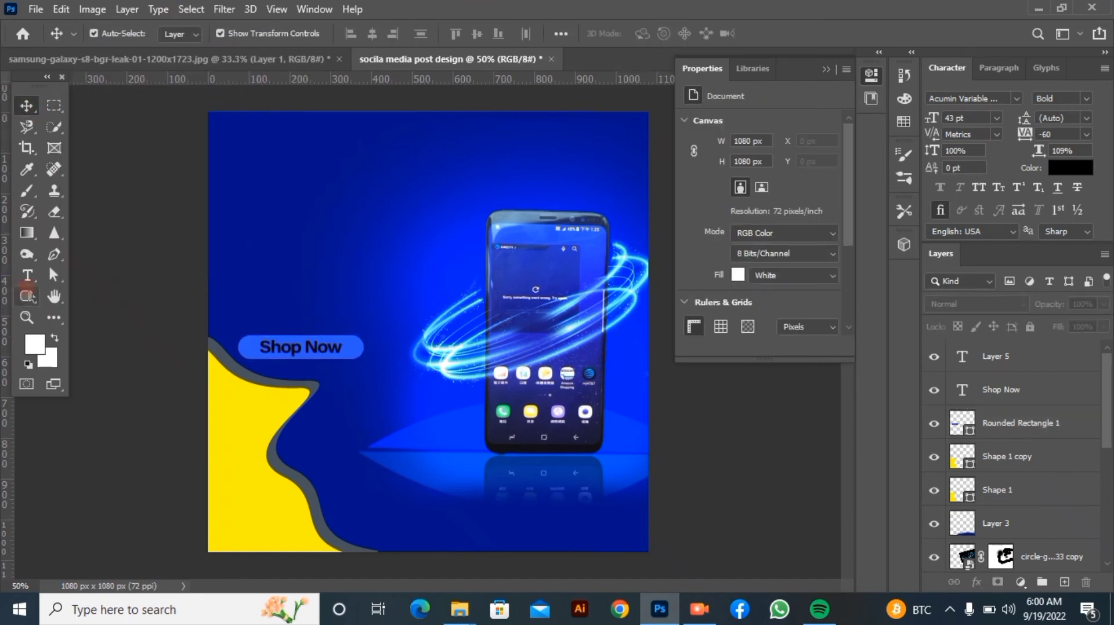
- Add the text "special" in the upper-left area of the blue canvas
{"action": "left_click", "coordinate": [27, 276]}
{"action": "left_click", "coordinate": [223, 137]}
{"action": "key", "text": "BackSpace"}
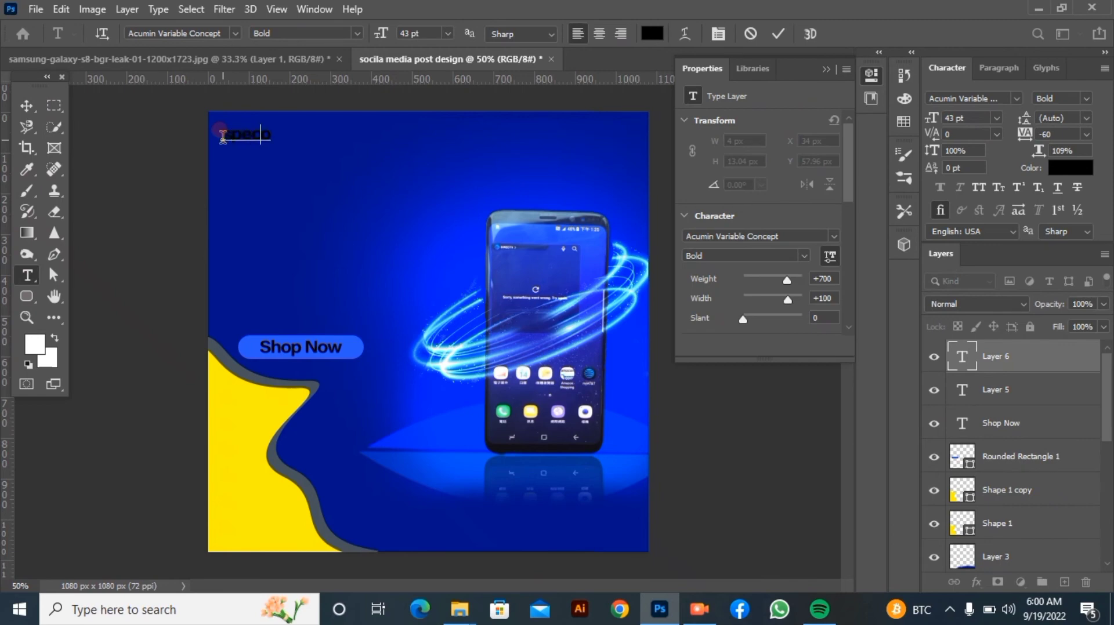
- Change the font of the "special" text to Bahnschrift in the Regular style
{"action": "left_click_drag", "start_coordinate": [222, 136], "coordinate": [599, 140]}
{"action": "left_click", "coordinate": [1016, 99]}
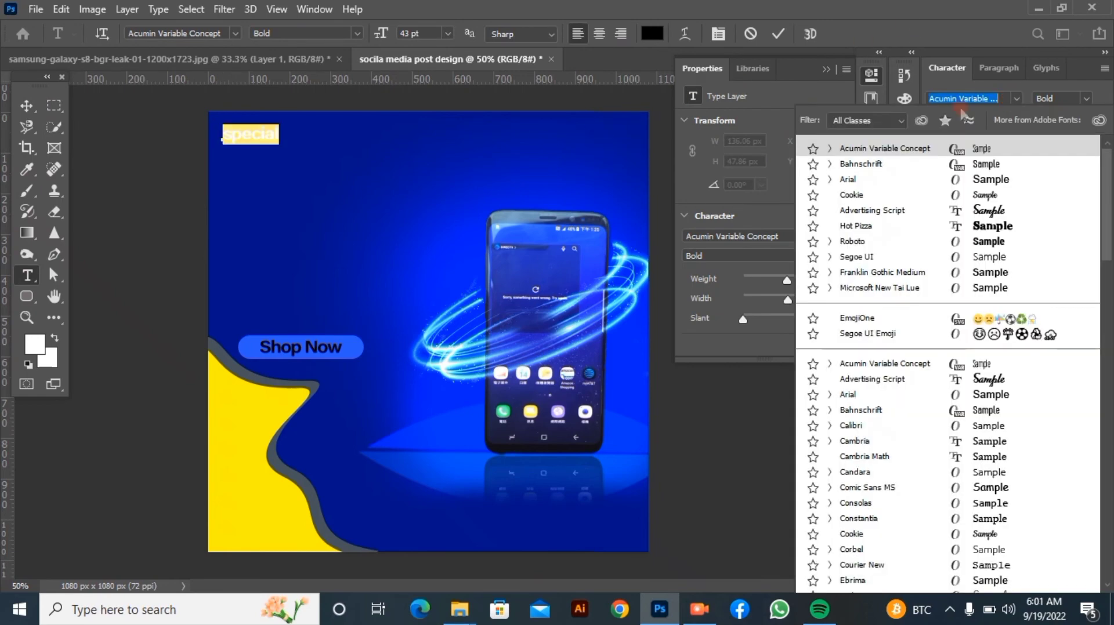
{"action": "left_click", "coordinate": [858, 165]}
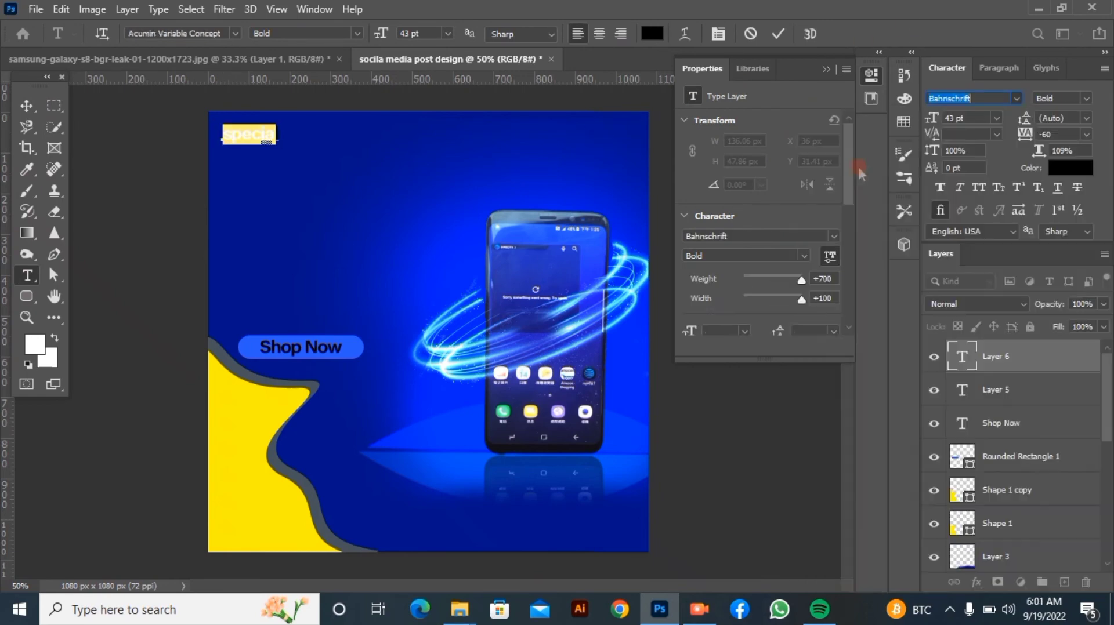
{"action": "left_click", "coordinate": [1087, 100]}
{"action": "left_click", "coordinate": [975, 217]}
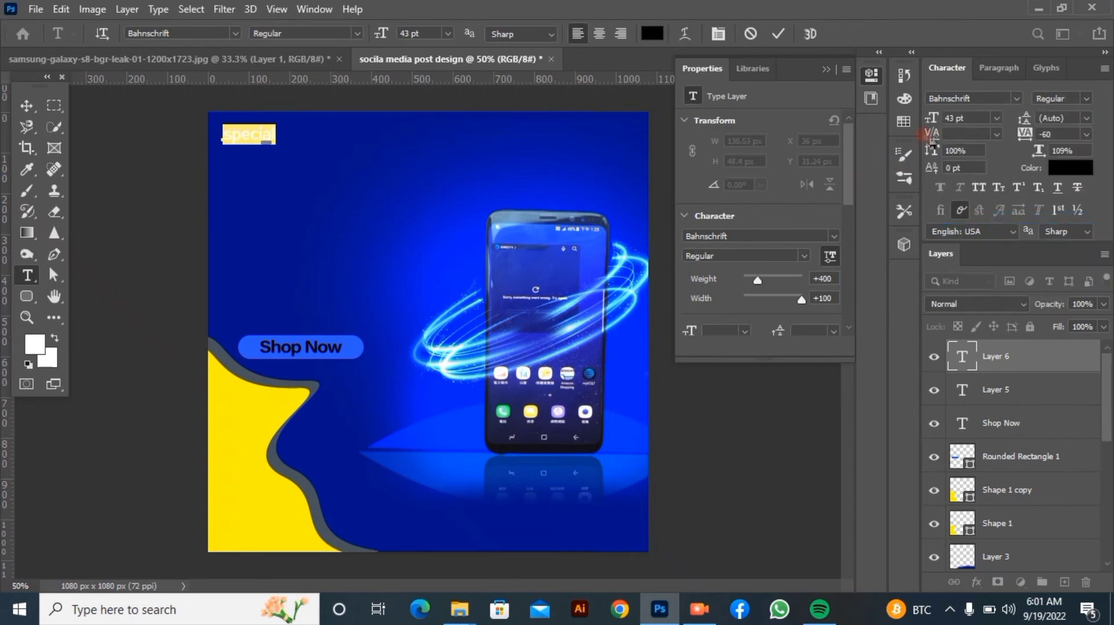
- Enlarge the "special" text to 147 pt and color it blue, 061cf0
{"action": "left_click_drag", "start_coordinate": [925, 118], "coordinate": [1012, 138]}
{"action": "left_click_drag", "start_coordinate": [295, 255], "coordinate": [289, 271]}
{"action": "left_click", "coordinate": [652, 33]}
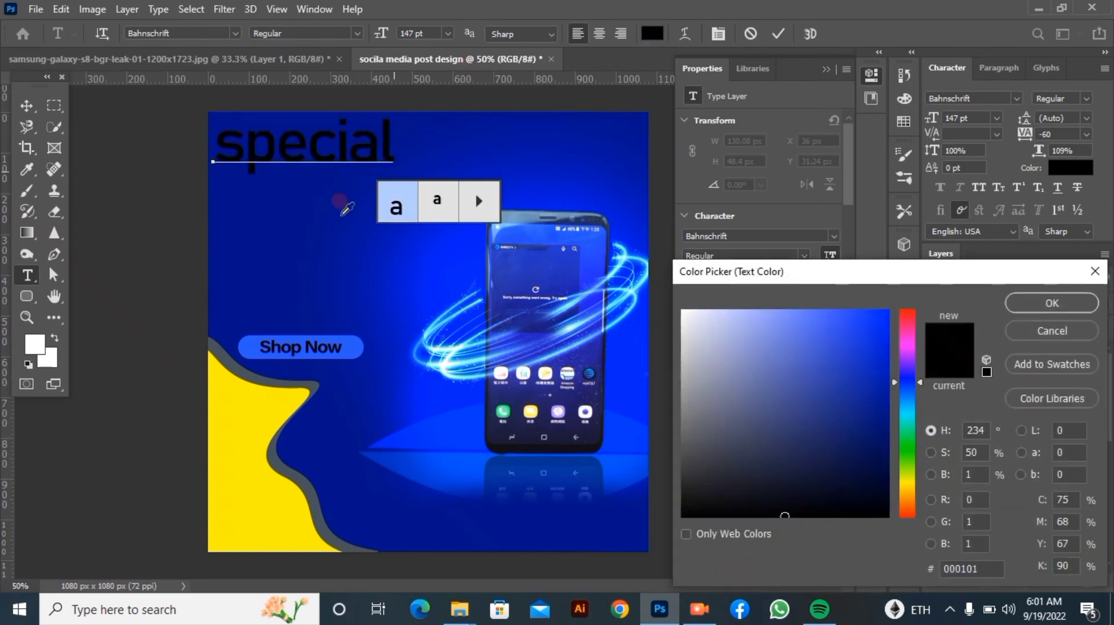
{"action": "left_click", "coordinate": [884, 322]}
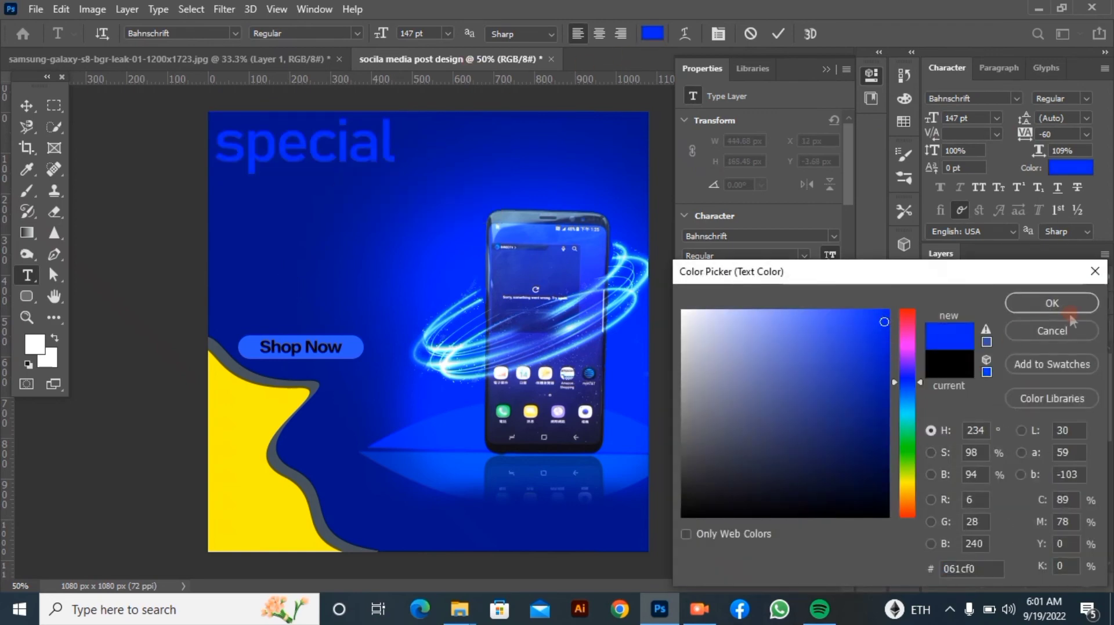
{"action": "left_click", "coordinate": [1062, 304]}
- Reduce the "special" text to 88 pt and place it slightly inside the upper-left corner of the canvas
{"action": "left_click_drag", "start_coordinate": [932, 123], "coordinate": [250, 241]}
{"action": "left_click", "coordinate": [778, 34]}
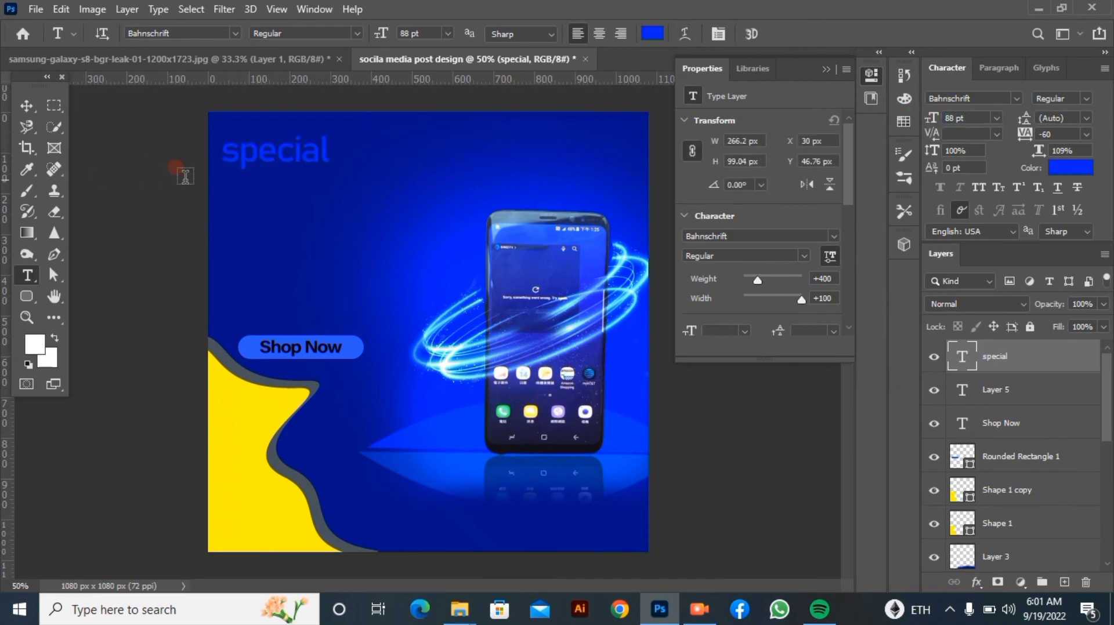
- Draw a white rectangle about 570 x 156 px below the "special" text, near the canvas's left edge
{"action": "key", "text": "v"}
{"action": "left_click", "coordinate": [251, 155]}
{"action": "left_click_drag", "start_coordinate": [251, 155], "coordinate": [463, 236]}
{"action": "left_click", "coordinate": [27, 296]}
{"action": "left_click", "coordinate": [87, 296]}
- Enlarge the white rectangle to about 636 x 174 px and place it between the canvas's left edge and the phone
{"action": "key", "text": "v"}
{"action": "left_click", "coordinate": [349, 232]}
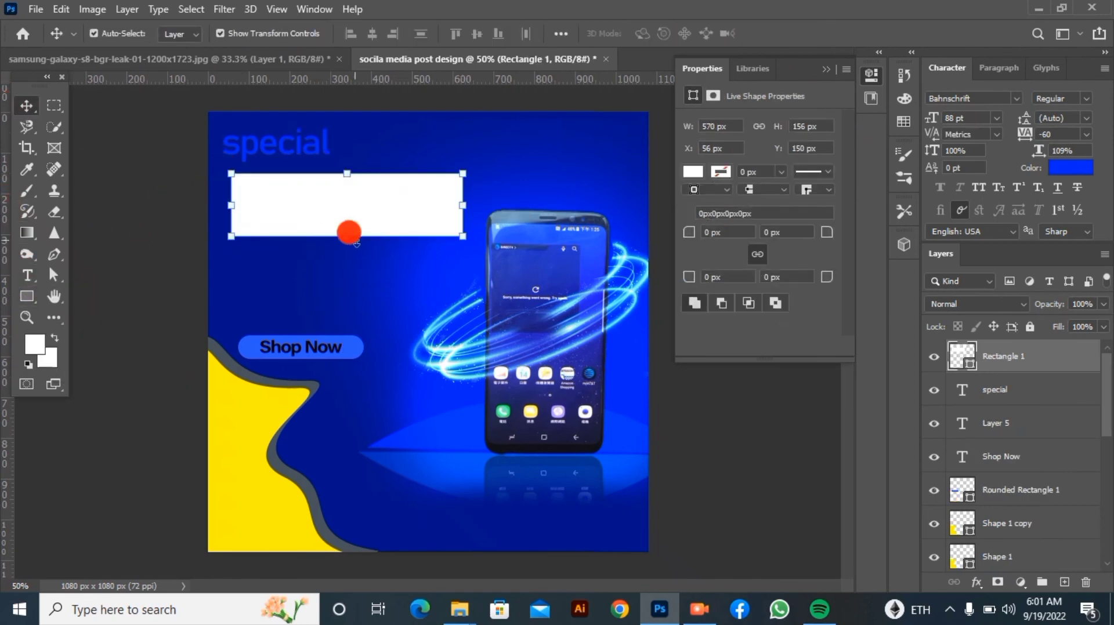
{"action": "mouse_move", "coordinate": [355, 242]}
{"action": "left_mouse_down"}
{"action": "mouse_move", "coordinate": [351, 206]}
{"action": "mouse_move", "coordinate": [355, 258]}
{"action": "mouse_move", "coordinate": [375, 248]}
{"action": "mouse_move", "coordinate": [360, 234]}
{"action": "left_mouse_up"}
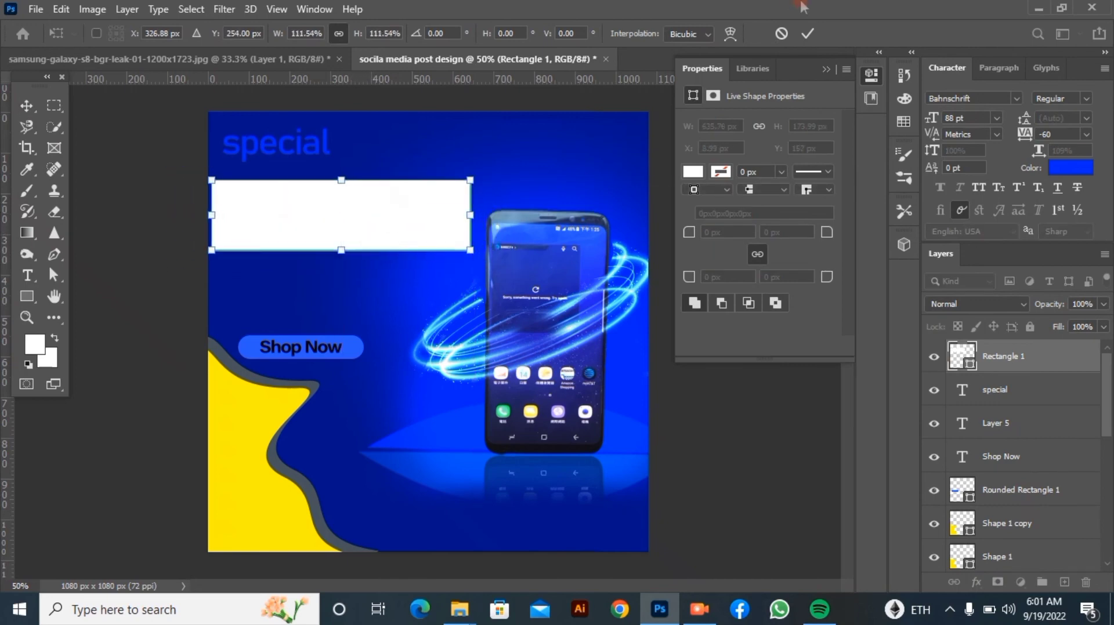
{"action": "left_click", "coordinate": [808, 36]}
- Remove the rectangle's fill and give it a 3 px white stroke
{"action": "left_click", "coordinate": [22, 301]}
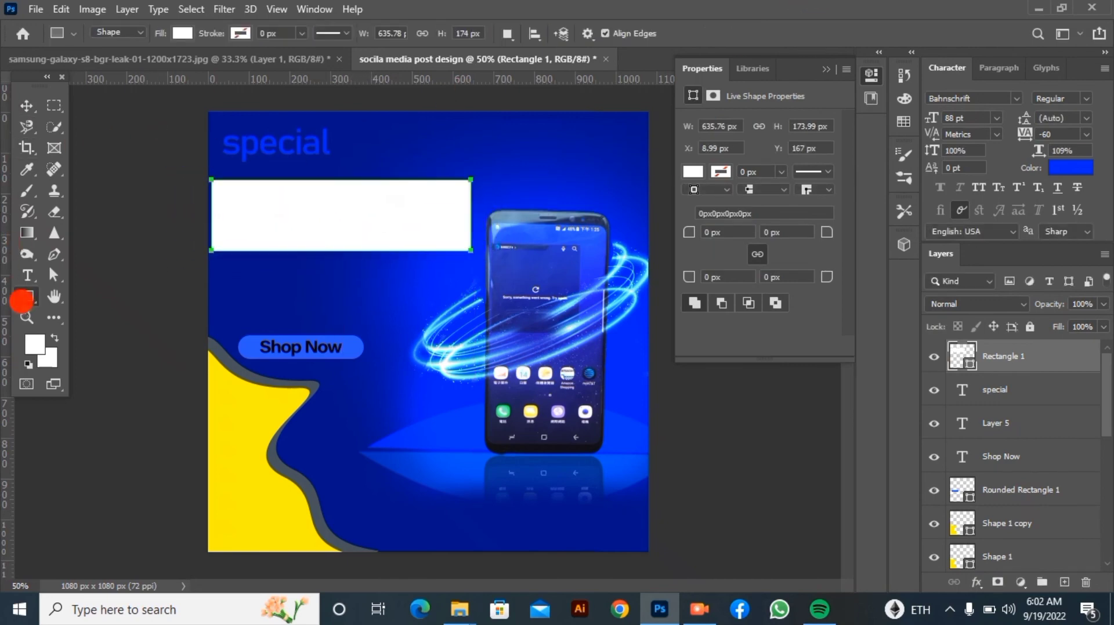
{"action": "left_click", "coordinate": [182, 33]}
{"action": "left_click", "coordinate": [82, 55]}
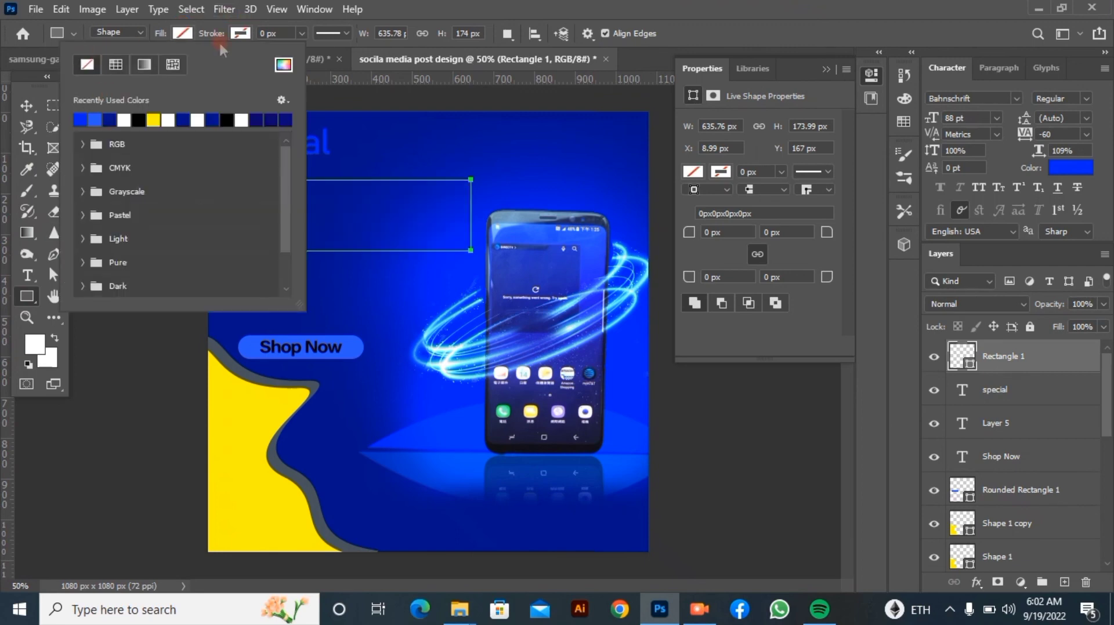
{"action": "left_click", "coordinate": [210, 36]}
{"action": "left_click", "coordinate": [237, 34]}
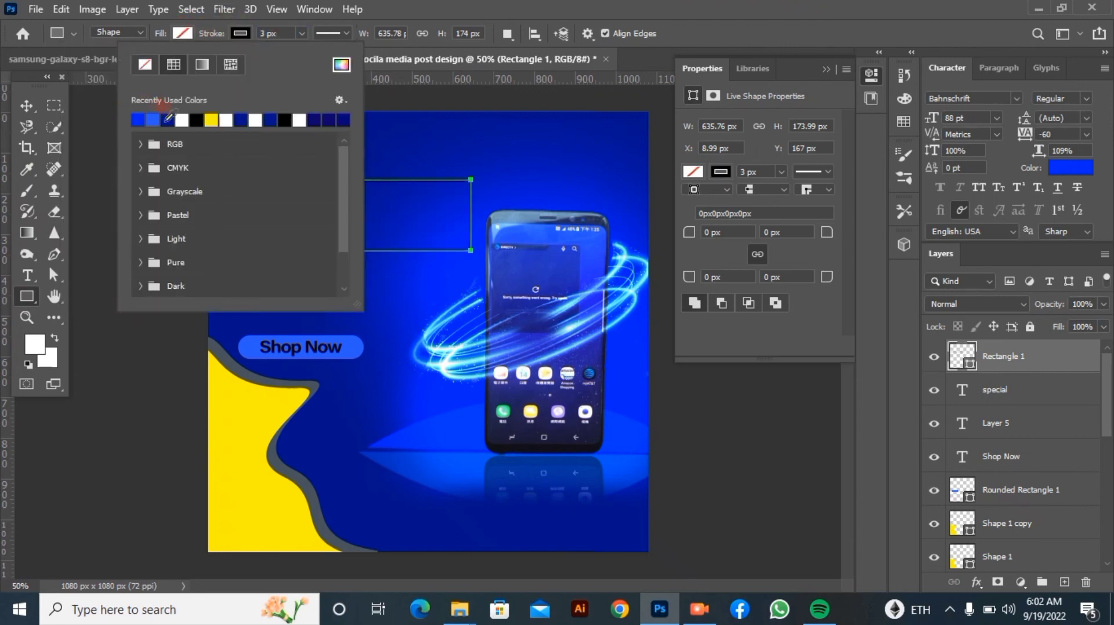
{"action": "left_click", "coordinate": [186, 119]}
{"action": "left_click", "coordinate": [197, 36]}
{"action": "left_click", "coordinate": [22, 103]}
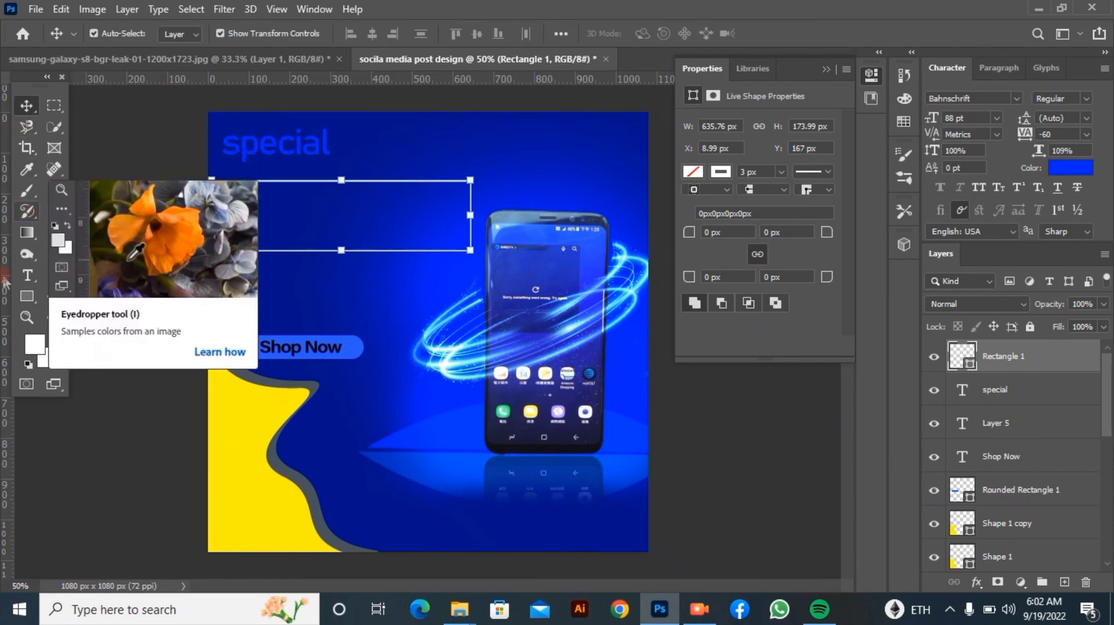
- Add the text "MOBILE SHOP" above the "Shop Now" button
{"action": "left_click", "coordinate": [26, 275]}
{"action": "left_click", "coordinate": [234, 301]}
{"action": "key", "text": "BackSpace"}
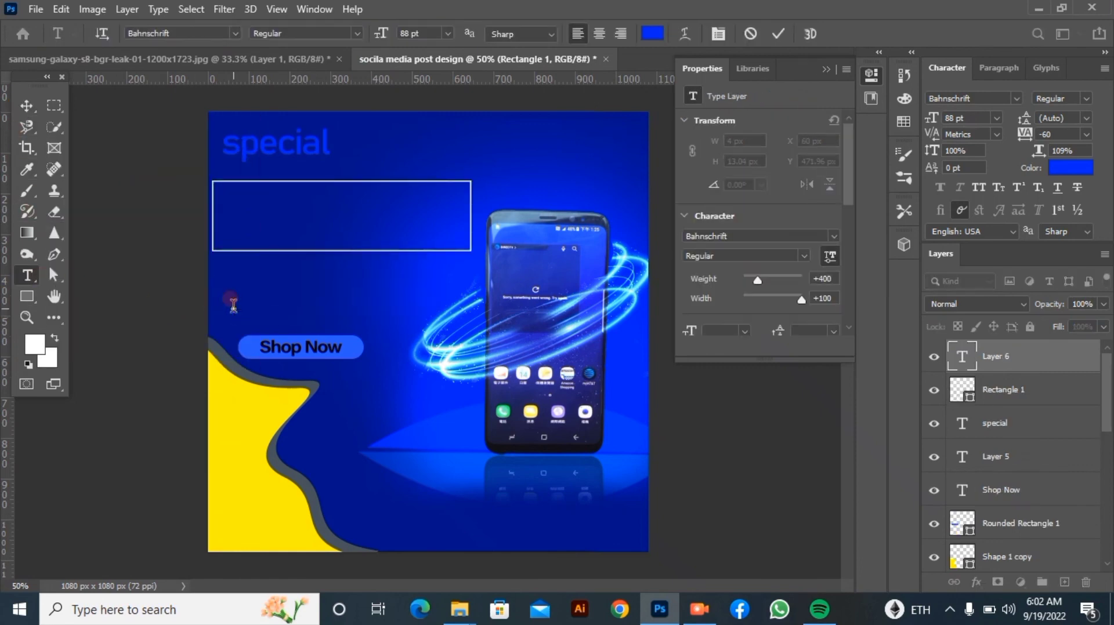
{"action": "type", "text": "MOBILE SH"}
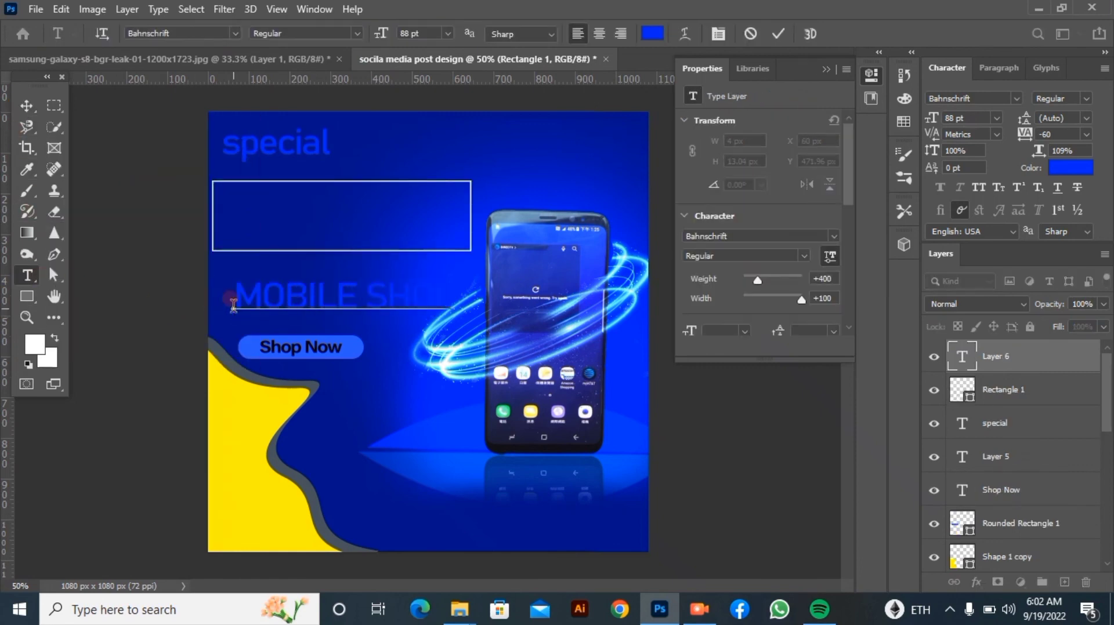
- Color the "MOBILE SHOP" text white and set its Bahnschrift font style to Bold
{"action": "left_click_drag", "start_coordinate": [234, 304], "coordinate": [633, 308]}
{"action": "left_click", "coordinate": [651, 34]}
{"action": "left_click", "coordinate": [616, 280]}
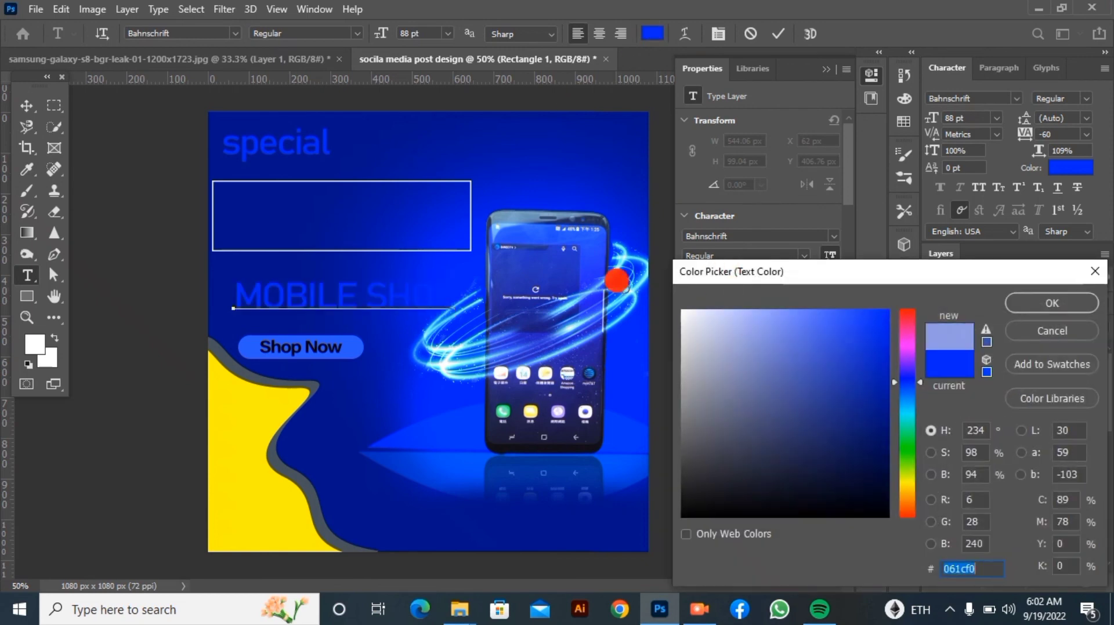
{"action": "left_click", "coordinate": [1049, 300]}
{"action": "left_click", "coordinate": [1061, 98]}
{"action": "left_click", "coordinate": [986, 286]}
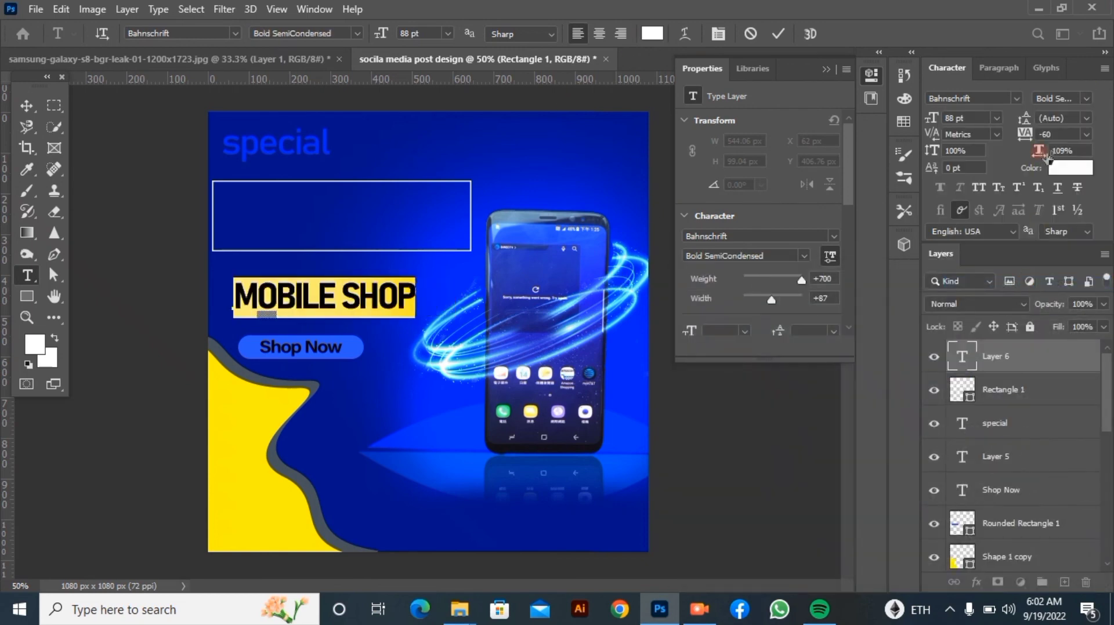
{"action": "left_click", "coordinate": [1086, 99]}
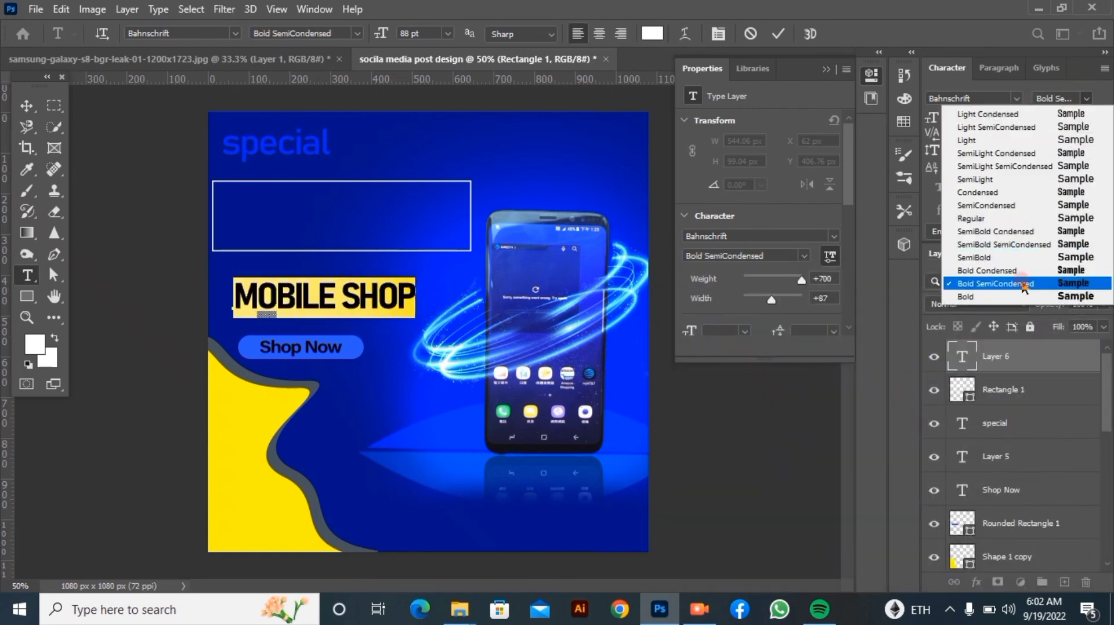
{"action": "left_click", "coordinate": [1032, 299]}
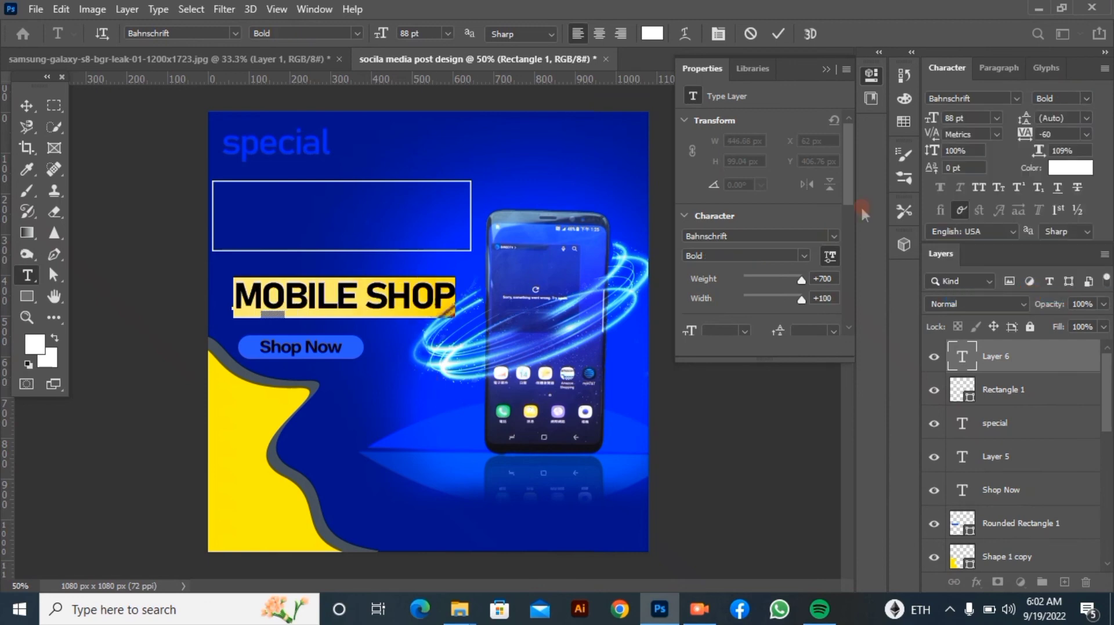
- Set the "MOBILE SHOP" text to 96 pt with 127% vertical scale and place it inside the outlined rectangle
{"action": "left_click_drag", "start_coordinate": [929, 153], "coordinate": [953, 158]}
{"action": "left_click_drag", "start_coordinate": [374, 380], "coordinate": [368, 316]}
{"action": "left_click_drag", "start_coordinate": [926, 120], "coordinate": [933, 123]}
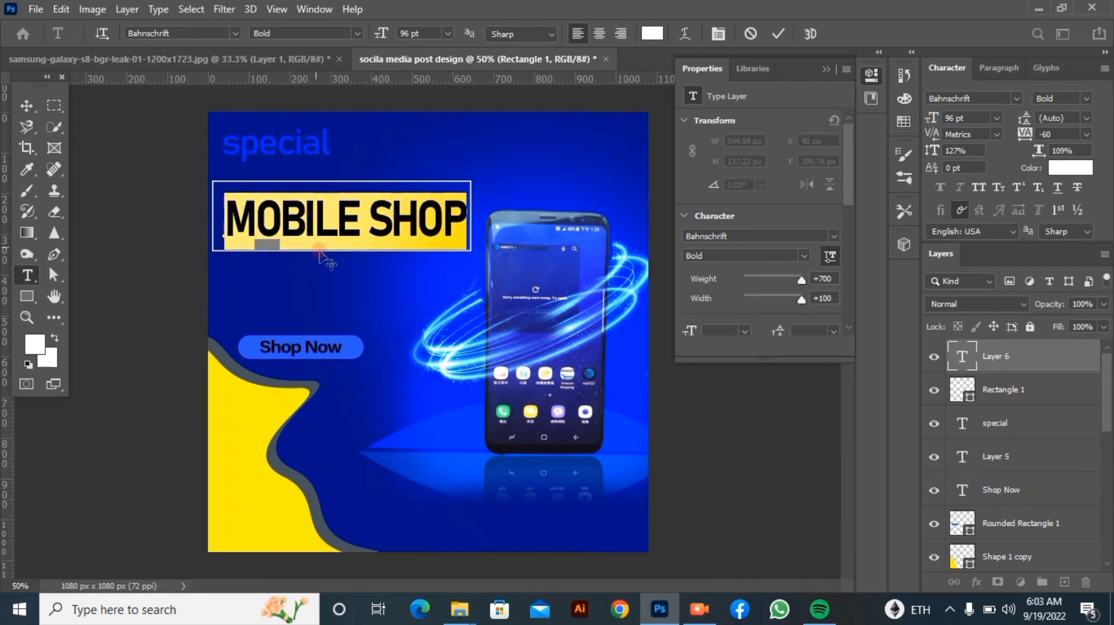
{"action": "left_click_drag", "start_coordinate": [336, 272], "coordinate": [334, 270]}
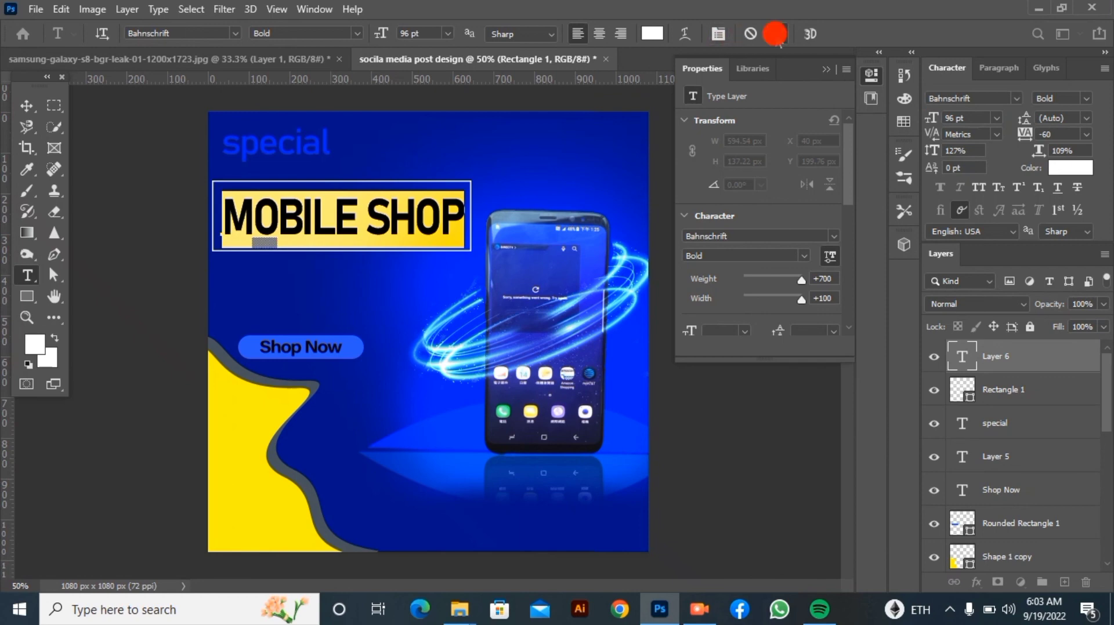
{"action": "left_click", "coordinate": [777, 35]}
- Try blue and grey colors on the word "SHOP" in the headline, then return it to white
{"action": "double_click", "coordinate": [374, 211]}
{"action": "left_click", "coordinate": [652, 33]}
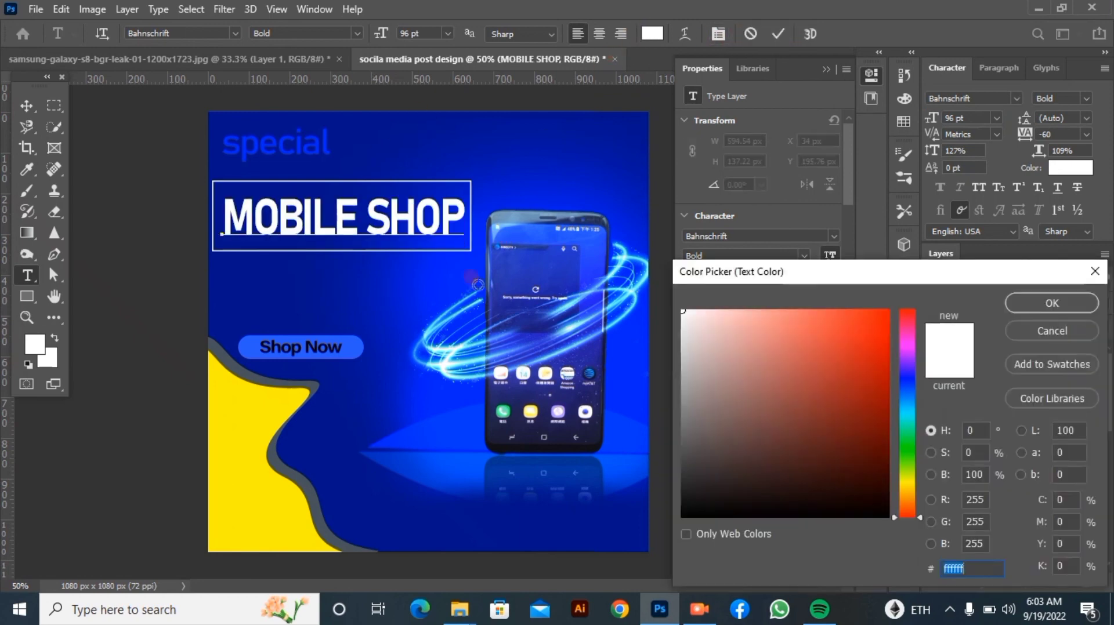
{"action": "left_click", "coordinate": [372, 403]}
{"action": "left_click", "coordinate": [572, 393]}
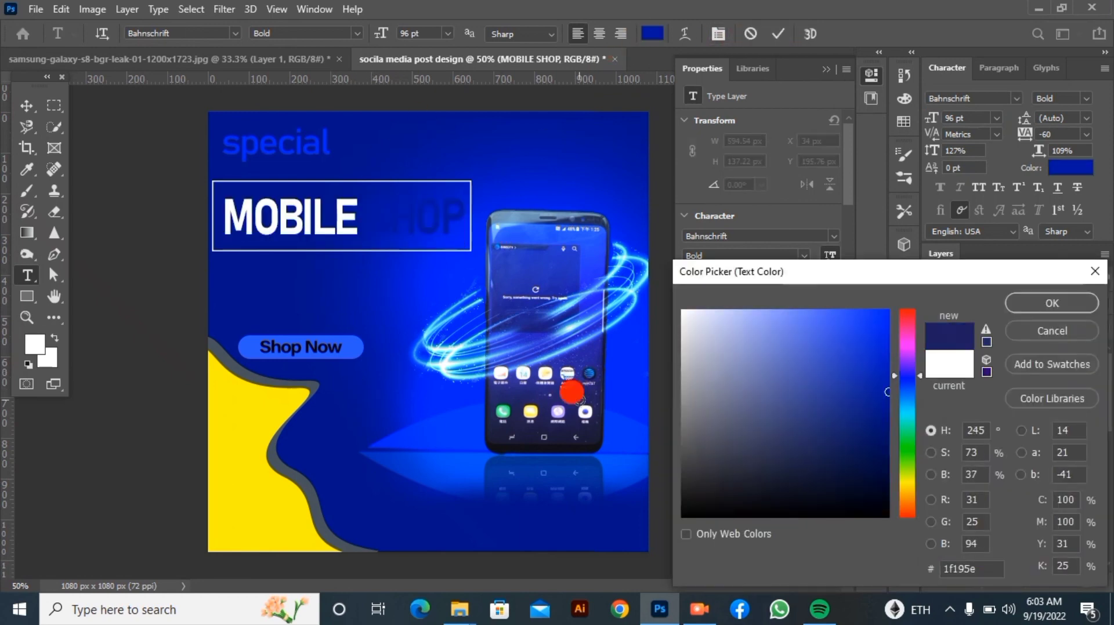
{"action": "left_click", "coordinate": [249, 139]}
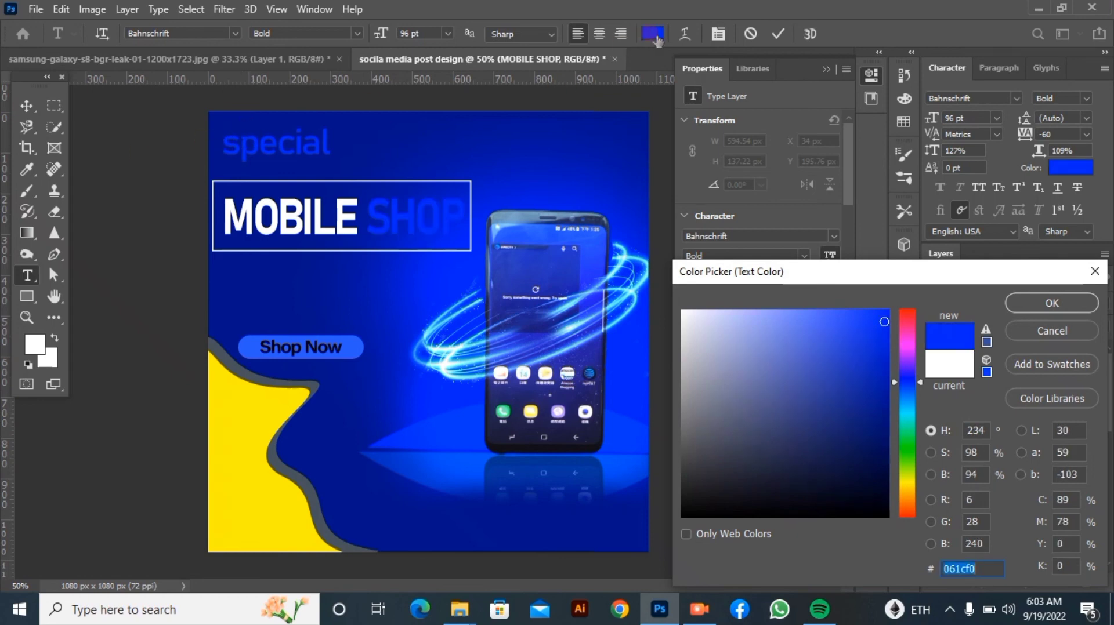
{"action": "left_click", "coordinate": [882, 445]}
{"action": "mouse_move", "coordinate": [882, 445]}
{"action": "left_mouse_down"}
{"action": "mouse_move", "coordinate": [783, 342]}
{"action": "mouse_move", "coordinate": [719, 399]}
{"action": "mouse_move", "coordinate": [698, 398]}
{"action": "left_mouse_up"}
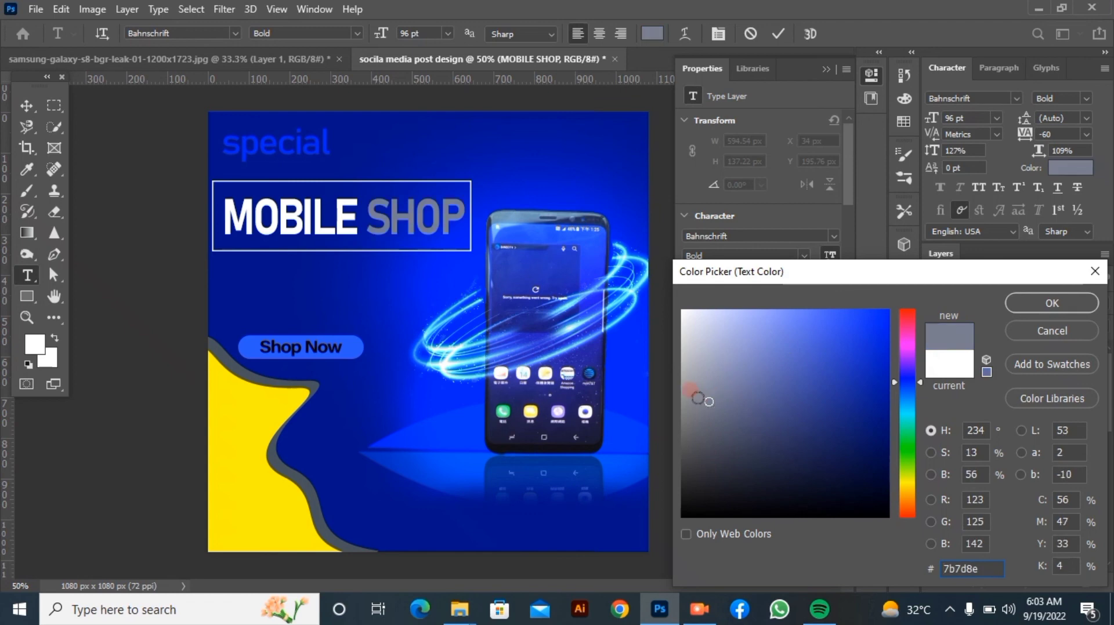
{"action": "left_click_drag", "start_coordinate": [706, 342], "coordinate": [670, 290]}
{"action": "left_click", "coordinate": [1055, 310]}
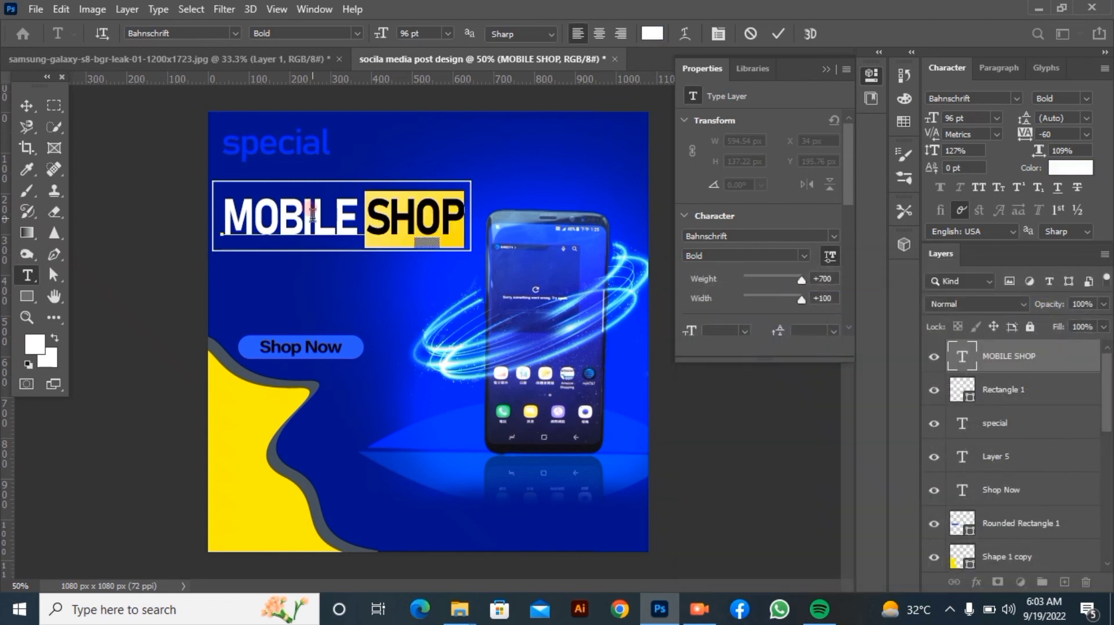
{"action": "left_click", "coordinate": [779, 33]}
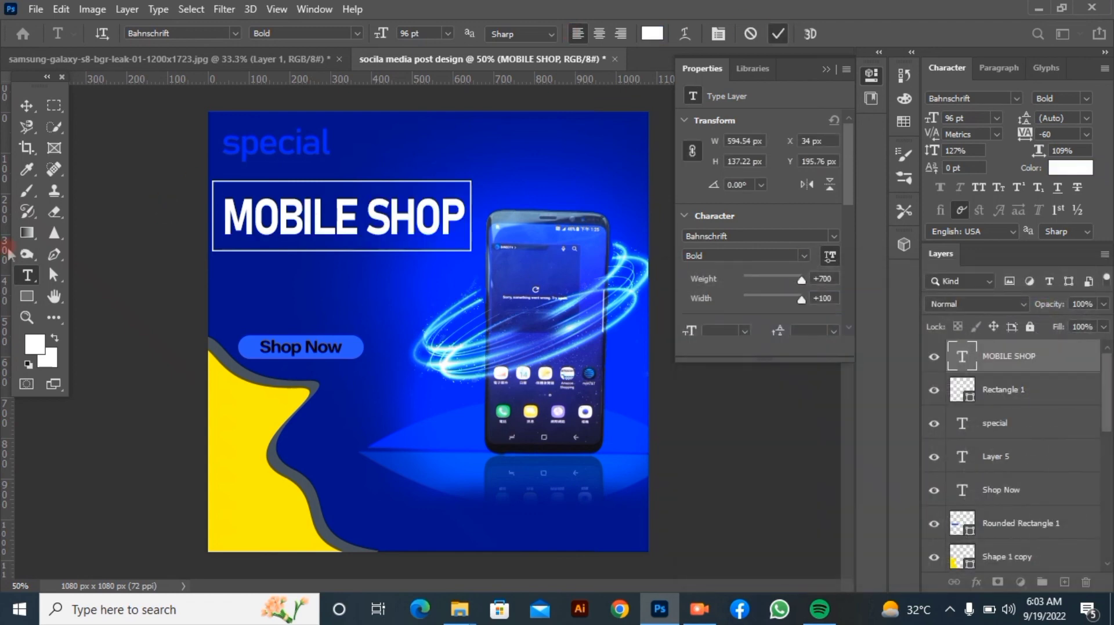
{"action": "left_click", "coordinate": [443, 545]}
{"action": "type", "text": "WWW"}
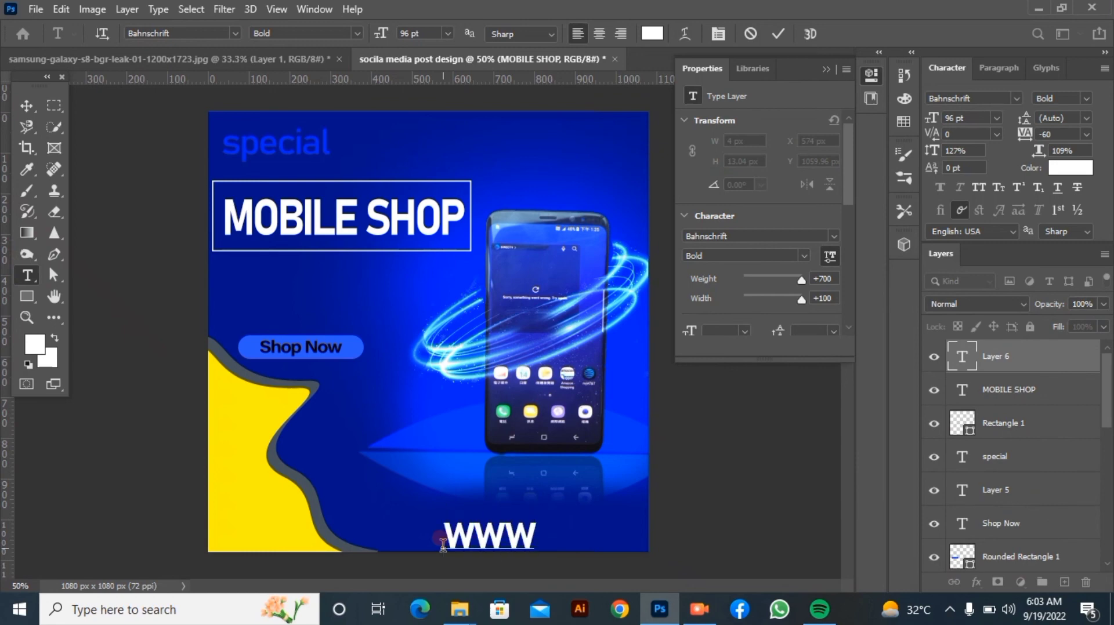
{"action": "type", "text": ".yoursh"}
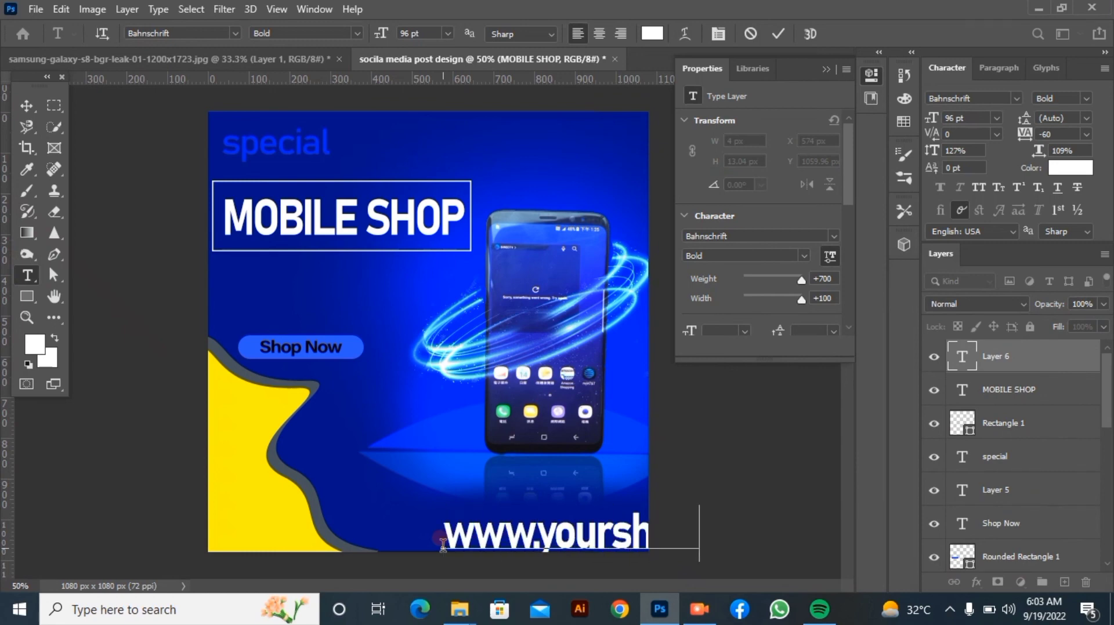
{"action": "left_click_drag", "start_coordinate": [442, 546], "coordinate": [889, 541]}
{"action": "left_click_drag", "start_coordinate": [931, 118], "coordinate": [854, 123]}
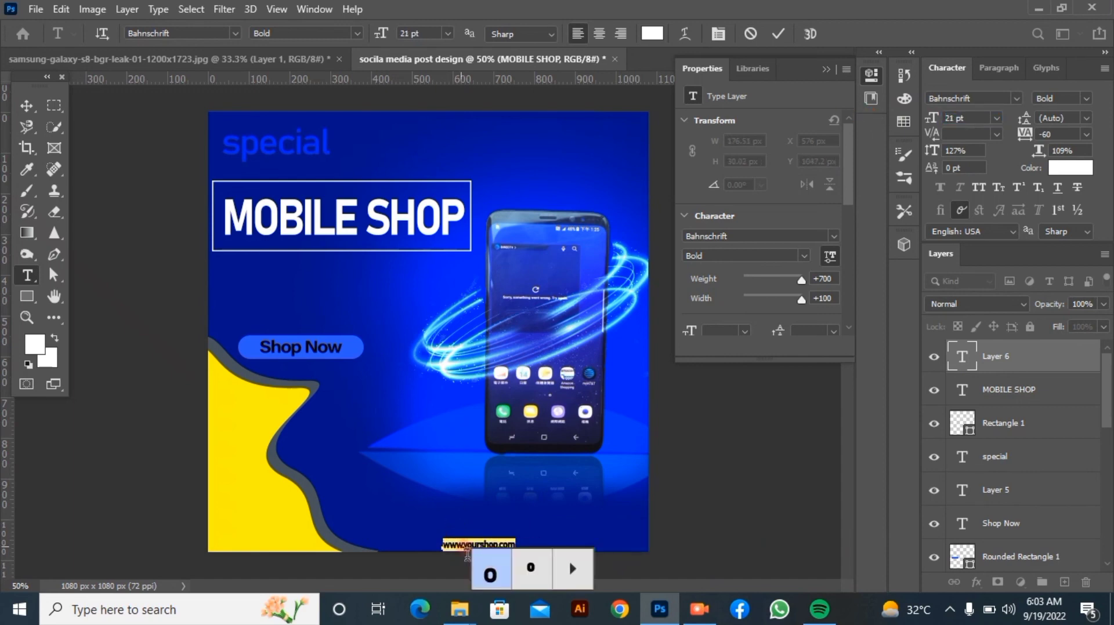
{"action": "left_click_drag", "start_coordinate": [446, 567], "coordinate": [571, 572]}
{"action": "left_click", "coordinate": [778, 33]}
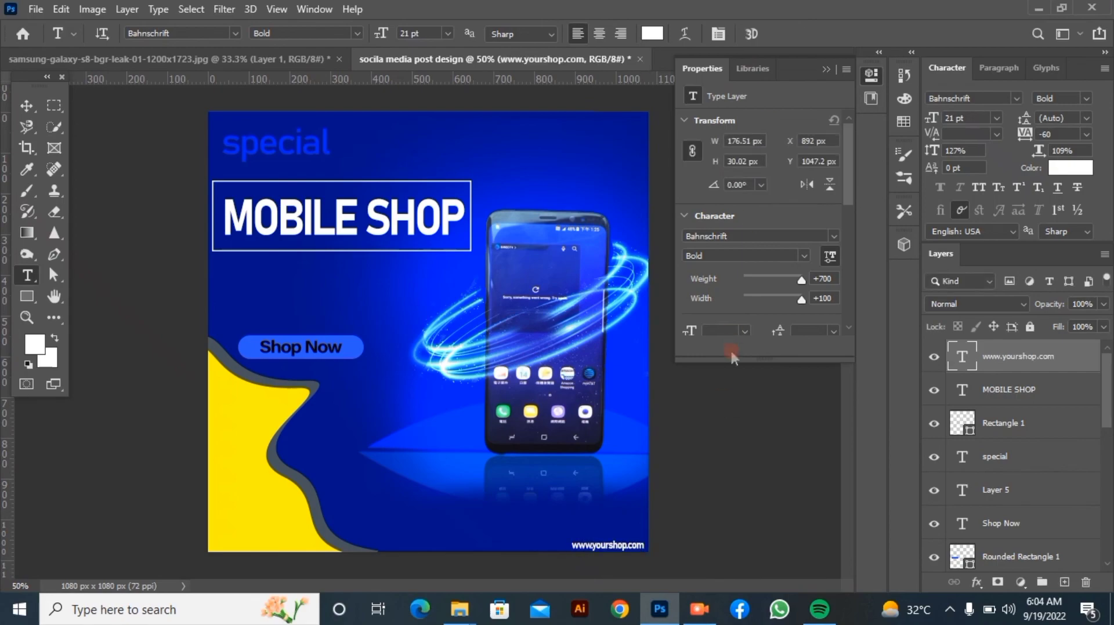